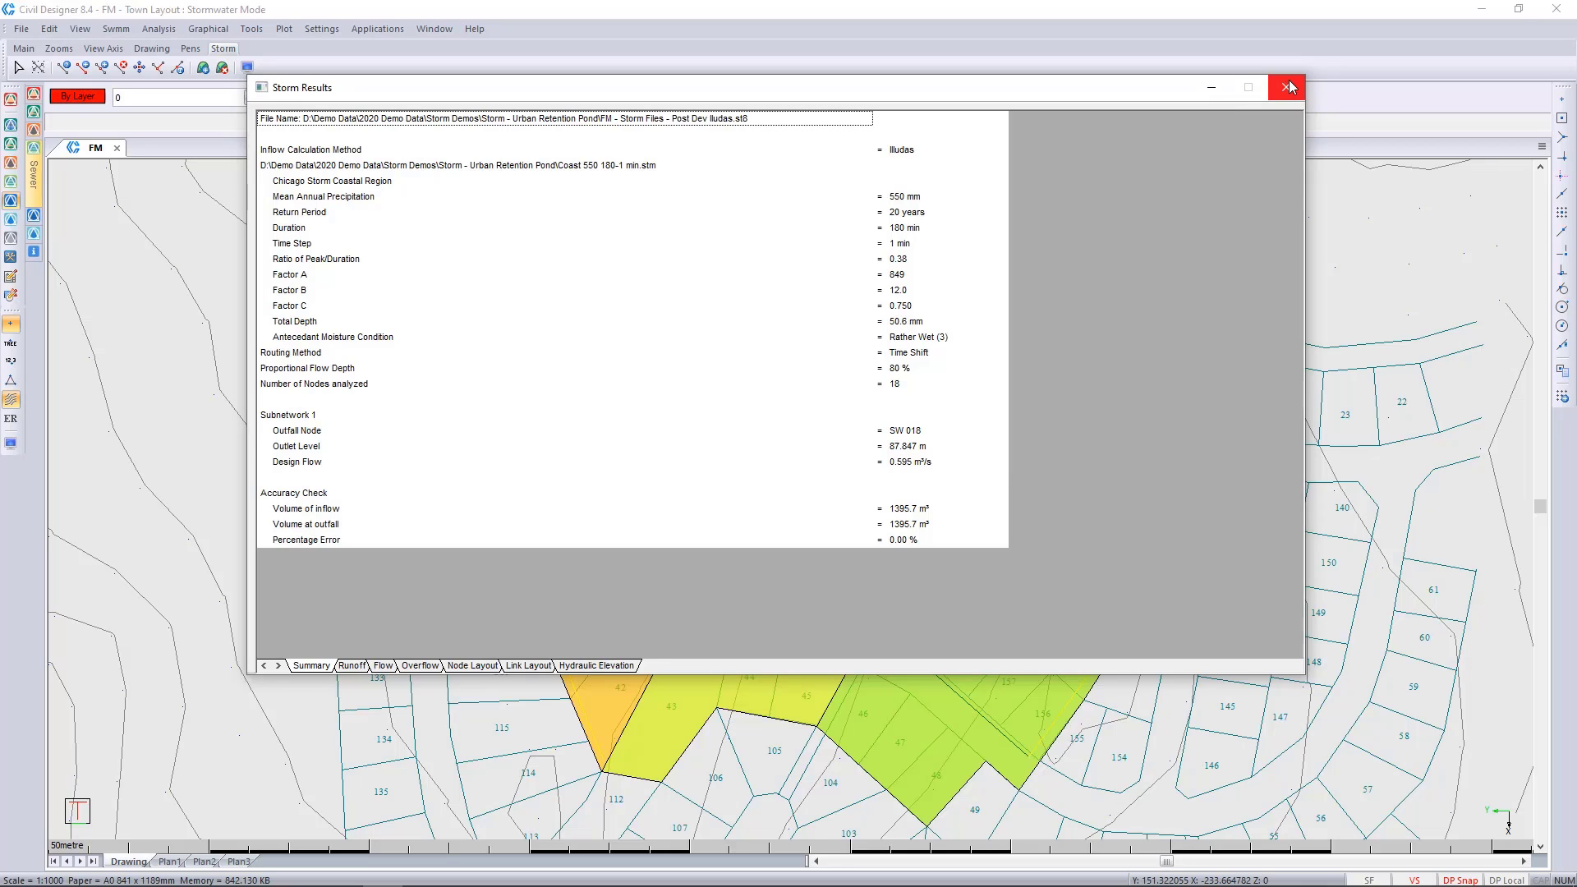
Close the storm results and set the maximum flow of link LSW 019 beside the orange catchment to 0.49 m³/s.
click(1287, 87)
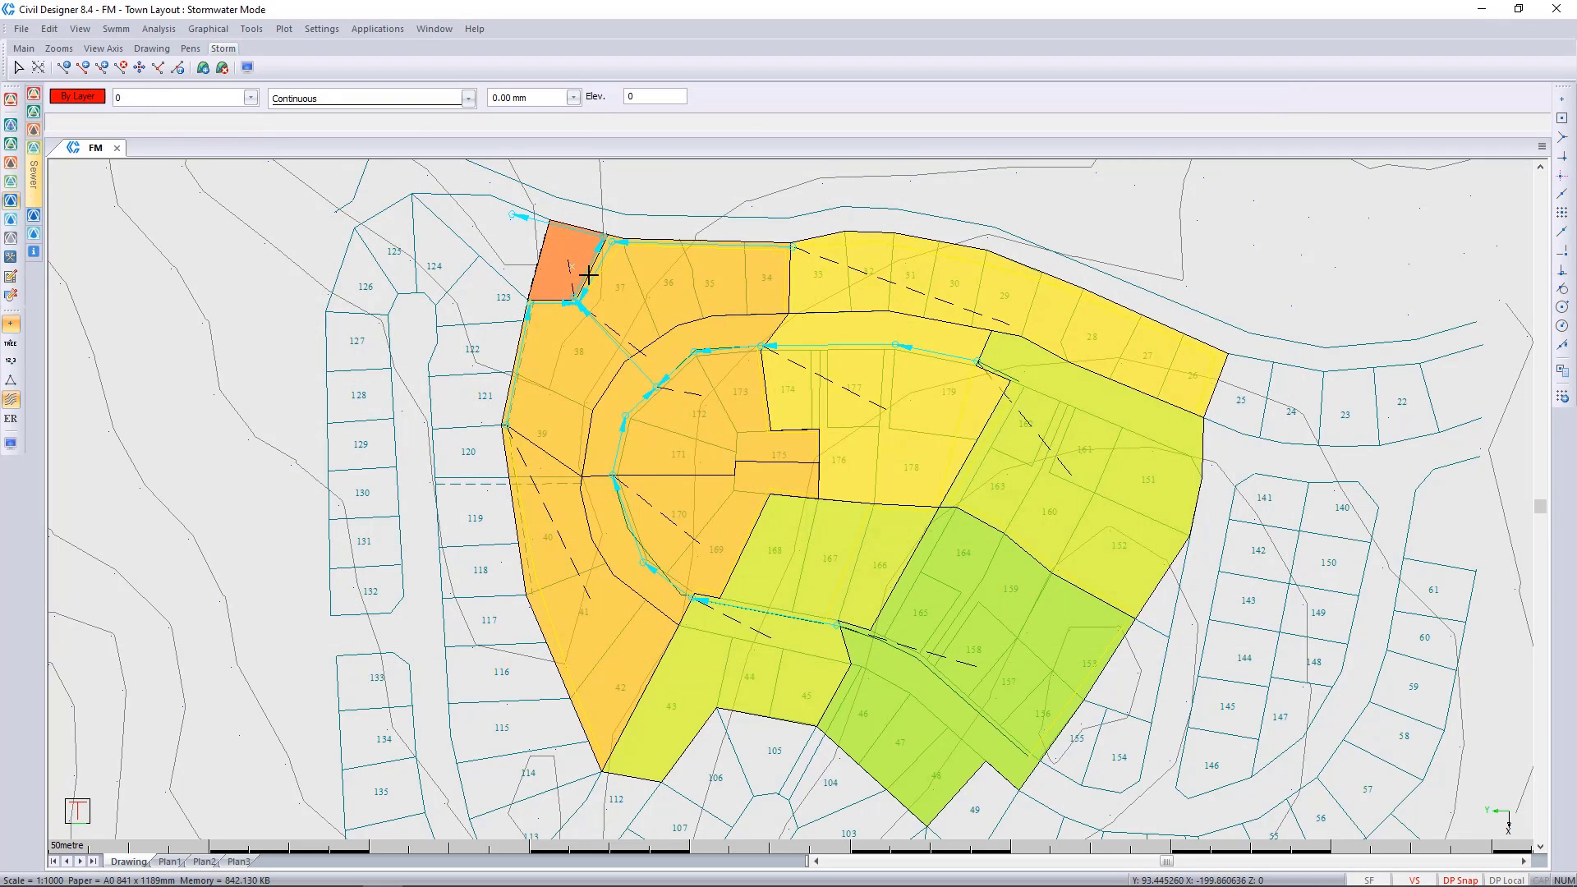
scroll(584, 271, up, 4)
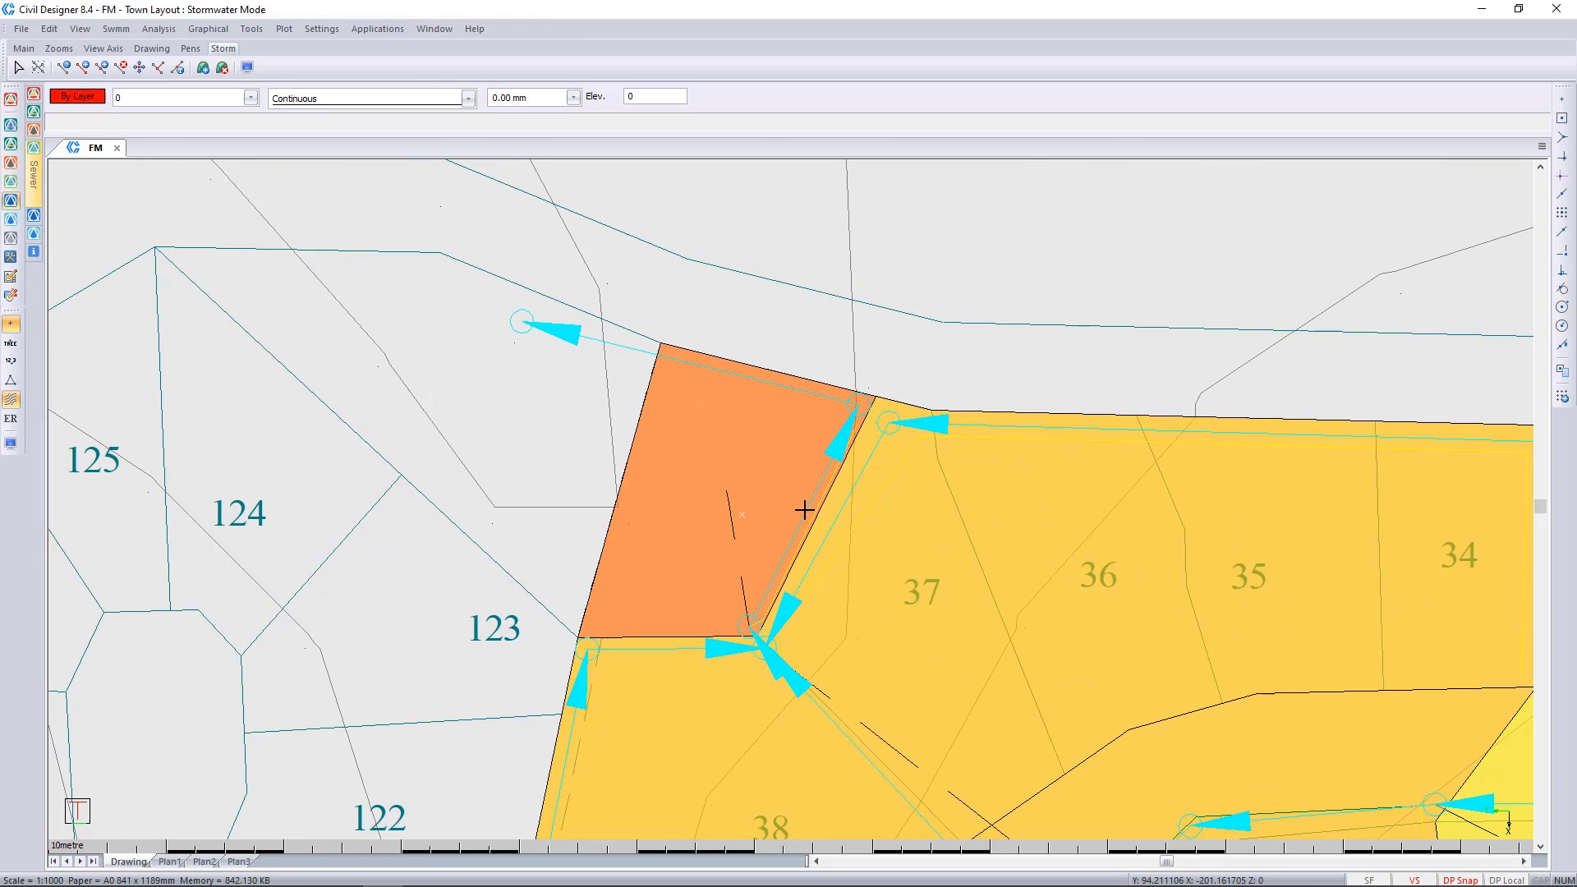
right_click(804, 510)
mouse_move(907, 450)
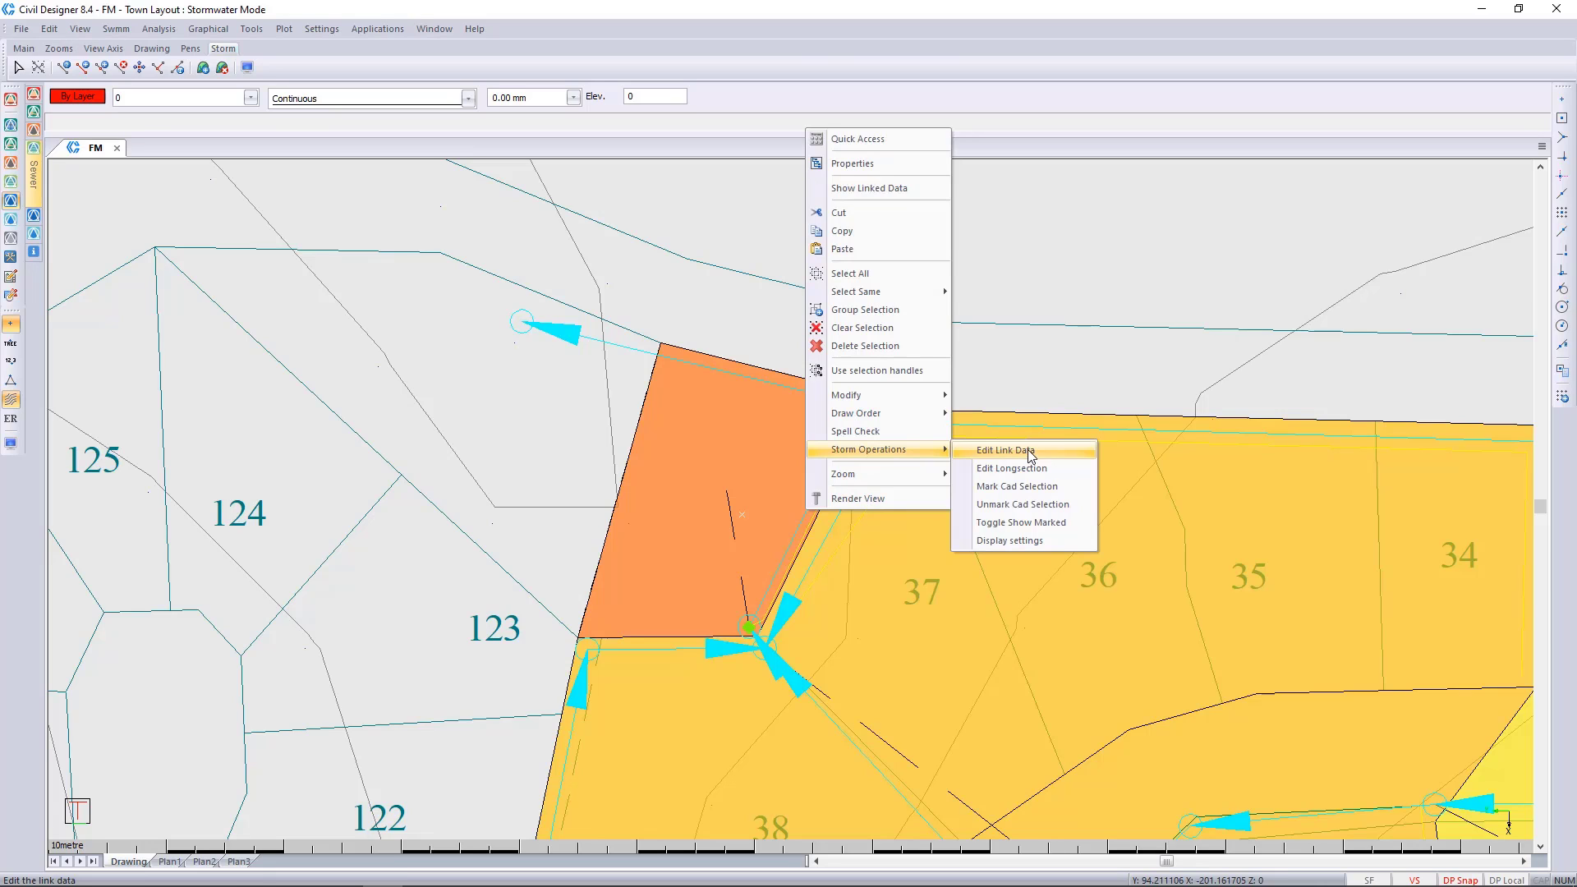
click(1028, 451)
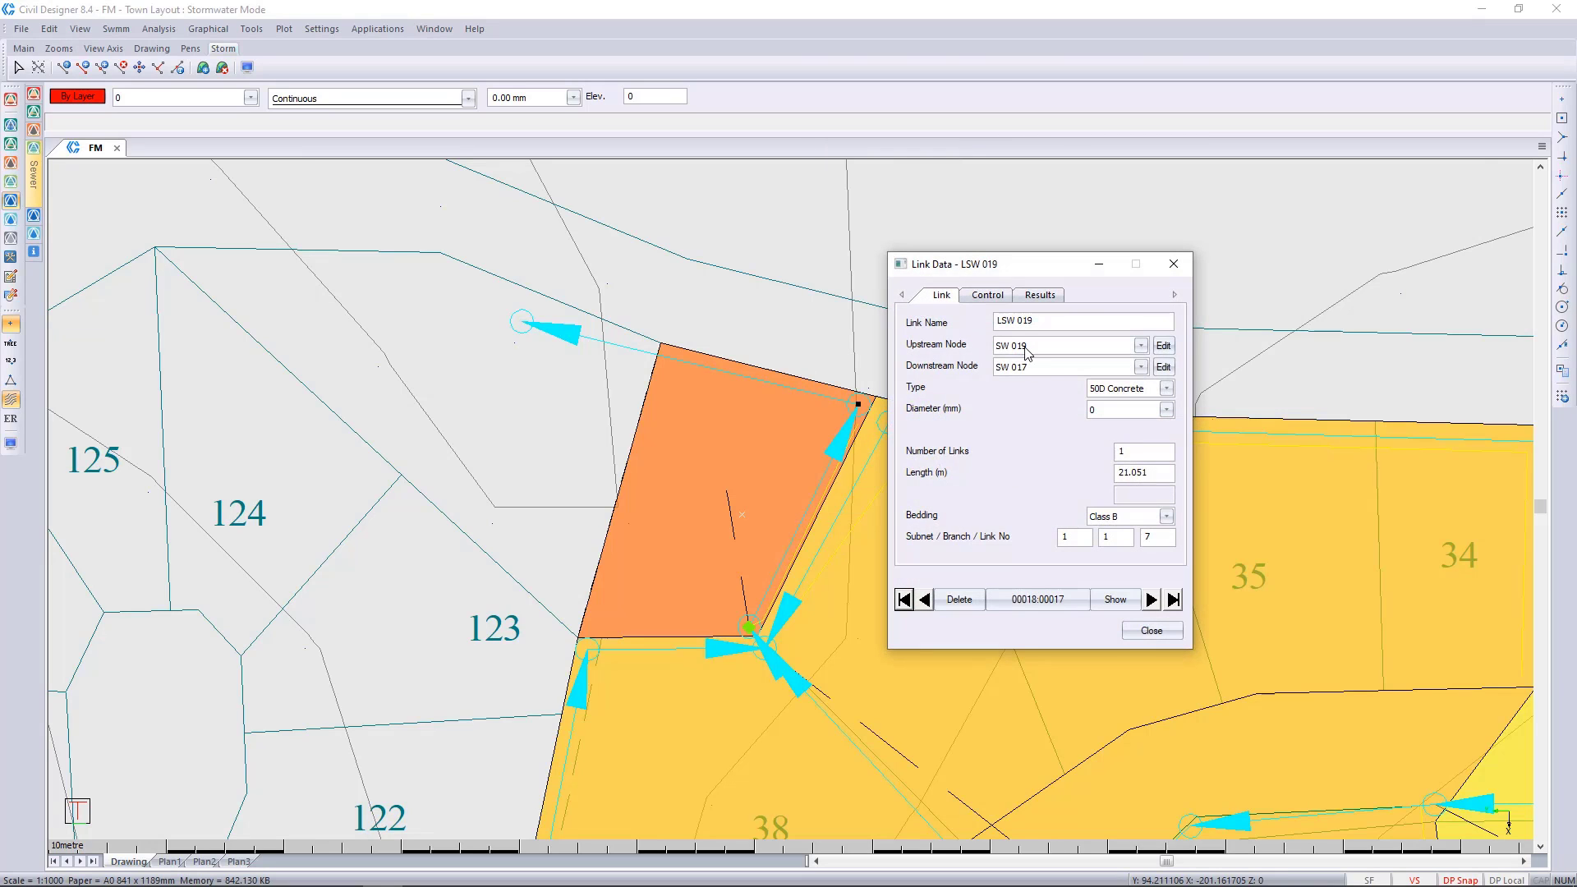
click(988, 294)
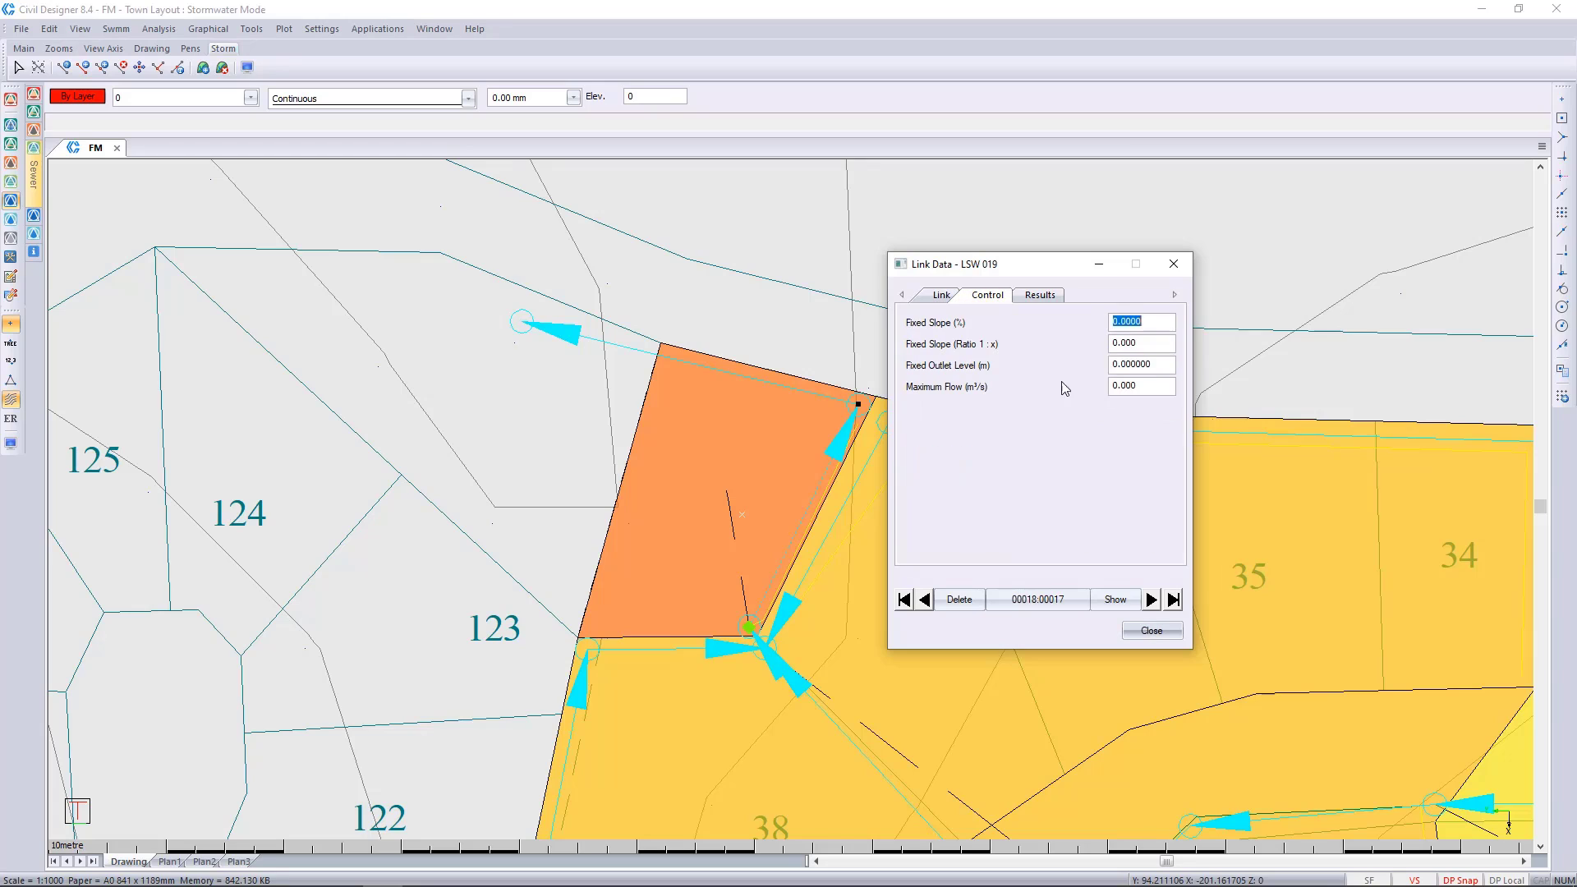
click(1153, 383)
text(.49)
click(1122, 369)
click(1160, 631)
Run the stormwater network analysis on all nodes, keeping the current storm parameters and analysis options.
scroll(810, 493, down, 8)
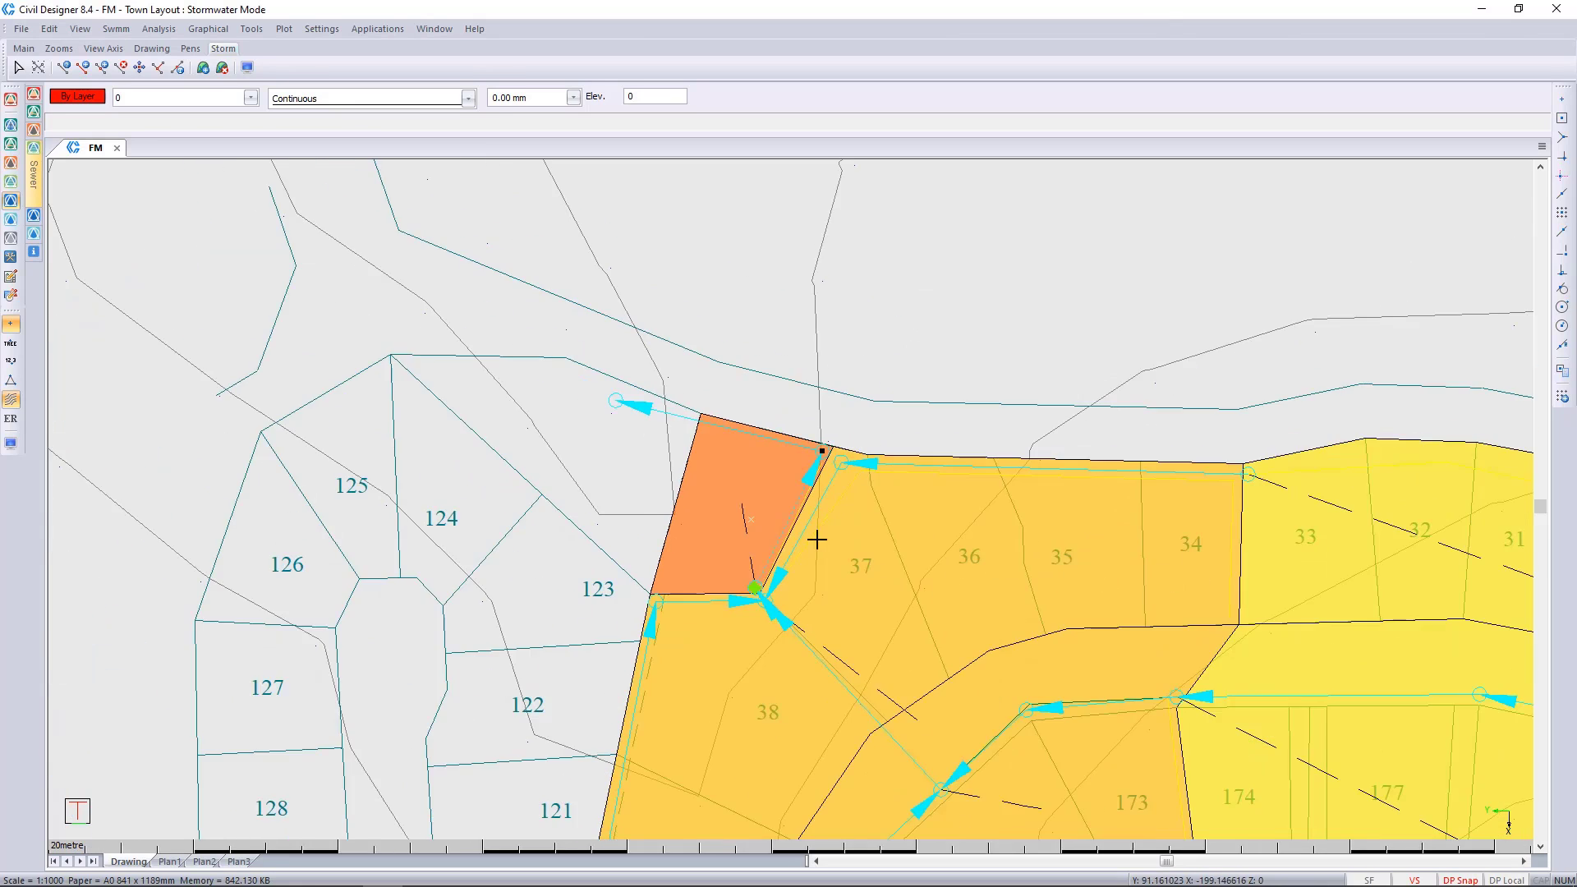
scroll(802, 514, up, 3)
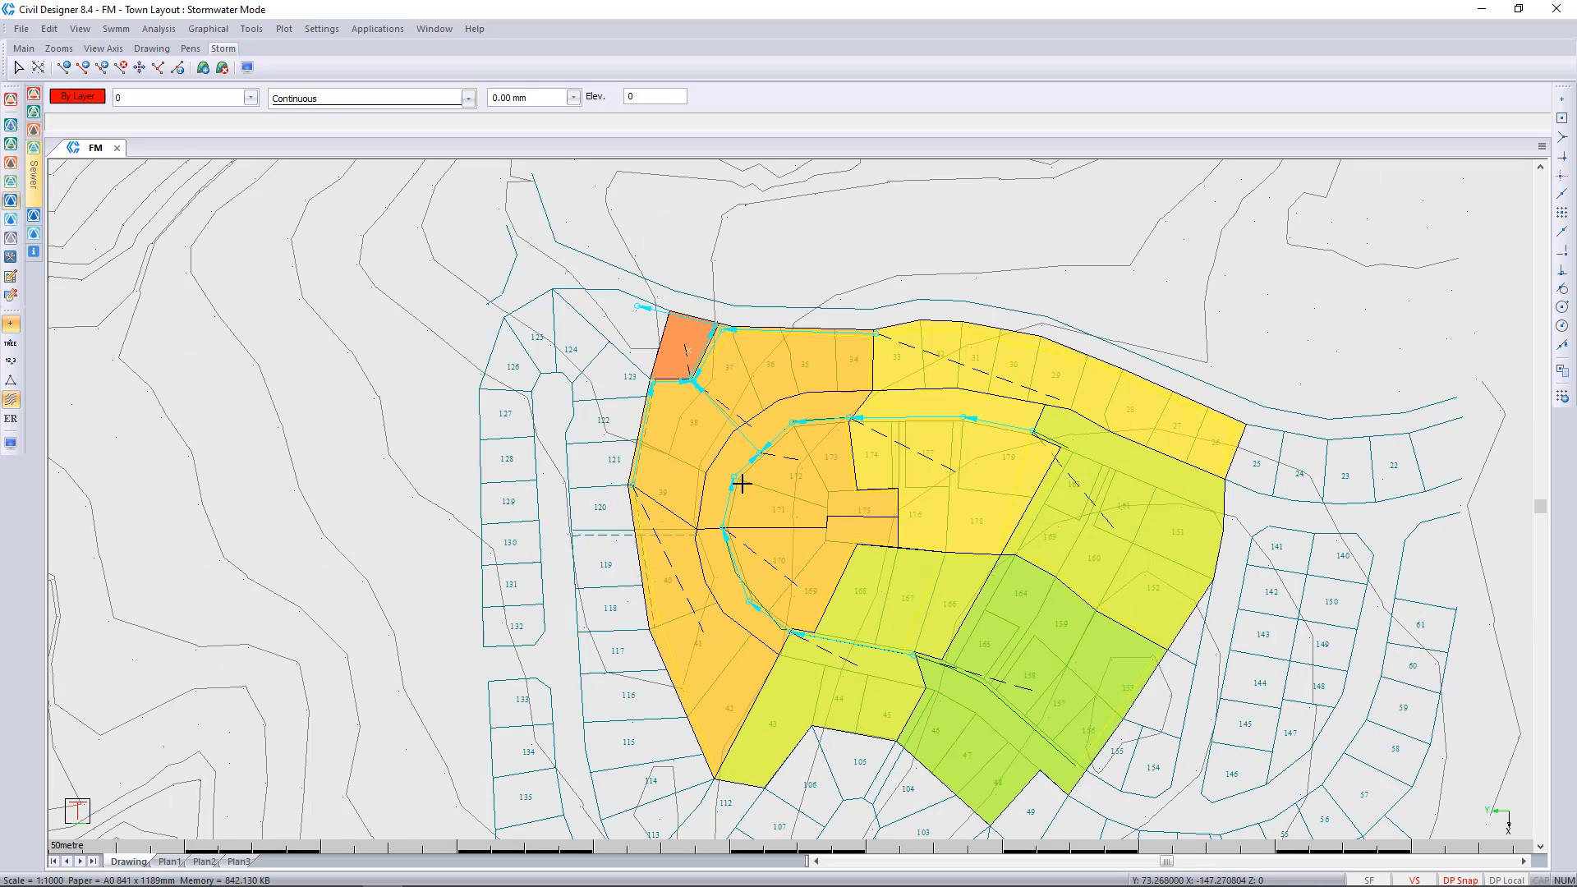
click(159, 28)
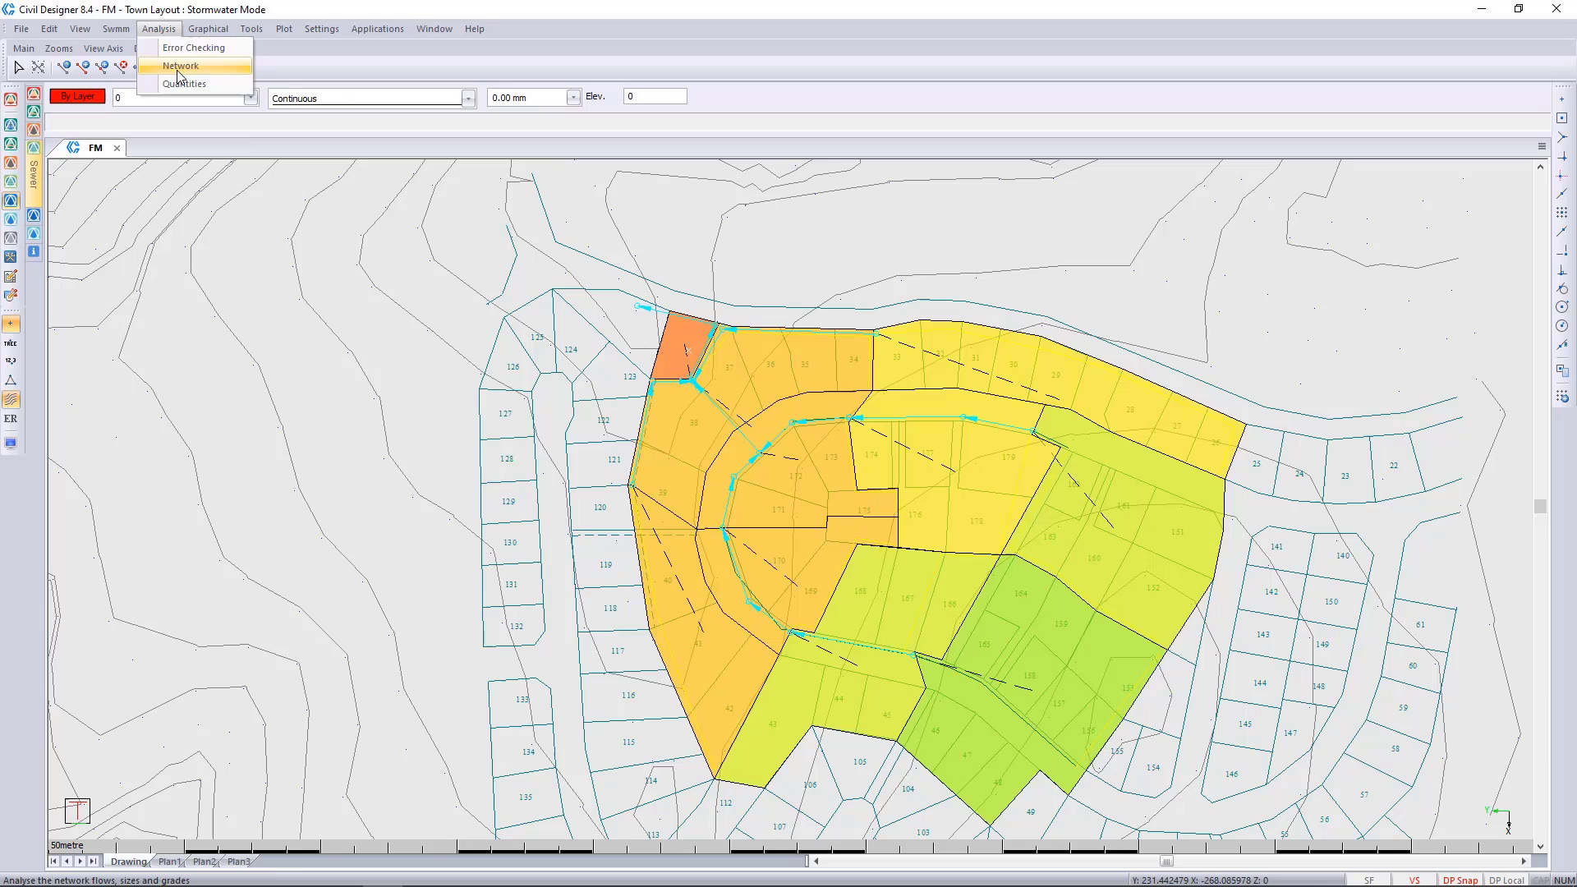
click(179, 72)
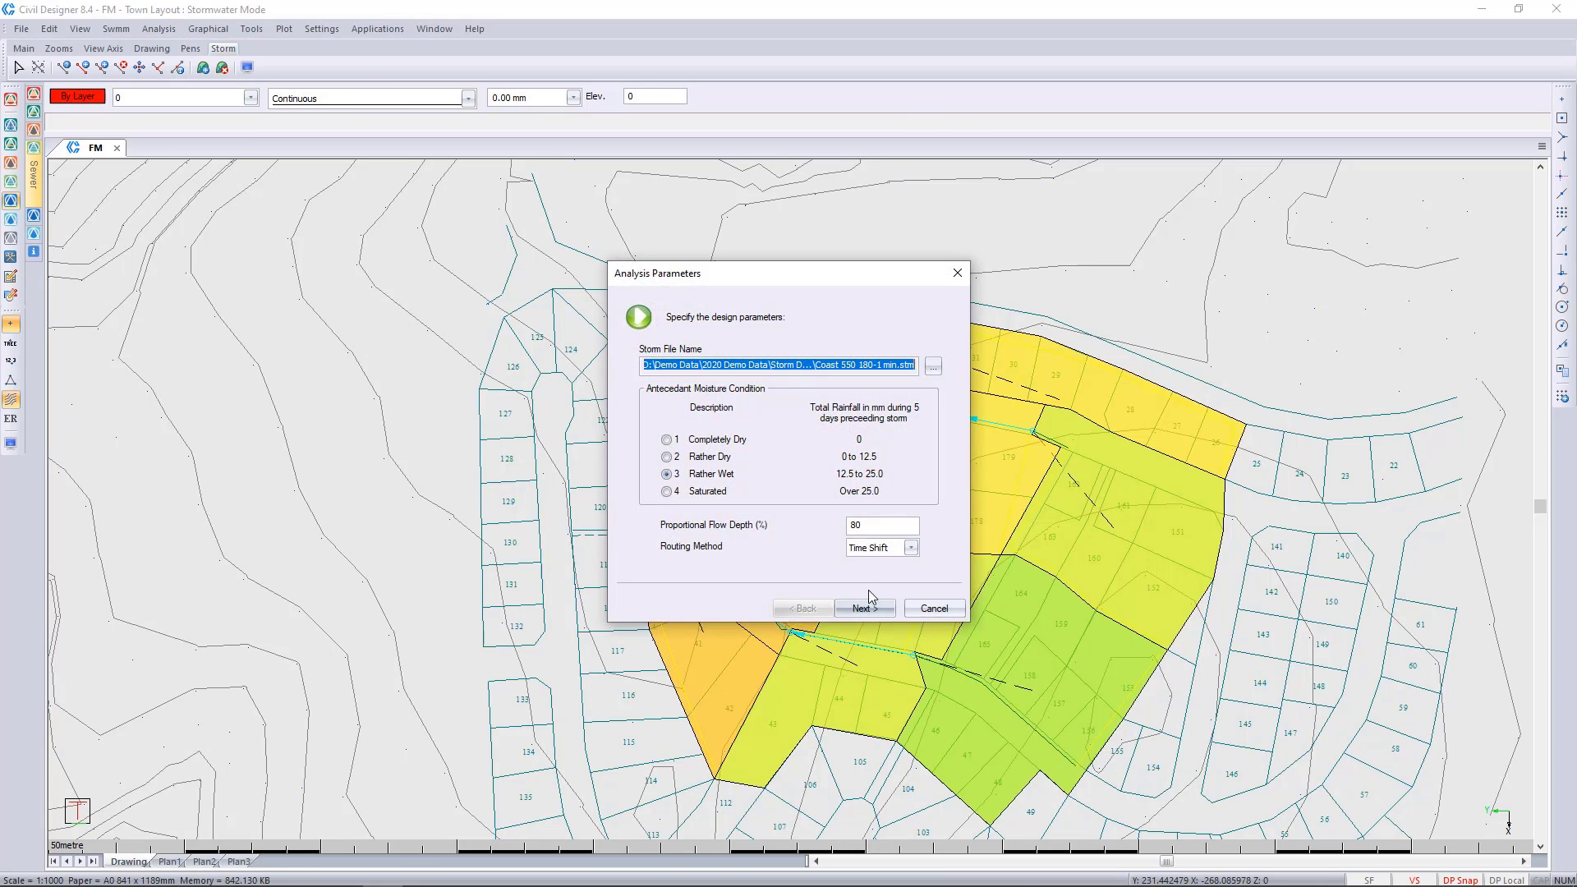
click(875, 612)
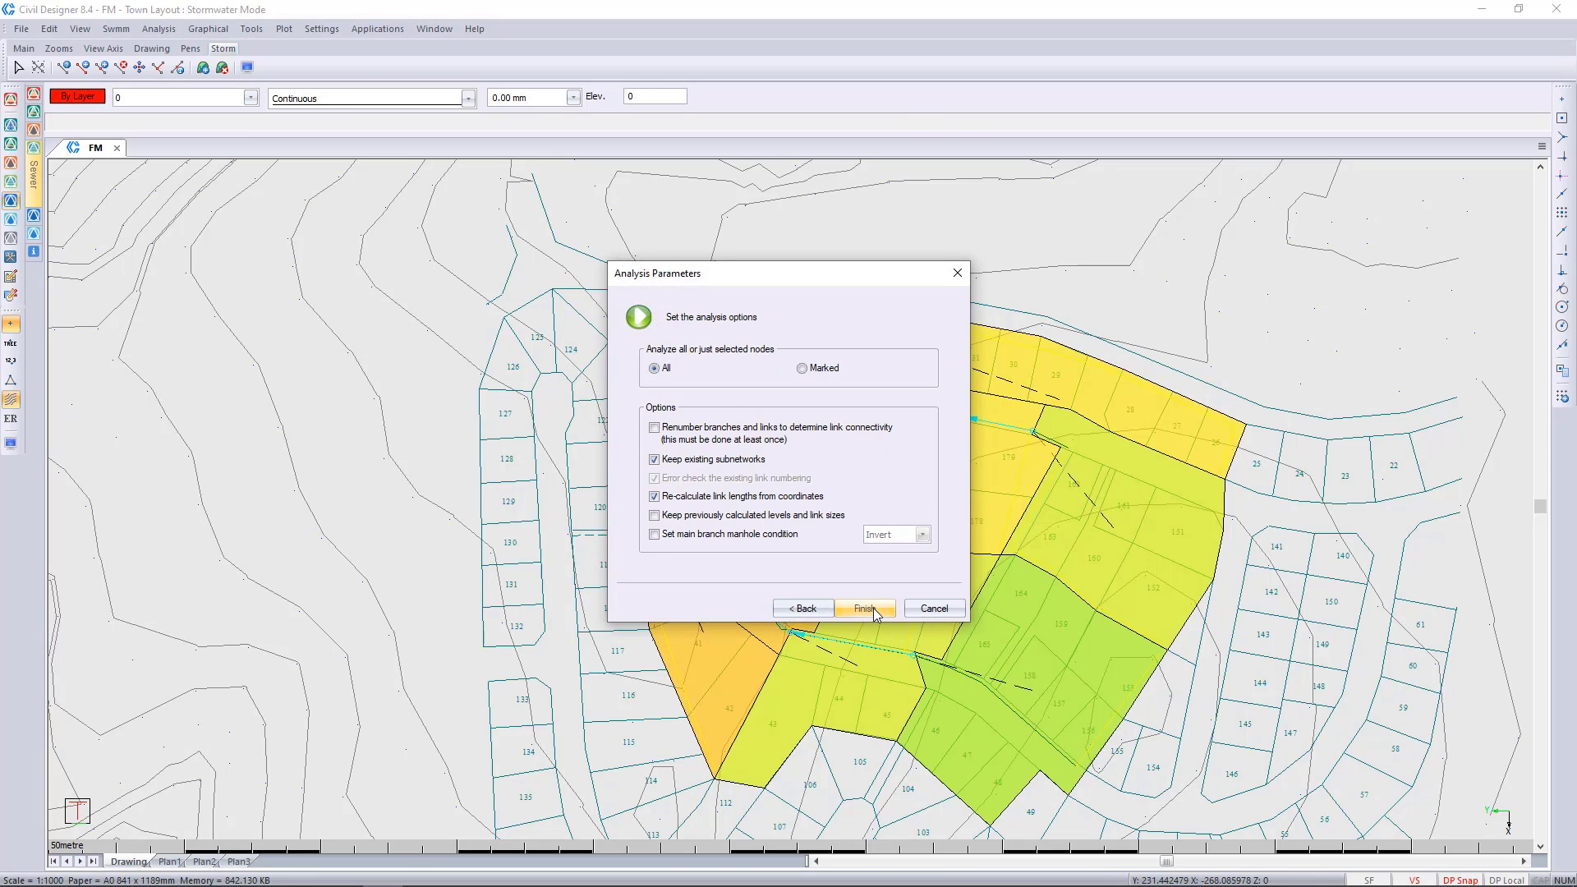
click(874, 608)
click(930, 526)
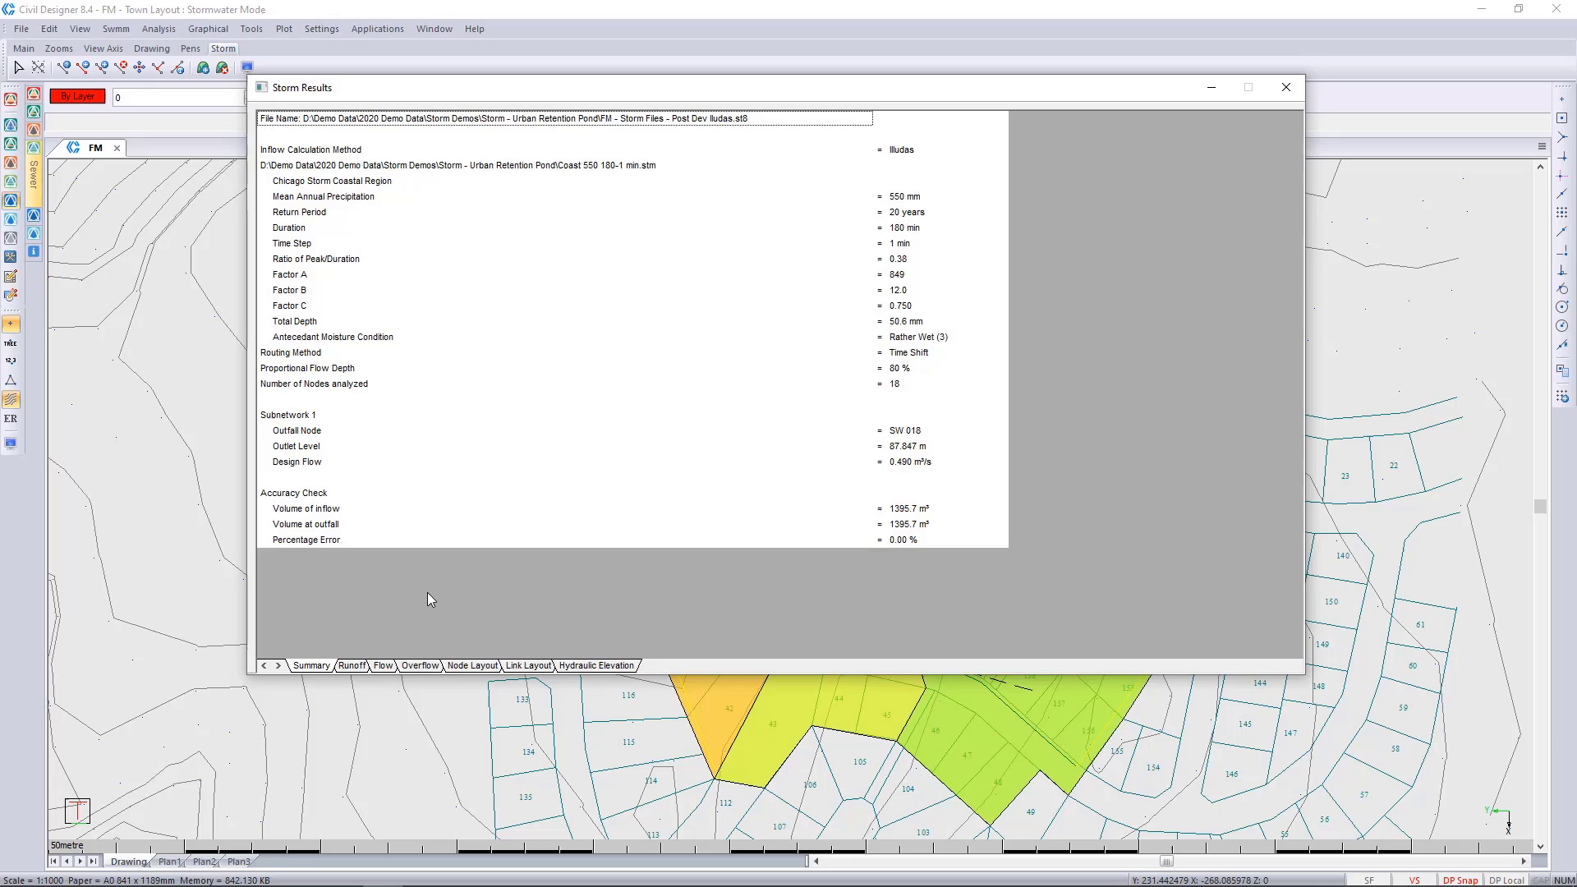
Examine the overflow results for link LSW 019, comparing its design flow, flow and storage, and close the results.
click(419, 667)
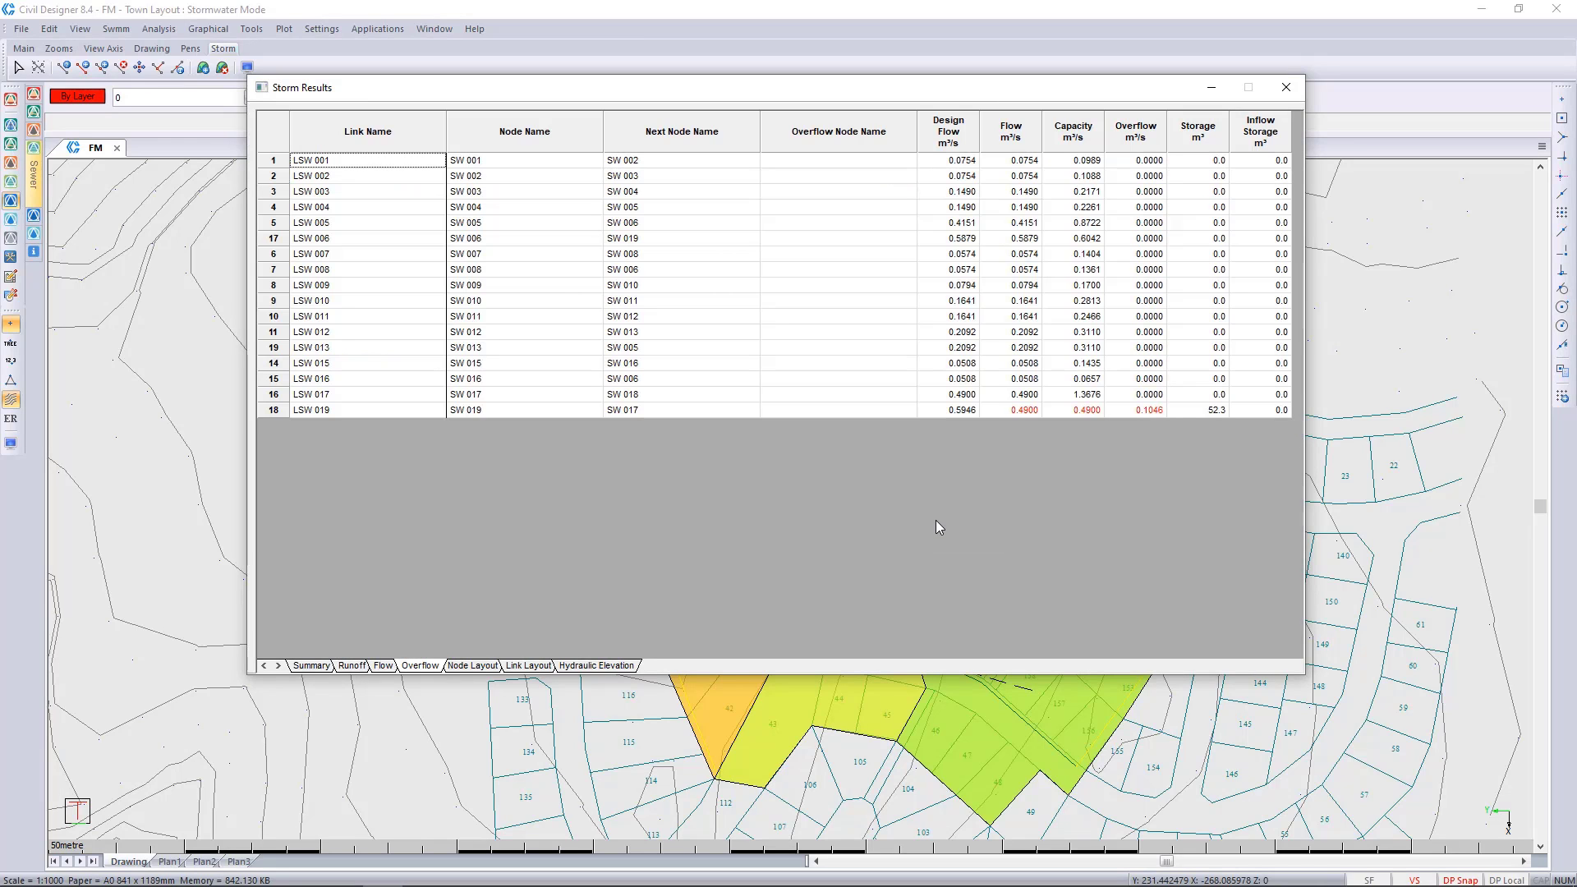
click(1209, 411)
drag(1015, 411, 958, 410)
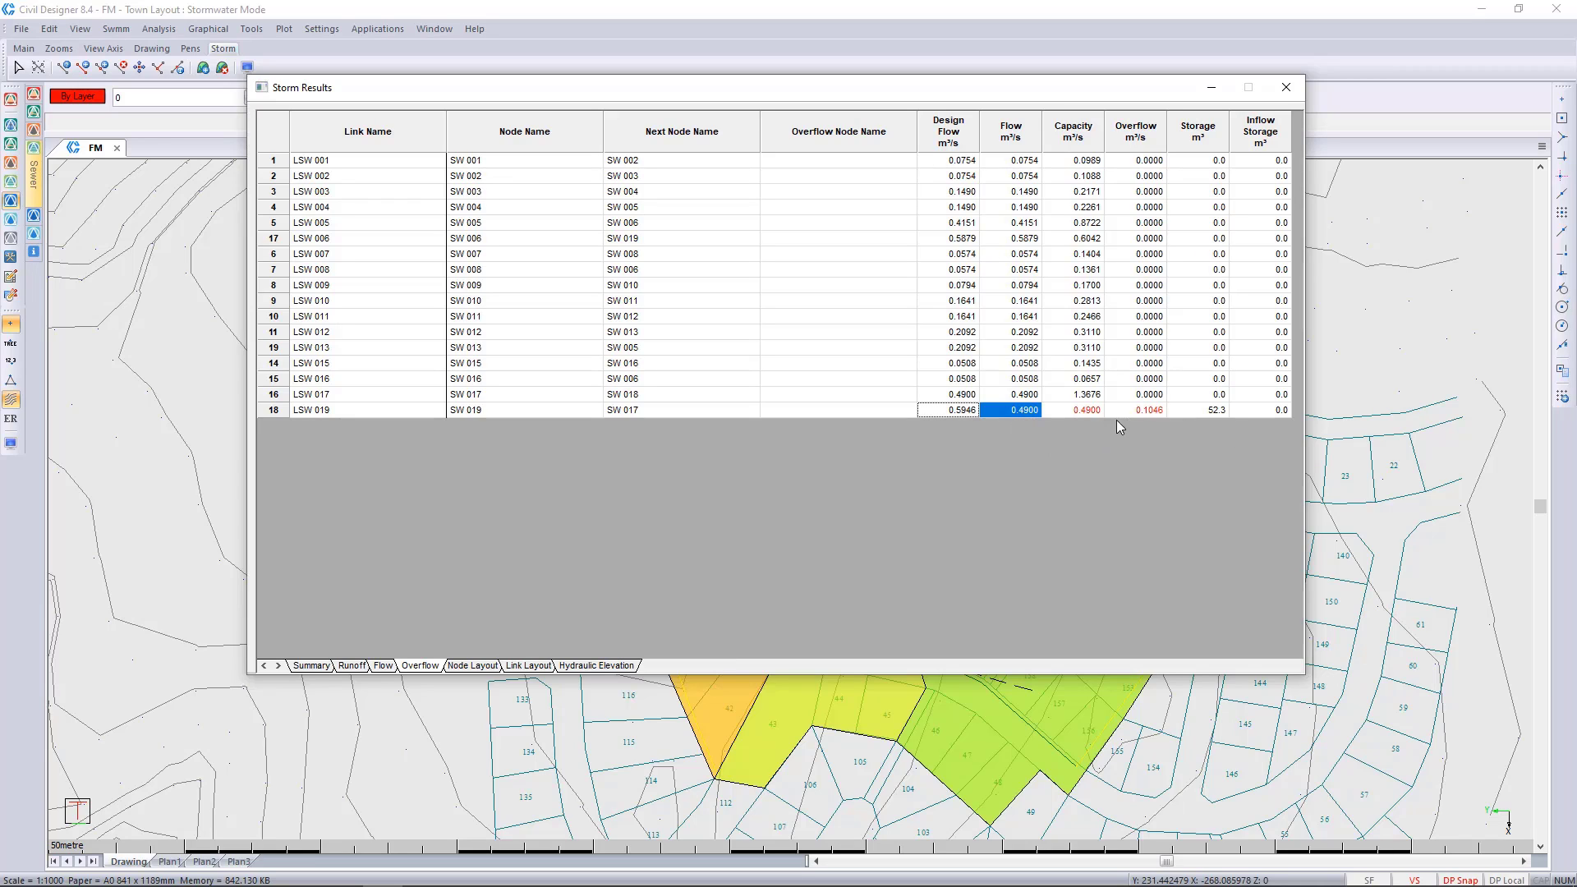
click(1227, 413)
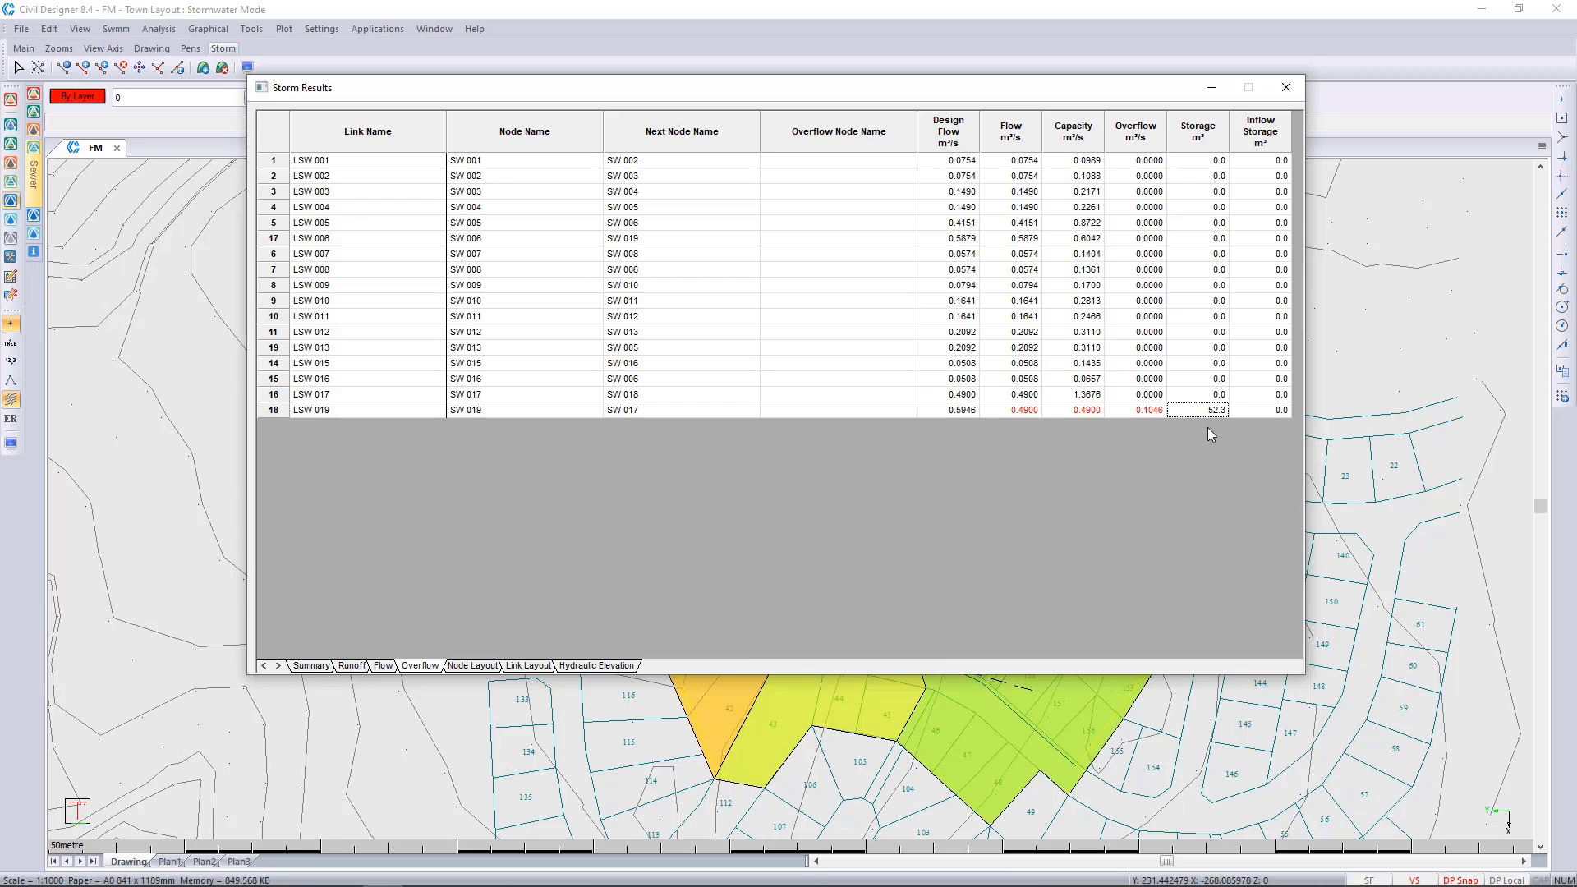
click(1287, 82)
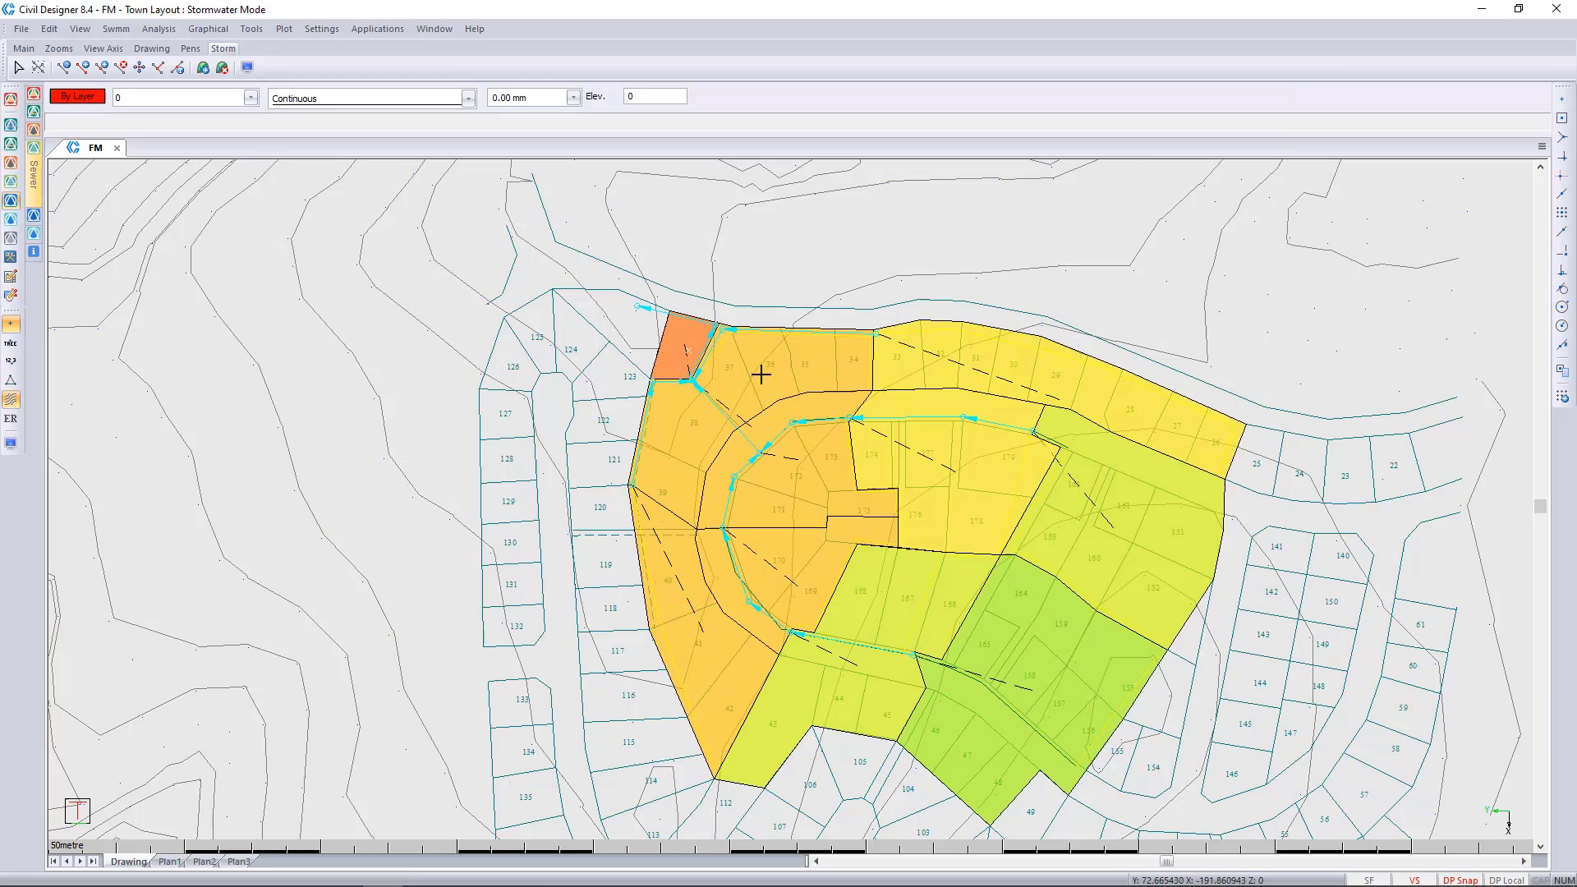
Switch to general drawing mode and copy the four boundary lines of the orange catchment to construction geometry.
scroll(704, 352, up, 3)
scroll(795, 516, up, 6)
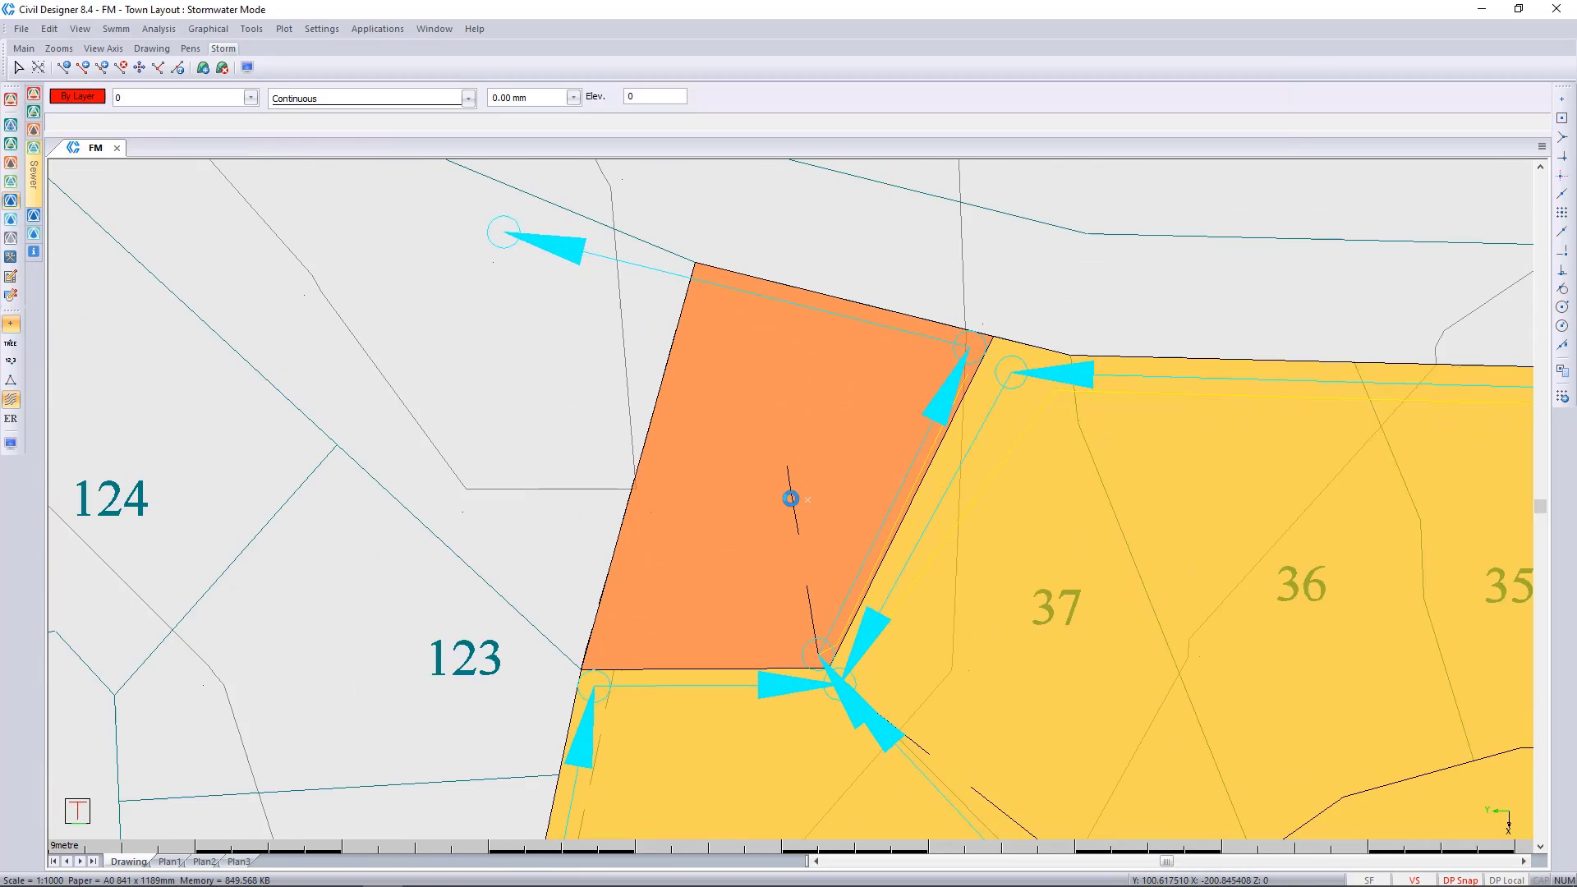
scroll(790, 498, up, 1)
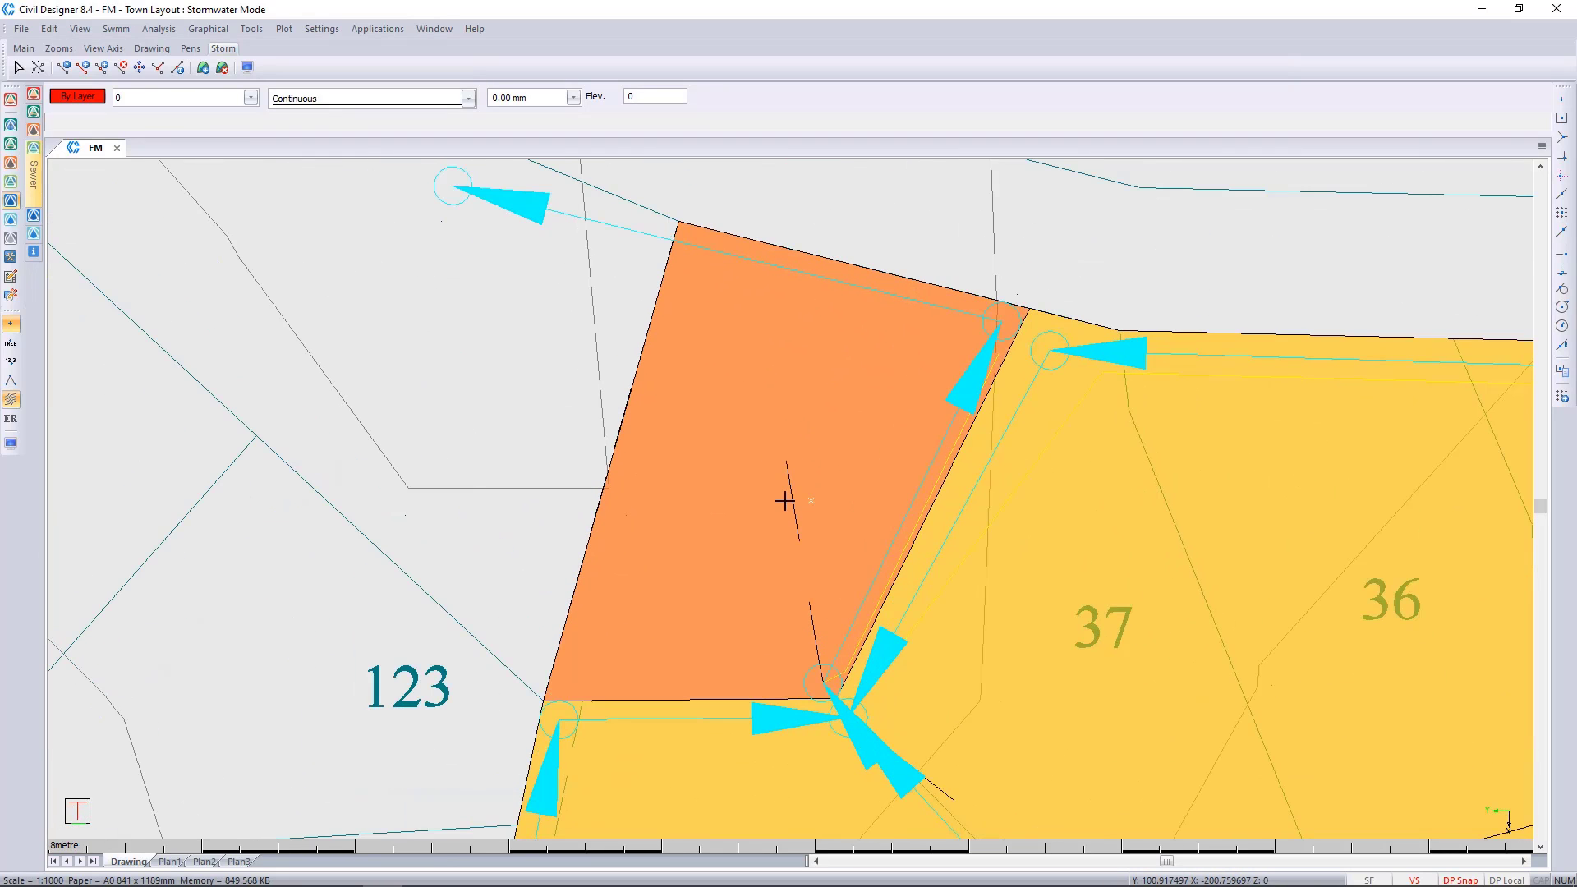
click(10, 100)
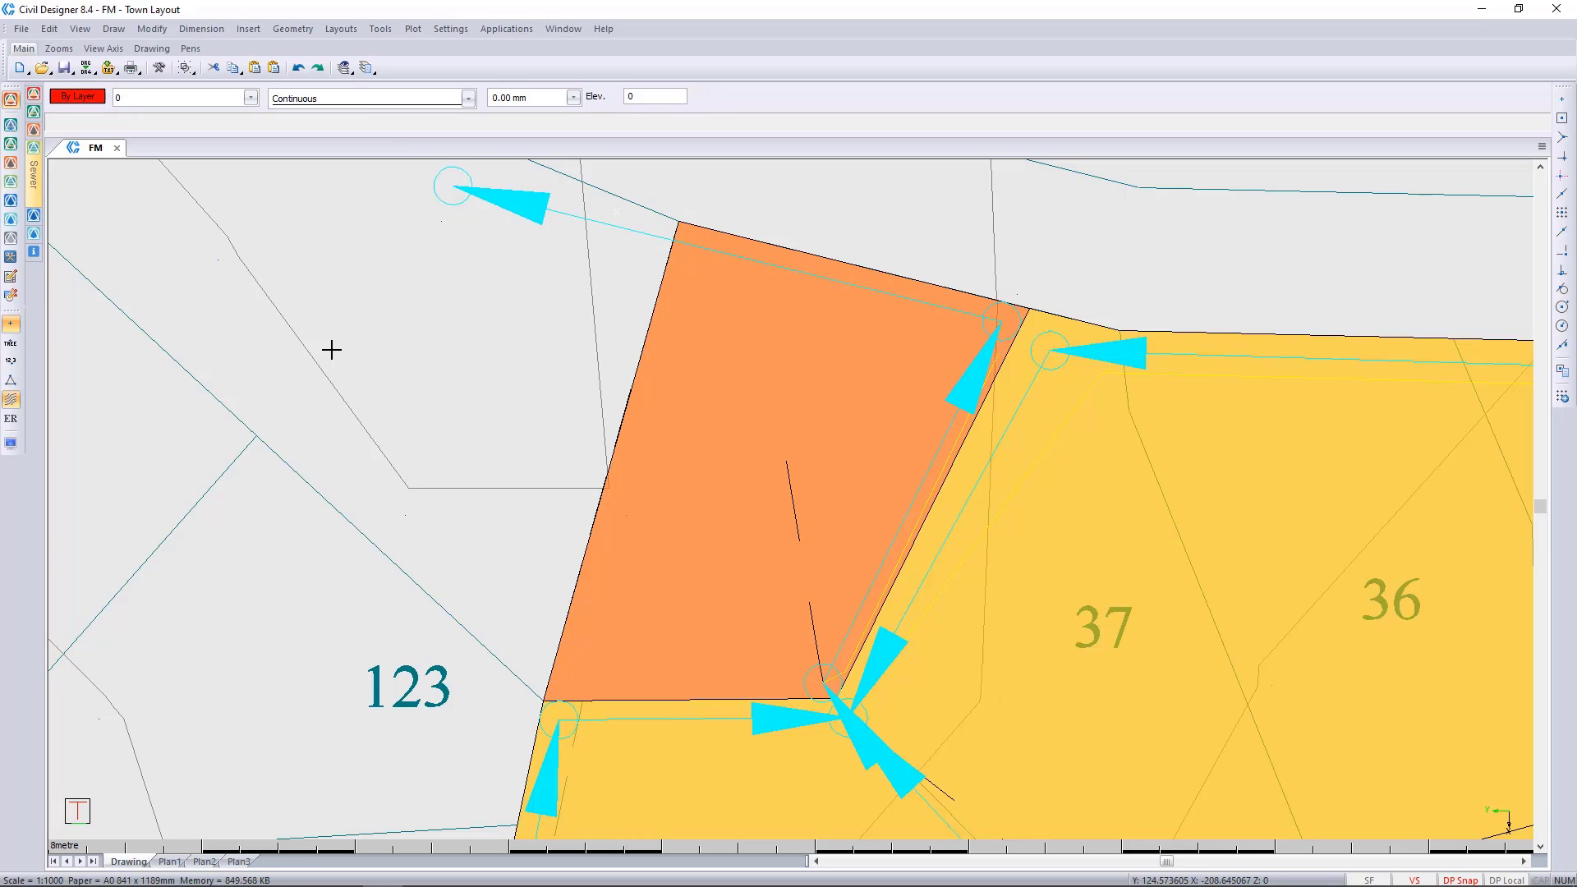
click(293, 29)
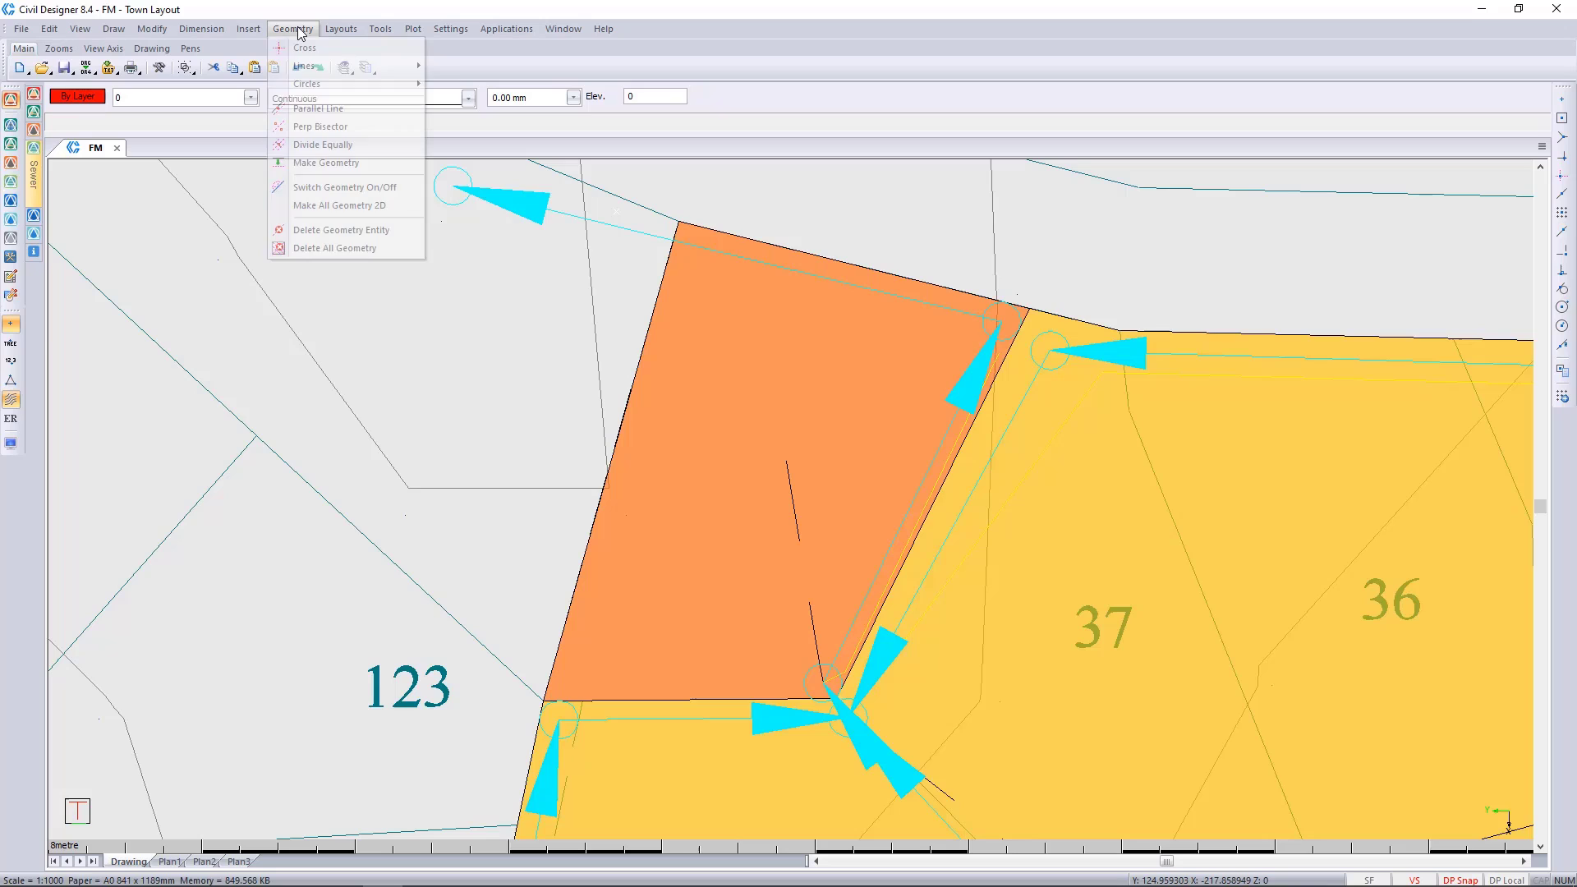
click(325, 163)
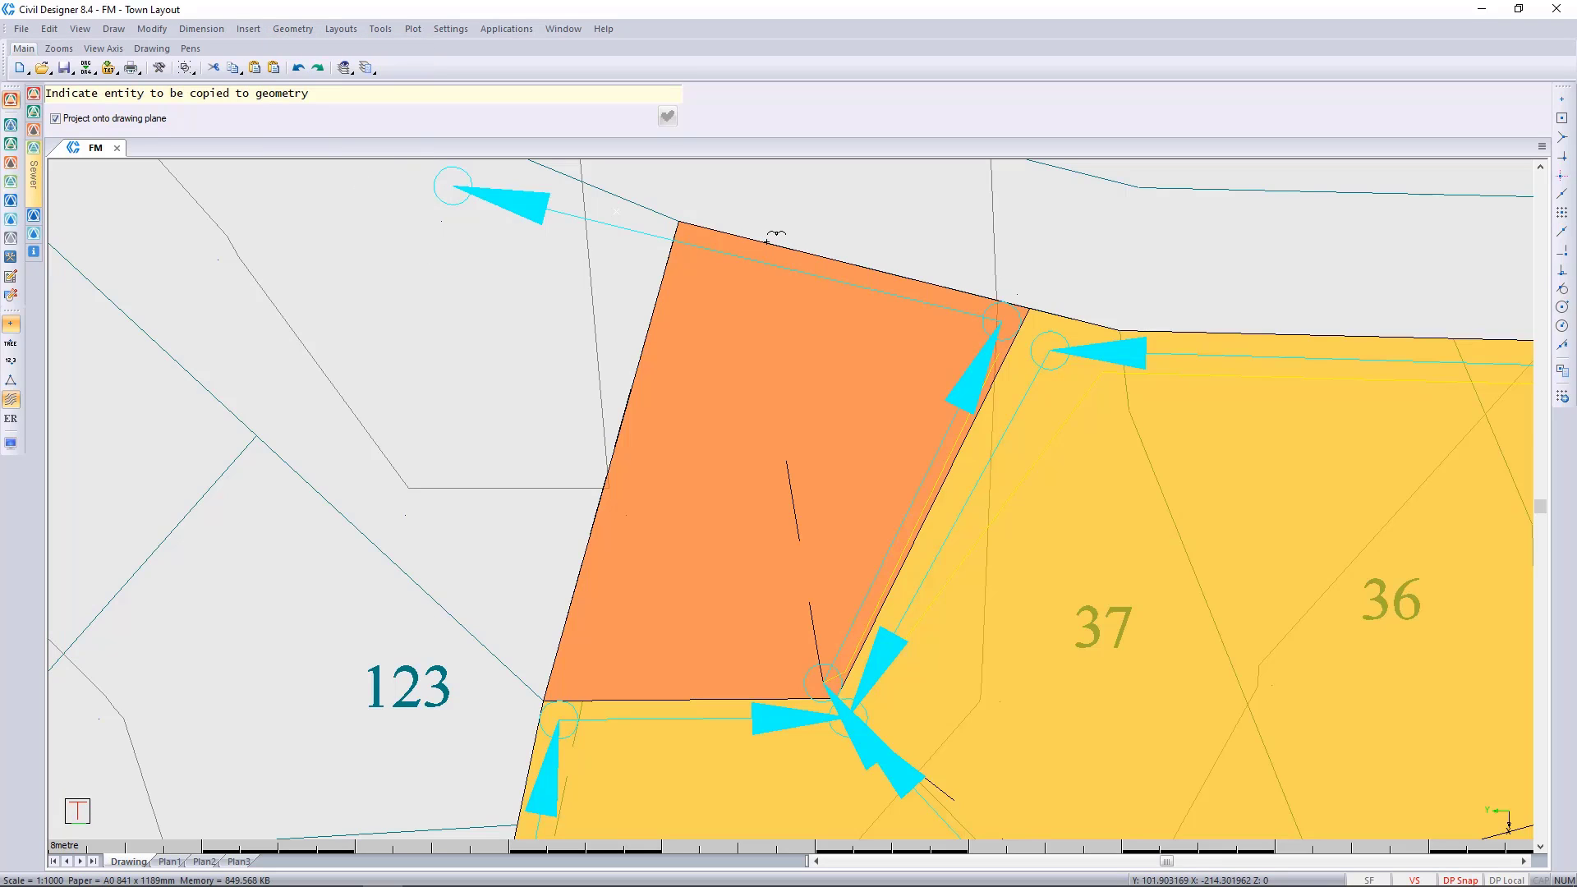
click(645, 336)
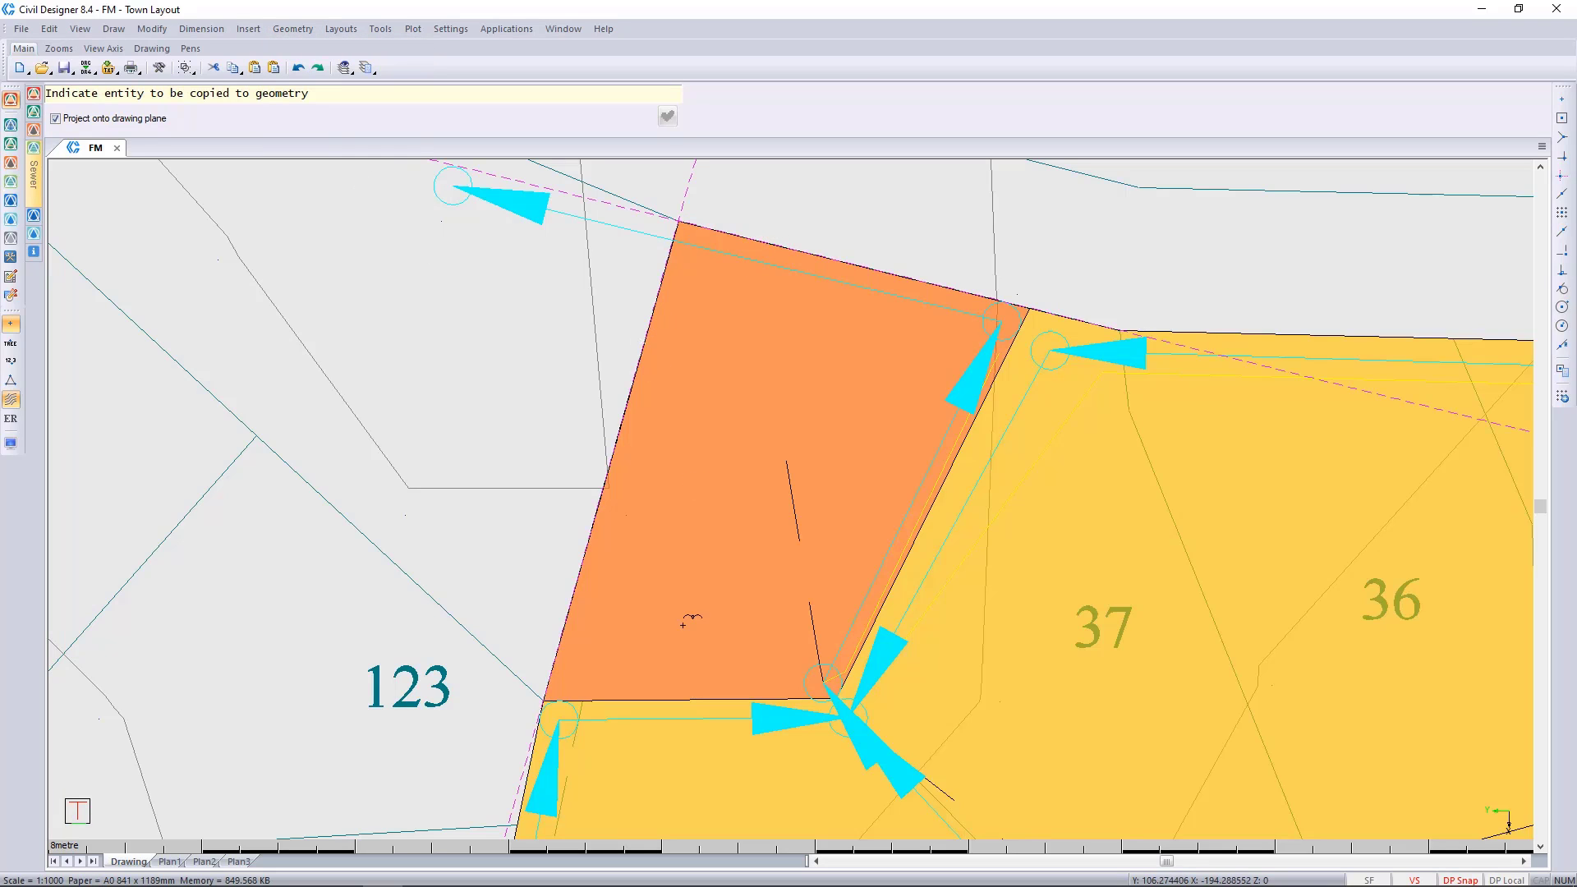
click(677, 702)
click(944, 485)
key(Escape)
Make all the construction geometry 2D.
click(341, 29)
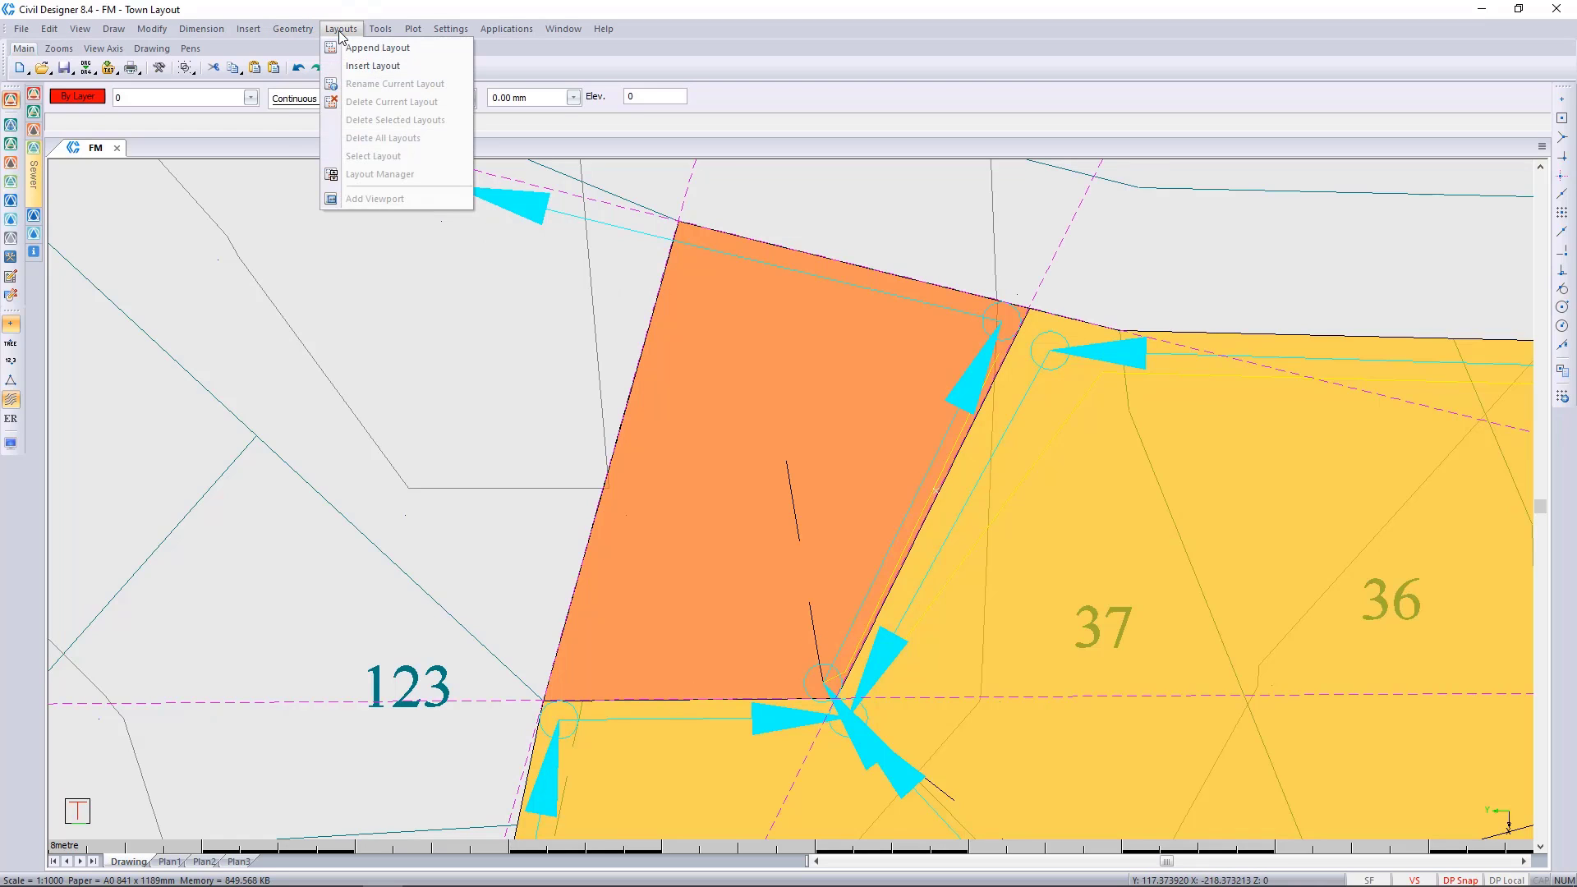
mouse_move(294, 29)
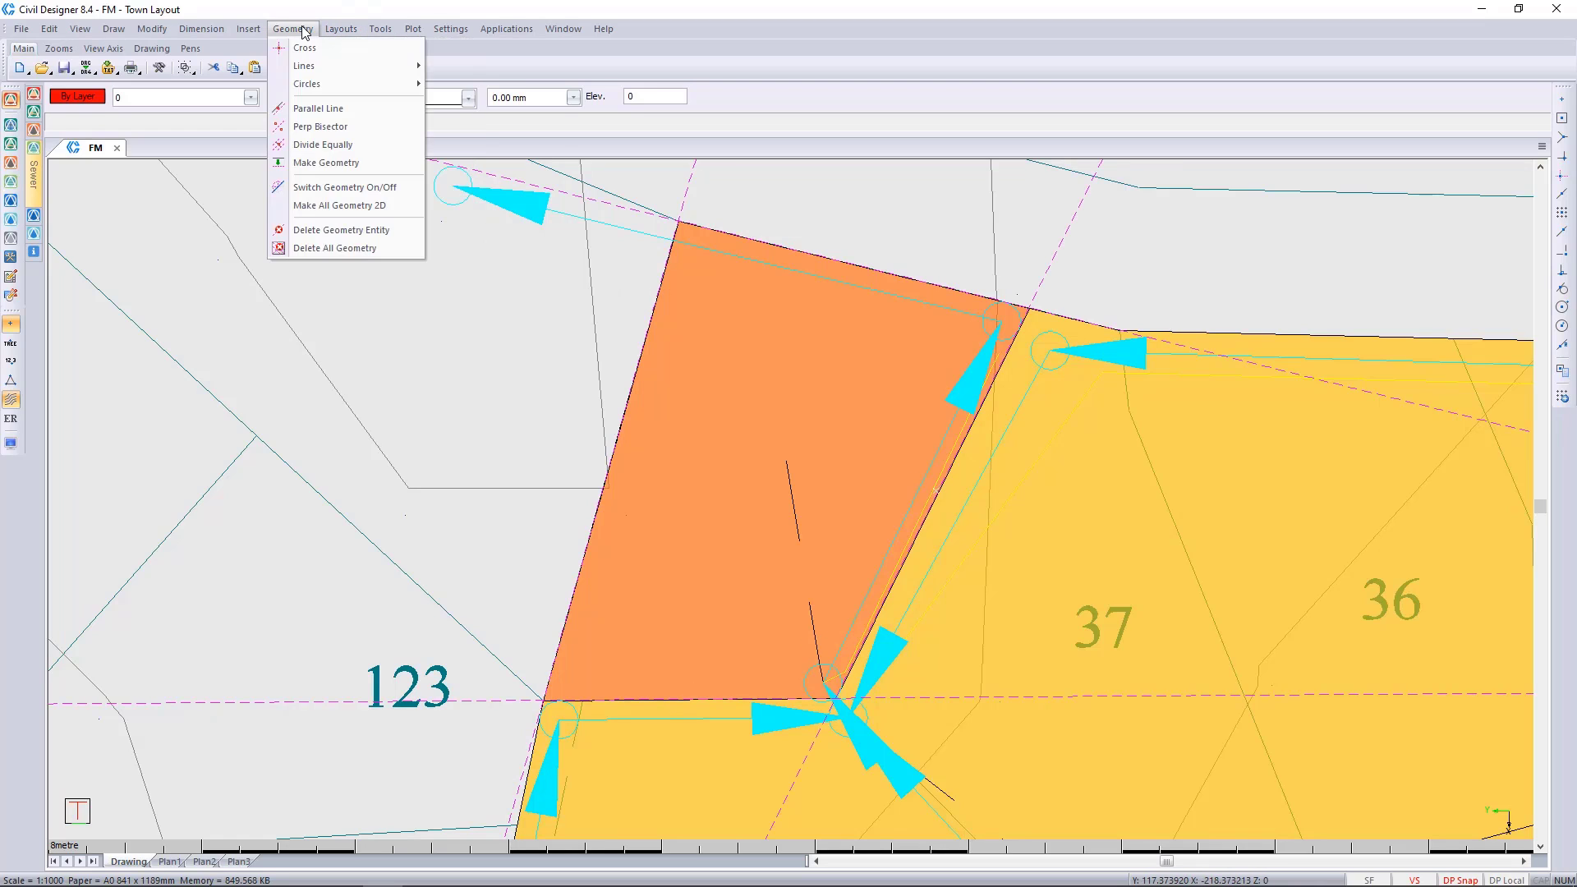
click(356, 205)
click(799, 485)
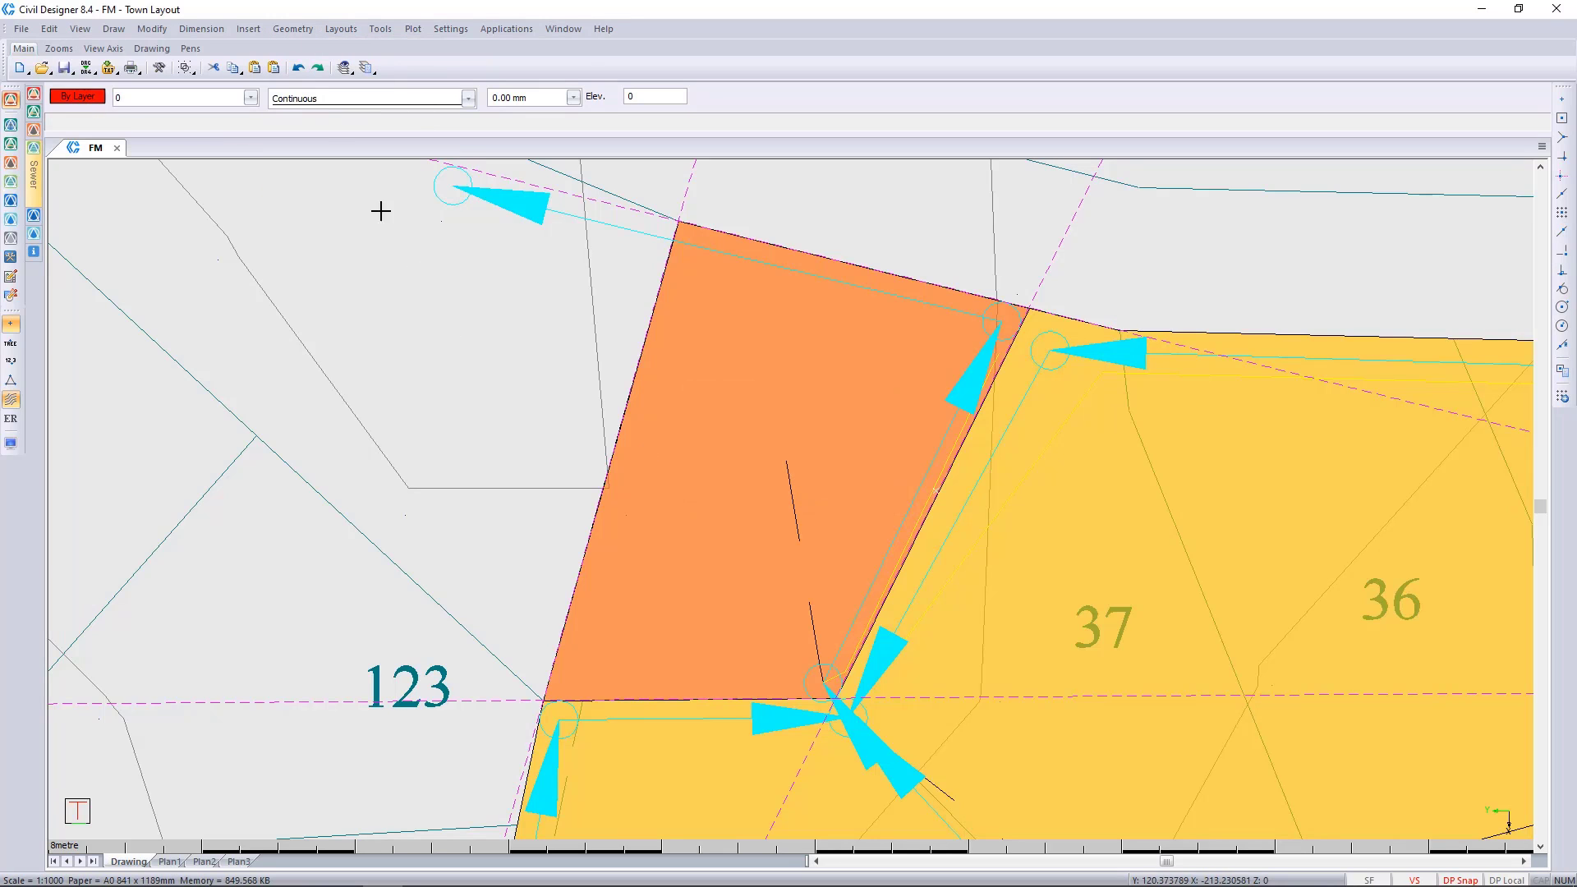
Create parallel geometry lines inside the orange catchment, 1.5 m from its upper, right and lower edges and 0.5 m from its left and lower edges.
click(293, 29)
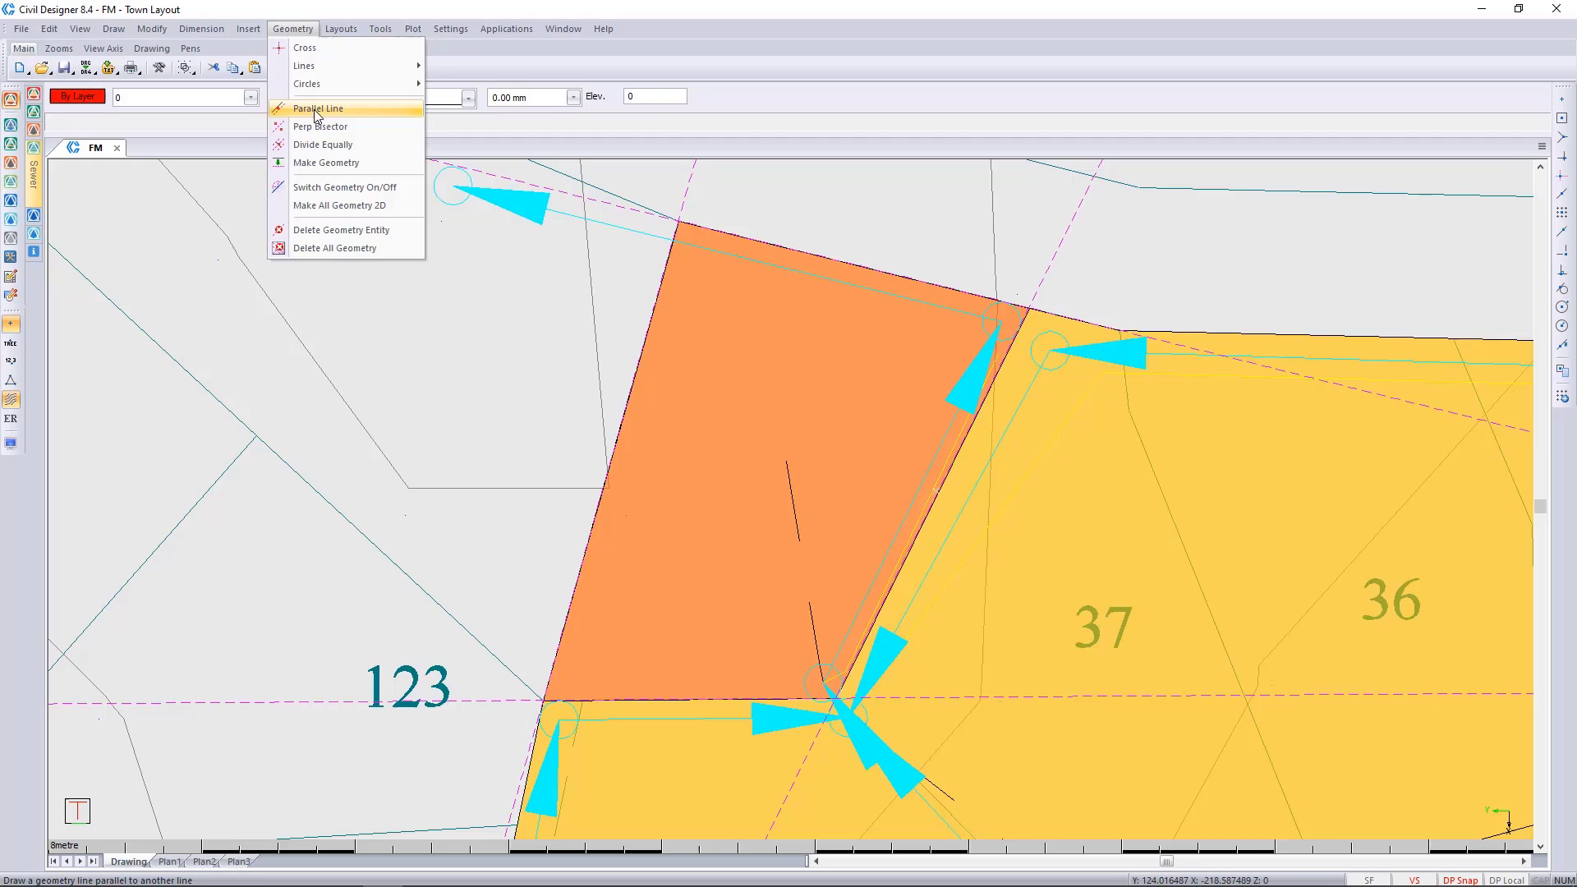
click(315, 109)
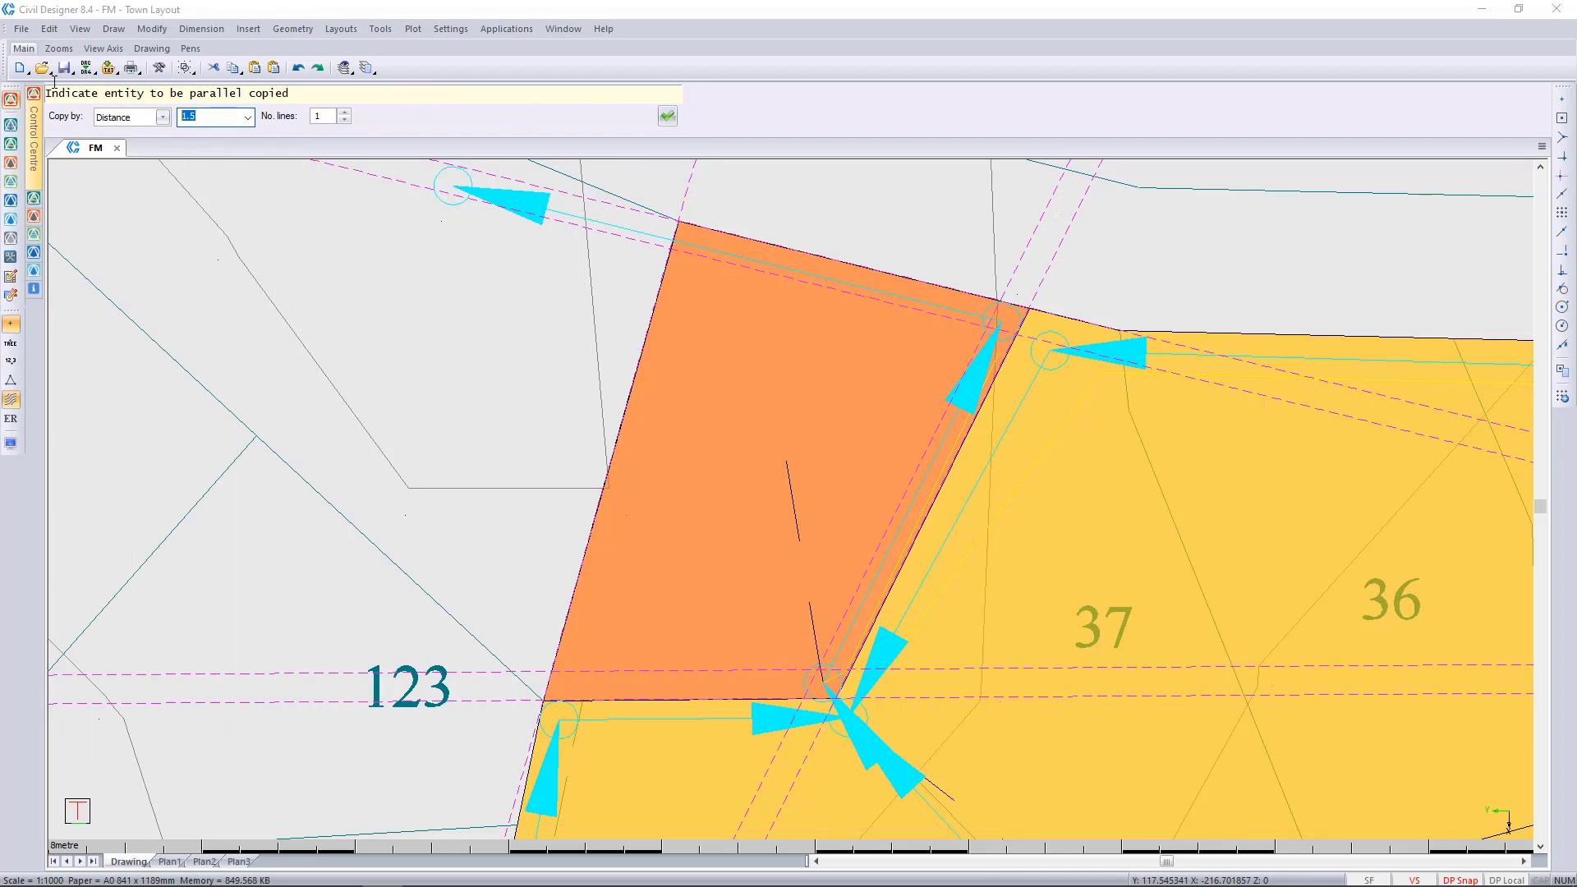
text(0.5)
click(667, 116)
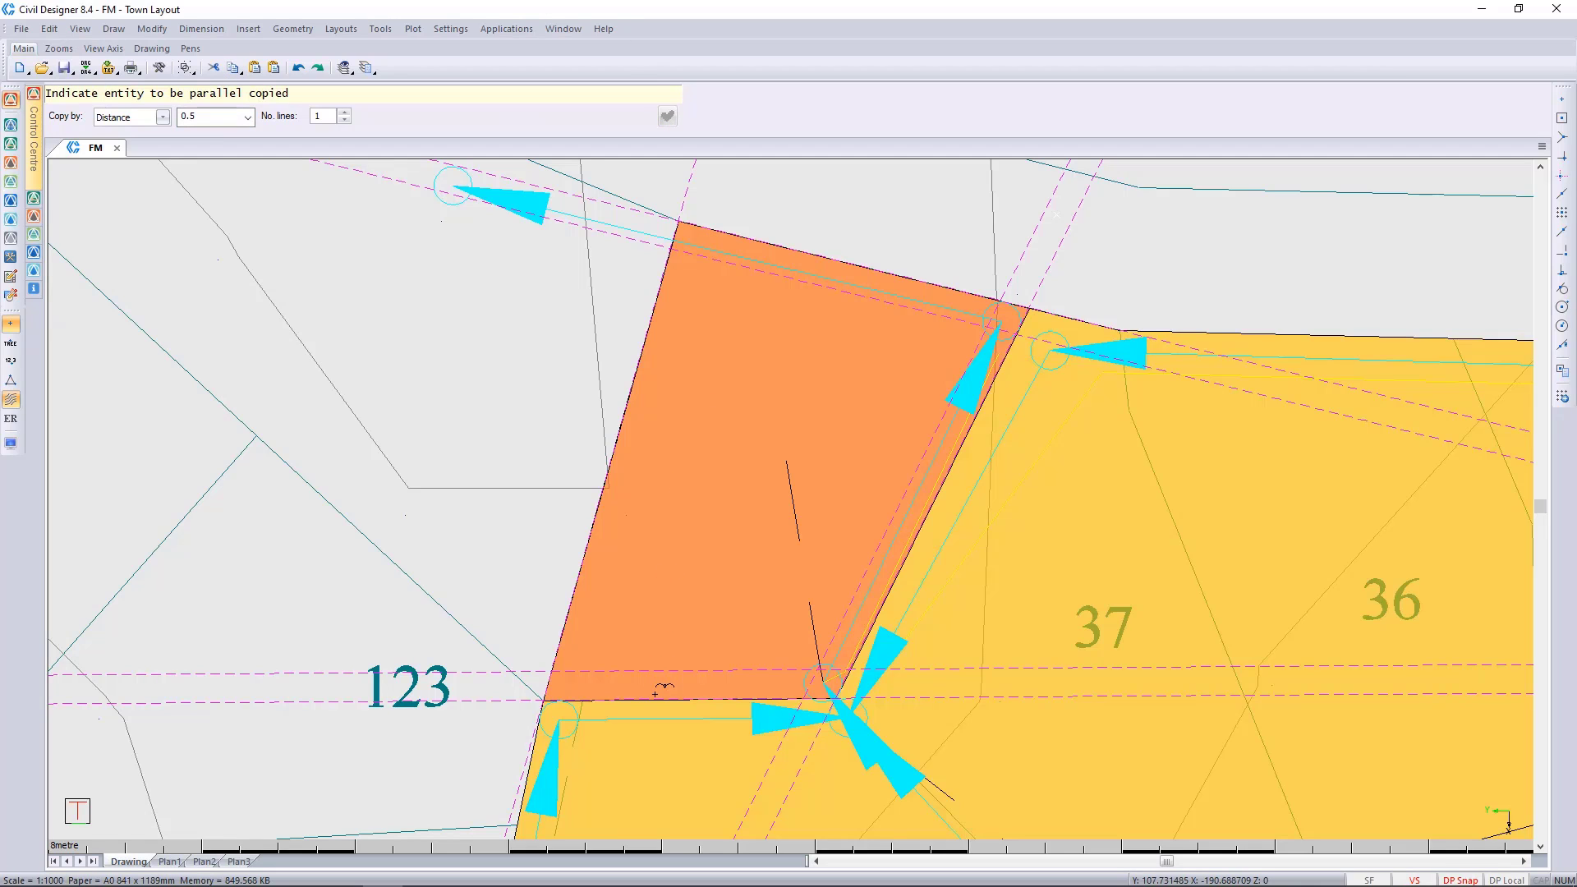
click(655, 694)
click(608, 503)
key(Escape)
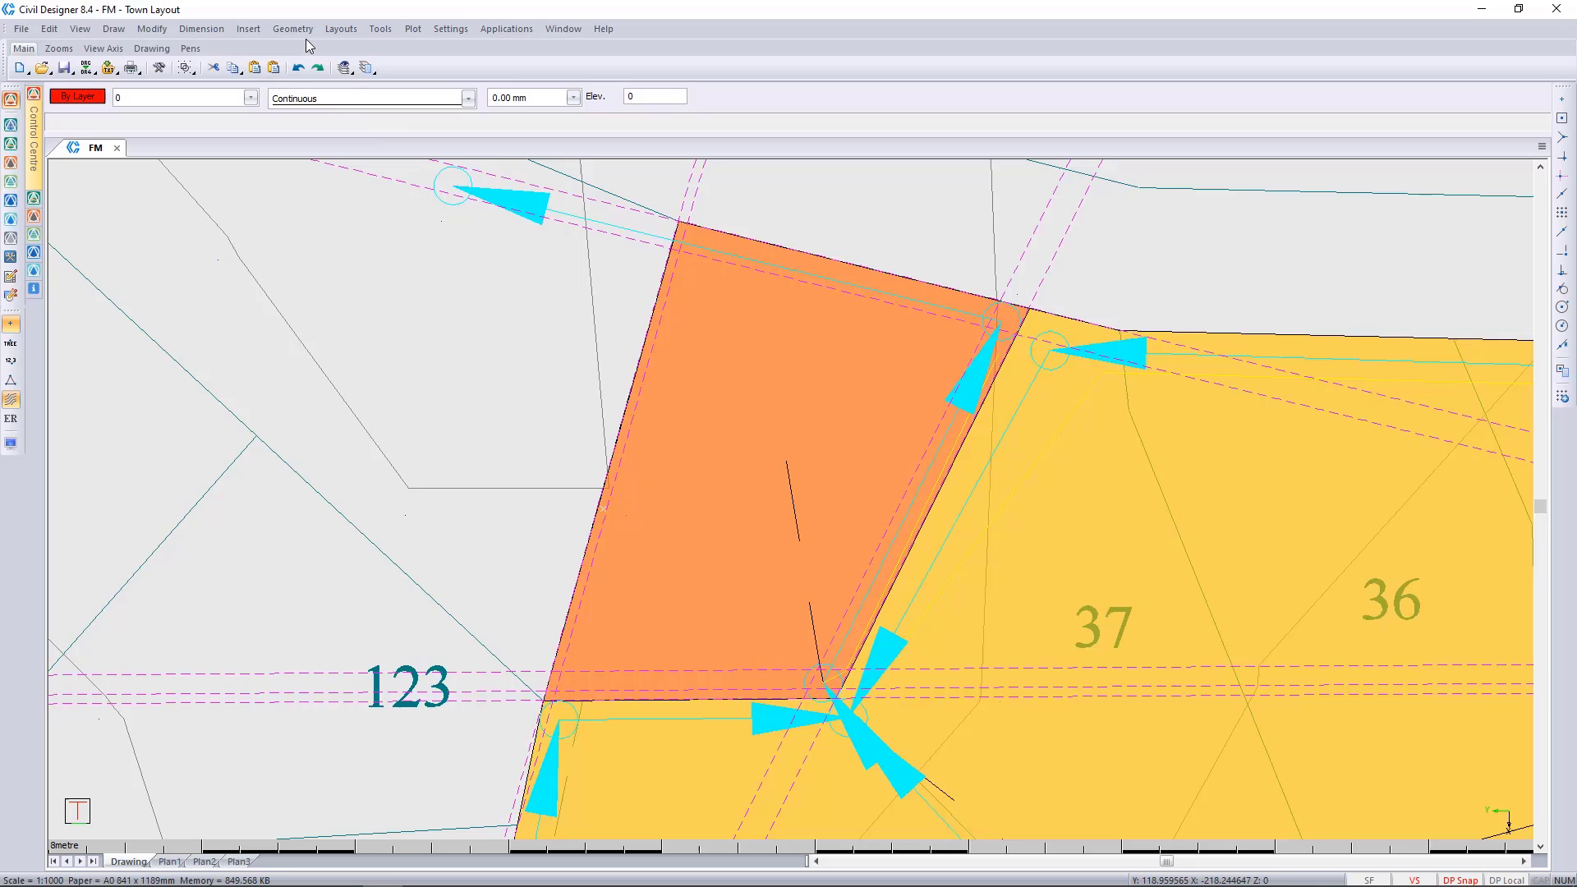
In Terrain mode, graphically define a closed string named Pond through the four inner intersections of the offset geometry lines.
click(10, 146)
click(251, 29)
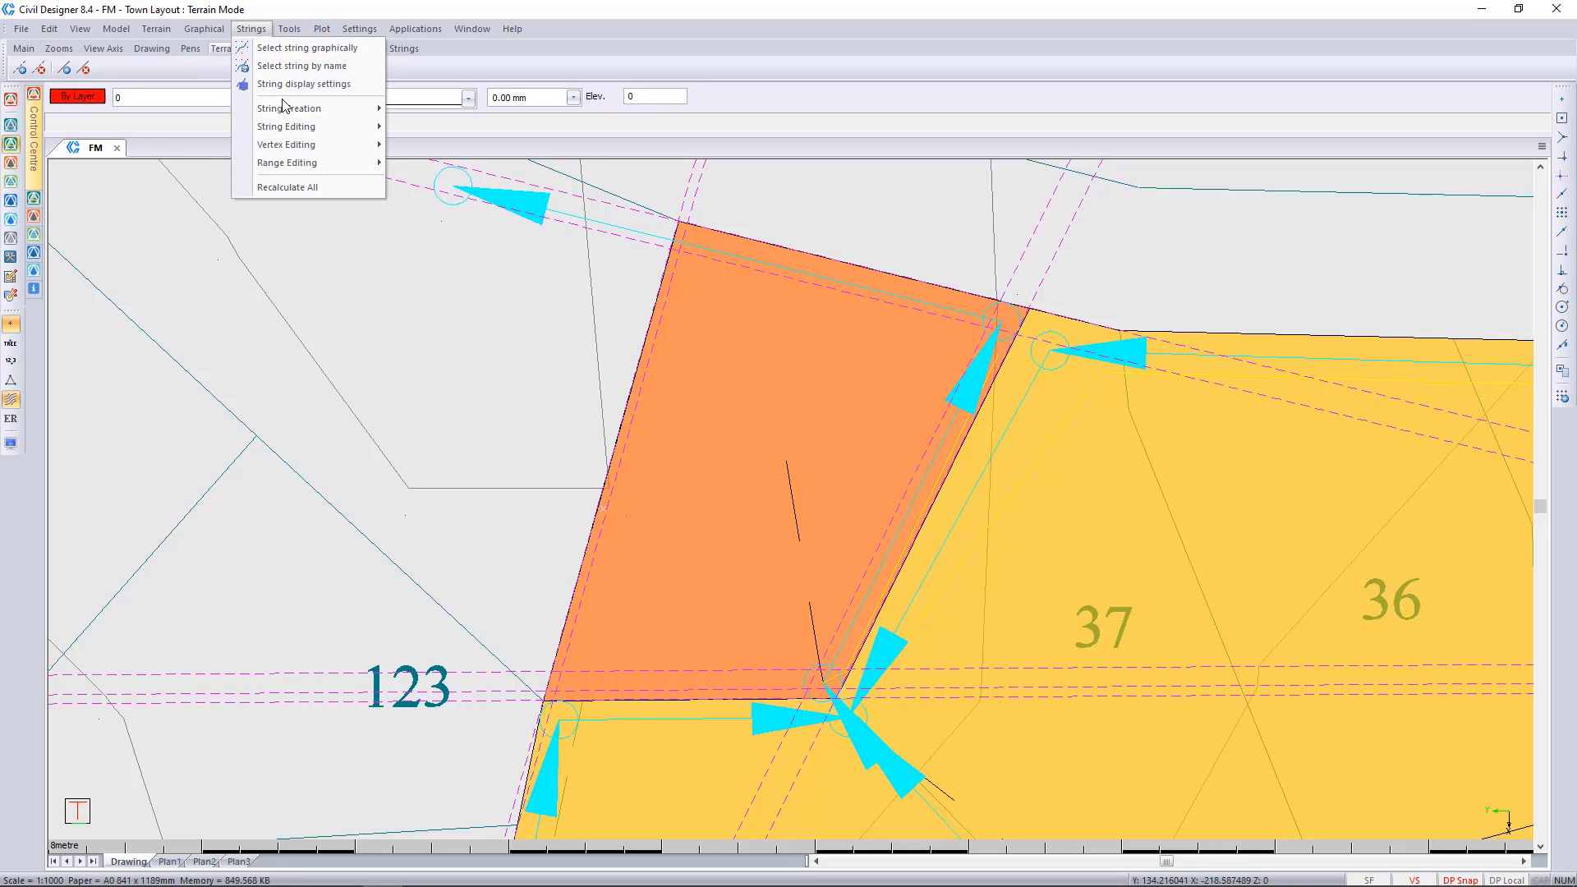
mouse_move(304, 109)
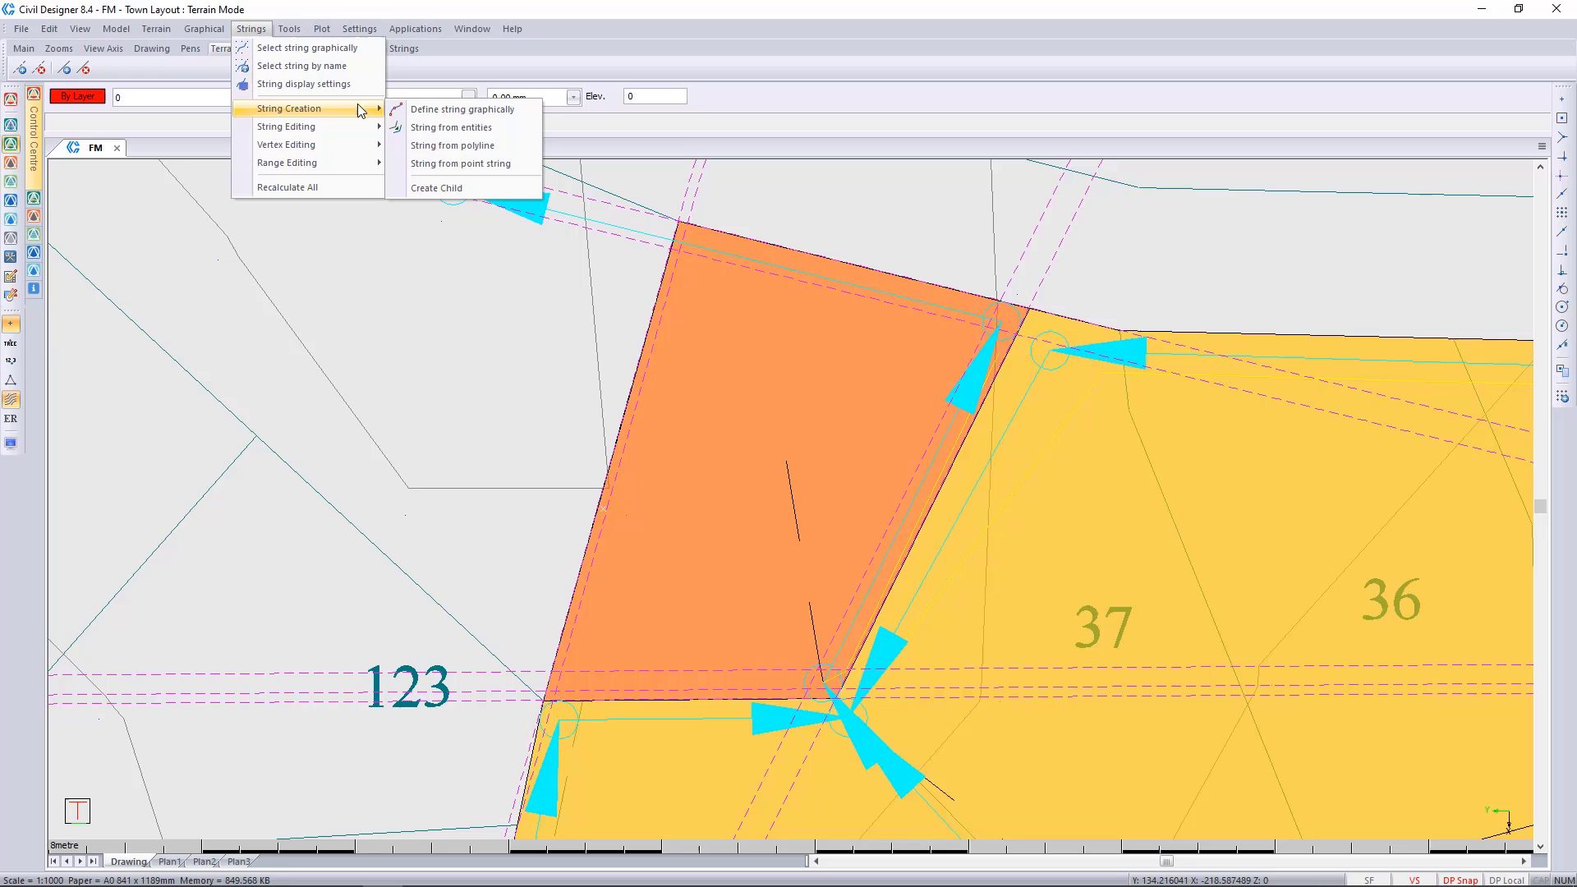
click(488, 111)
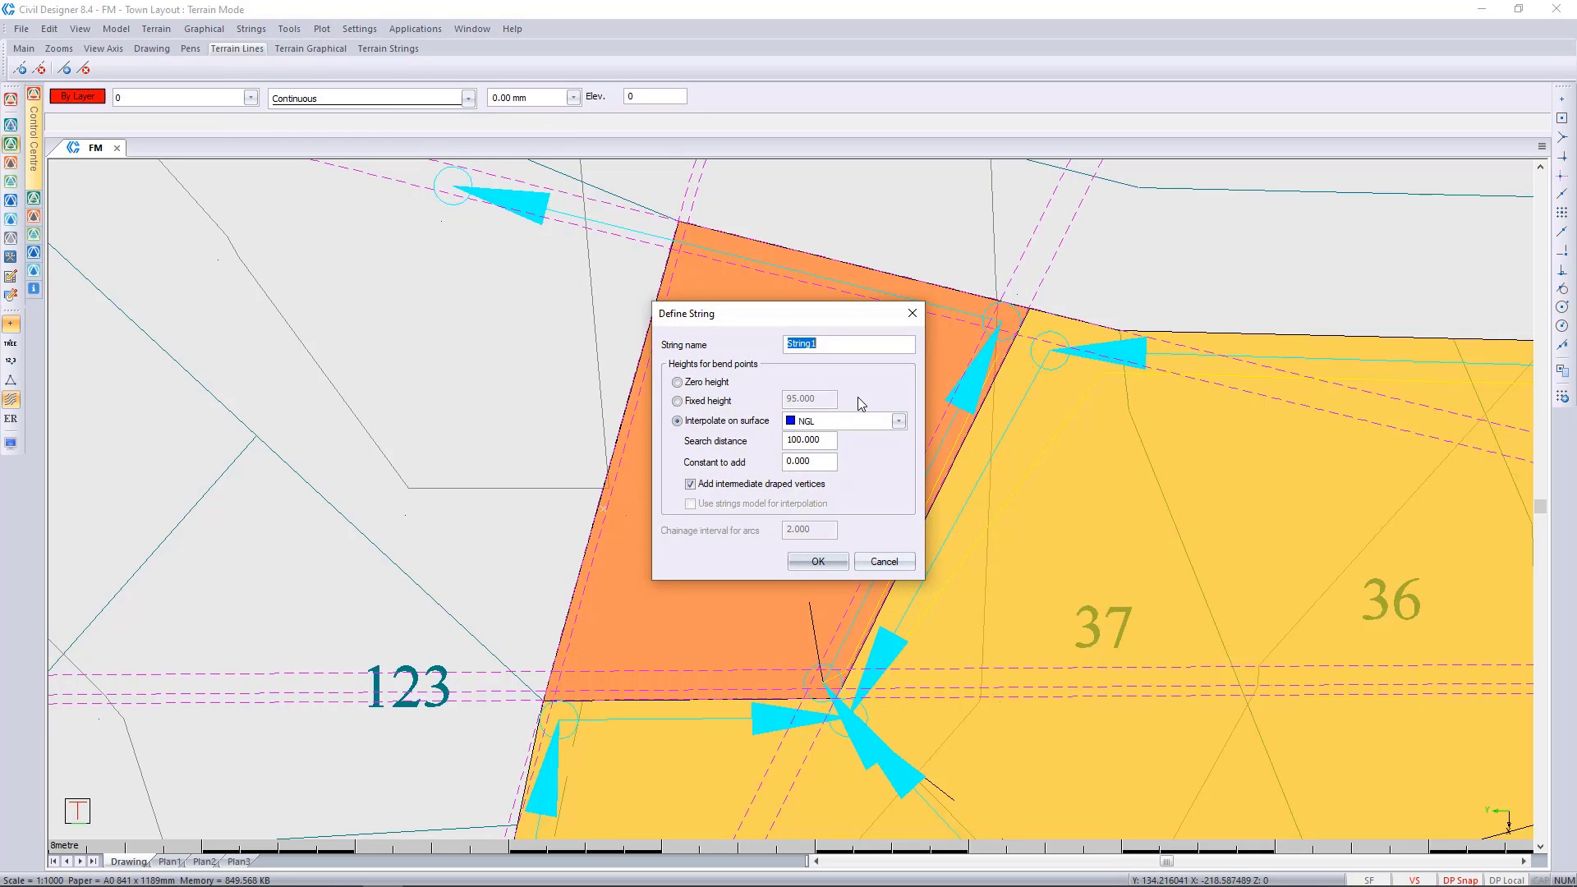
text(Pond)
click(809, 564)
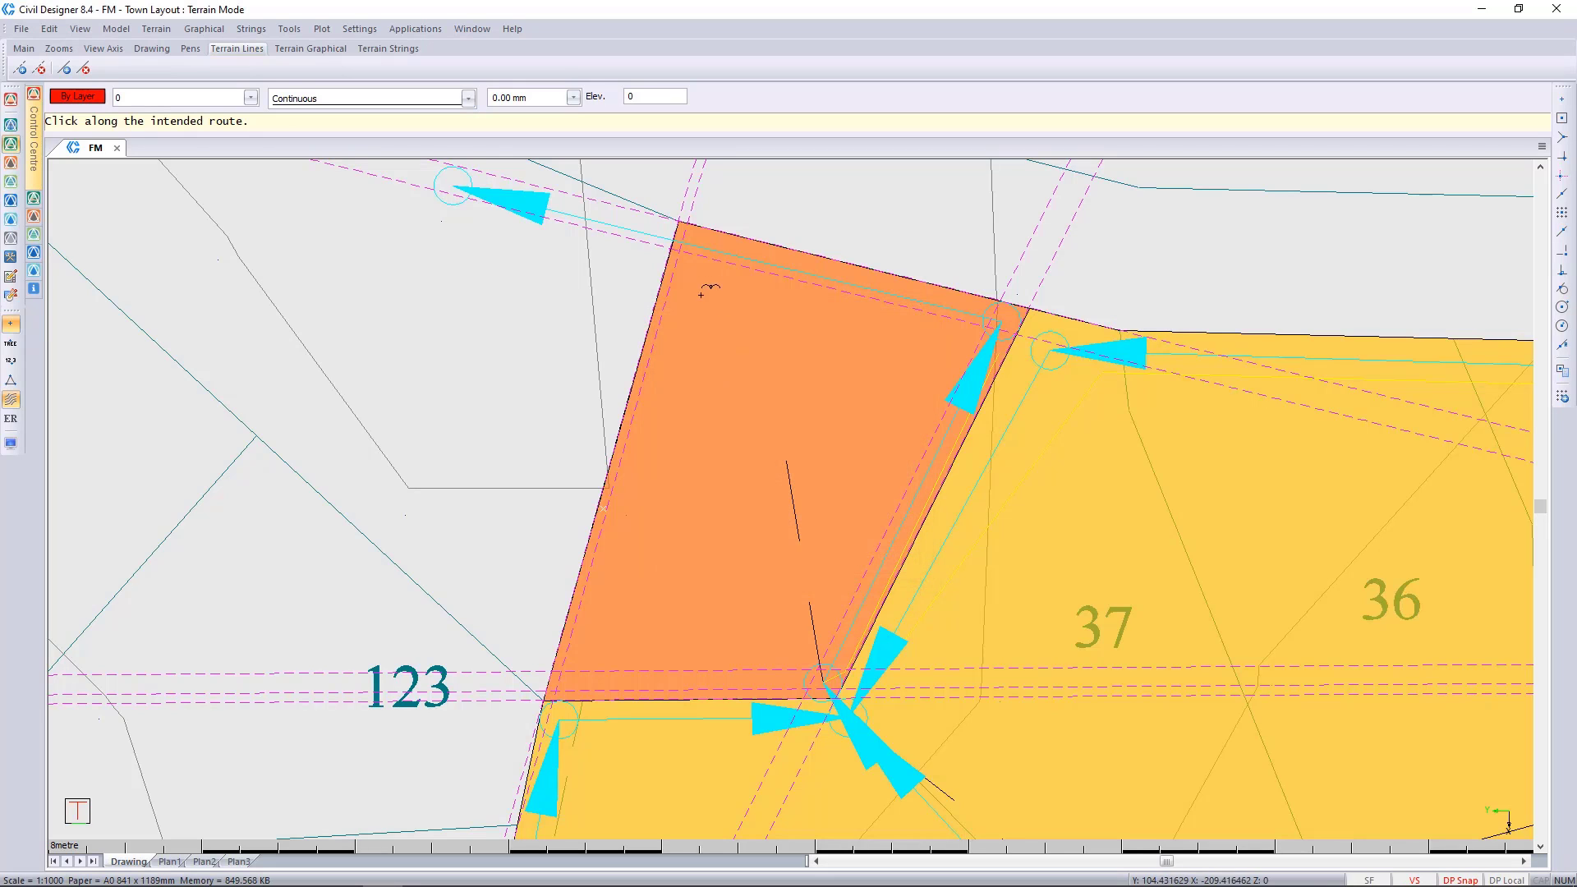
click(686, 261)
click(975, 328)
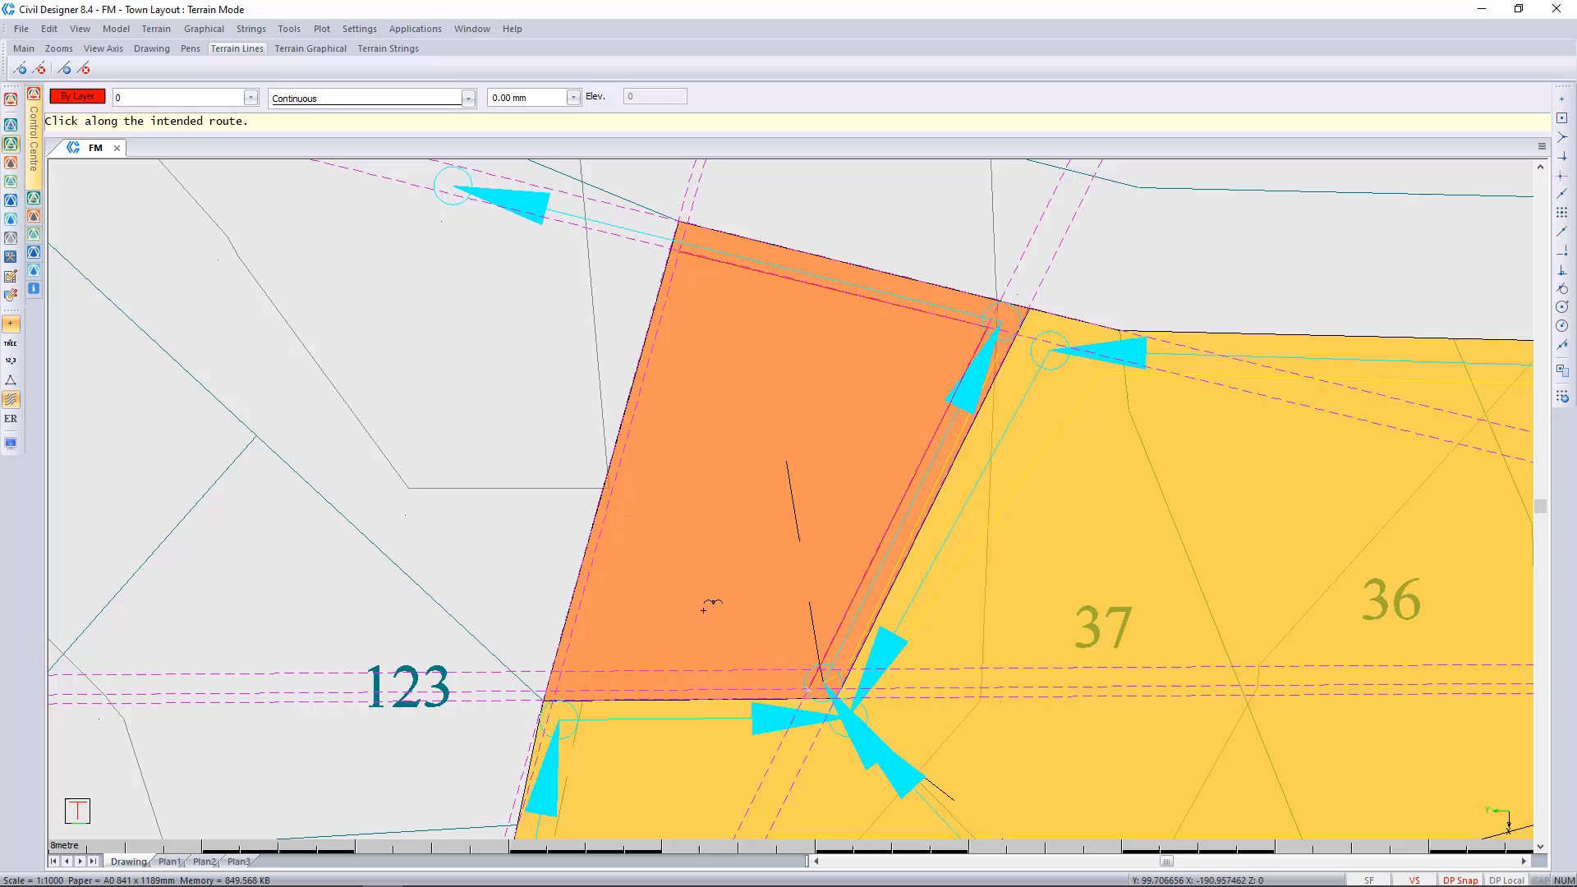
click(561, 687)
right_click(723, 313)
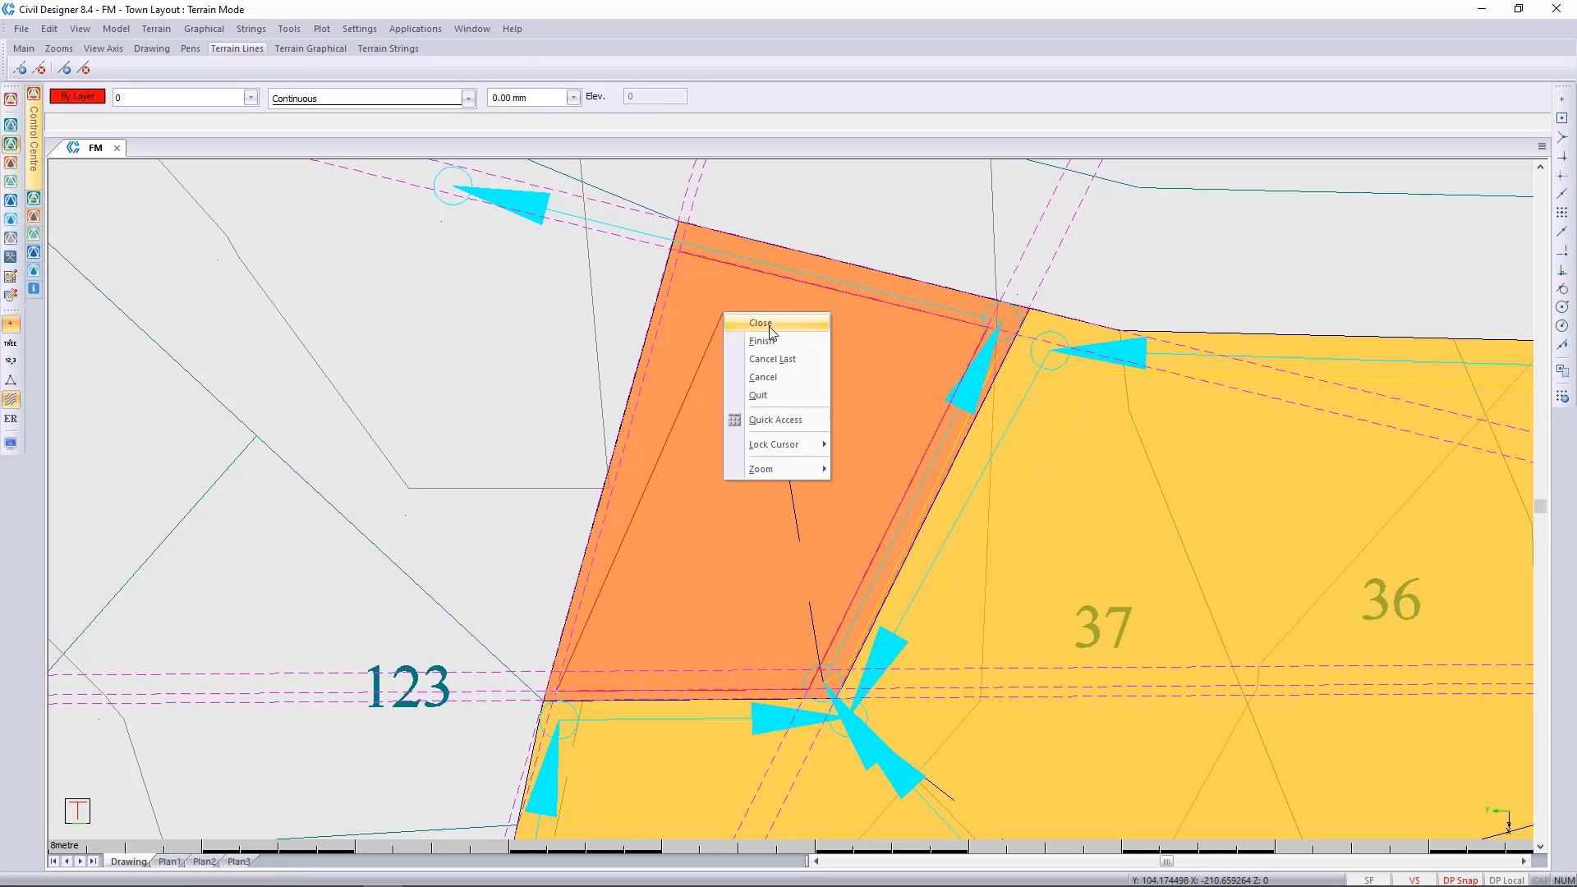
click(764, 322)
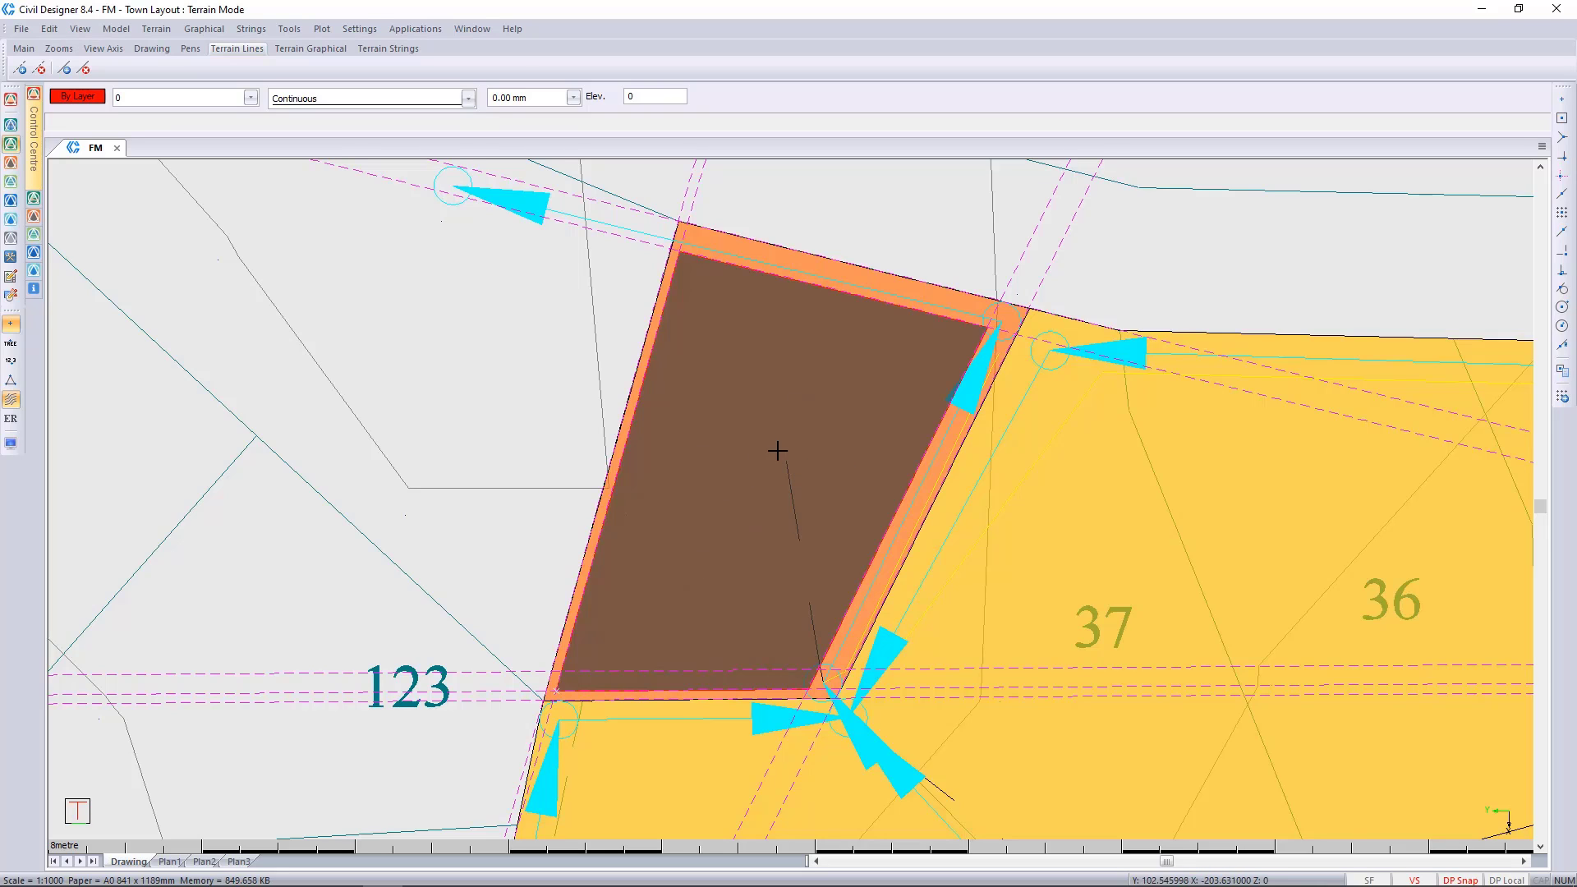
In Stormwater mode, open the node data of the node at the pond's upper-right corner and read its invert level in the results.
click(250, 29)
key(Escape)
middle_drag(841, 412, 778, 405)
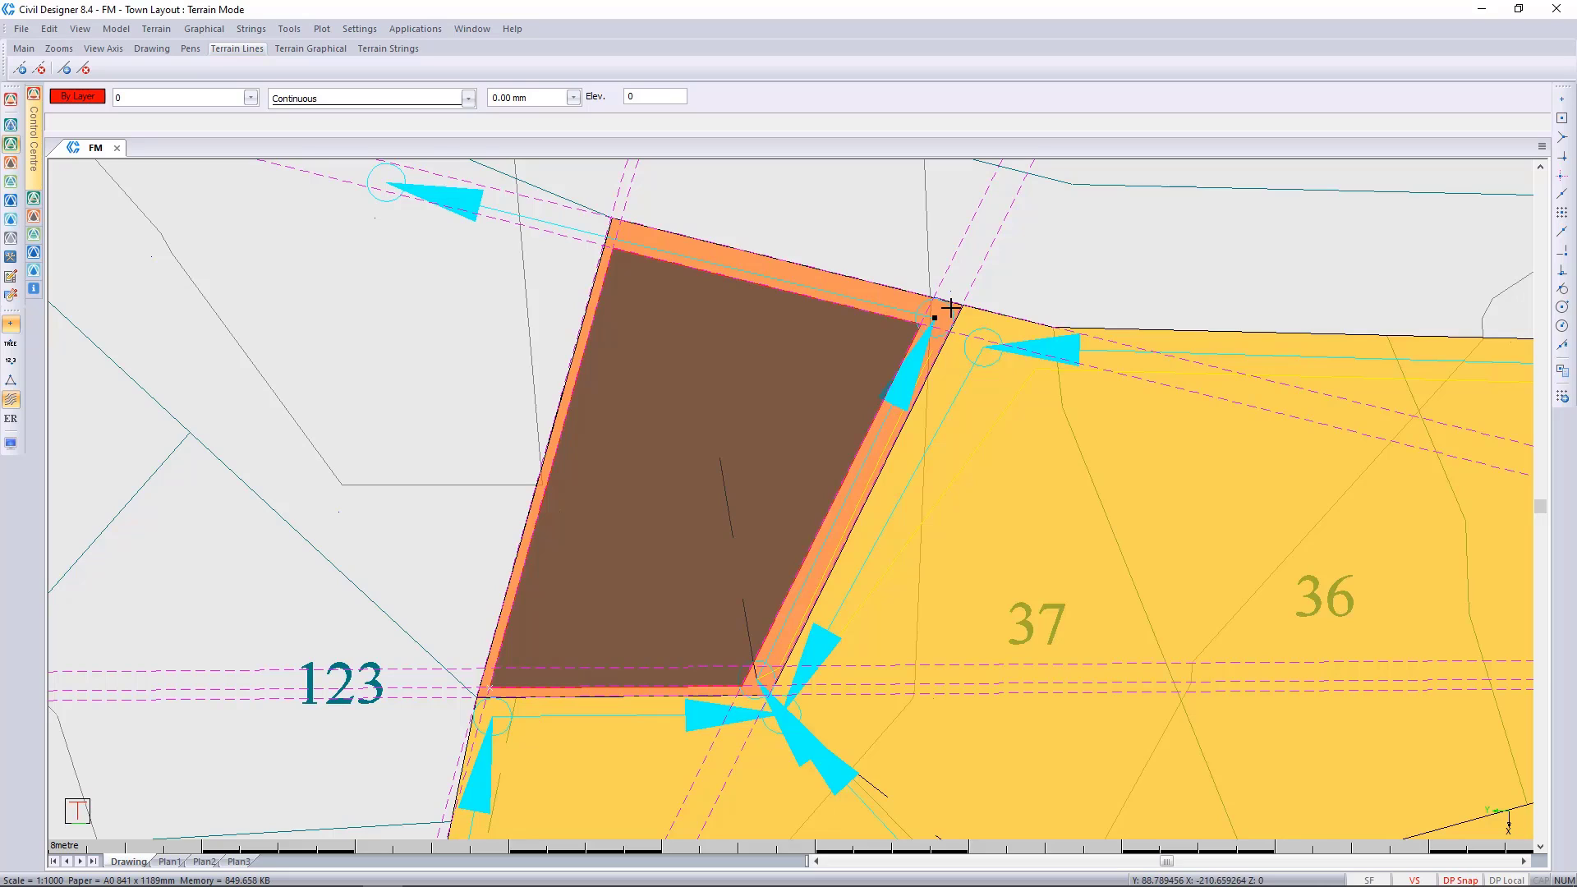
click(11, 199)
right_click(920, 322)
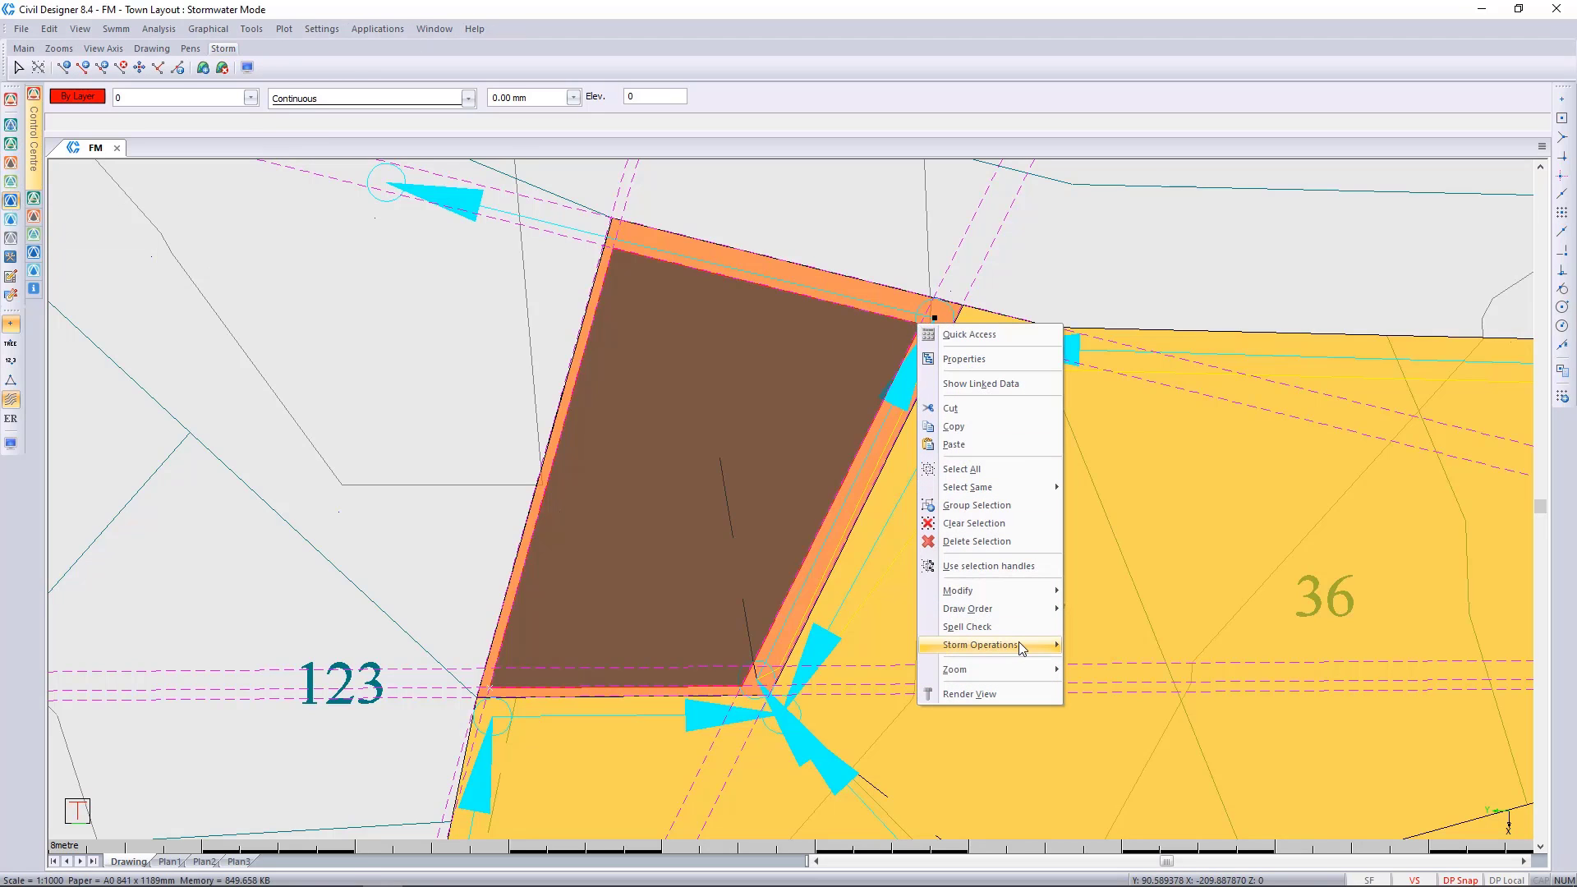
mouse_move(1019, 644)
click(1151, 648)
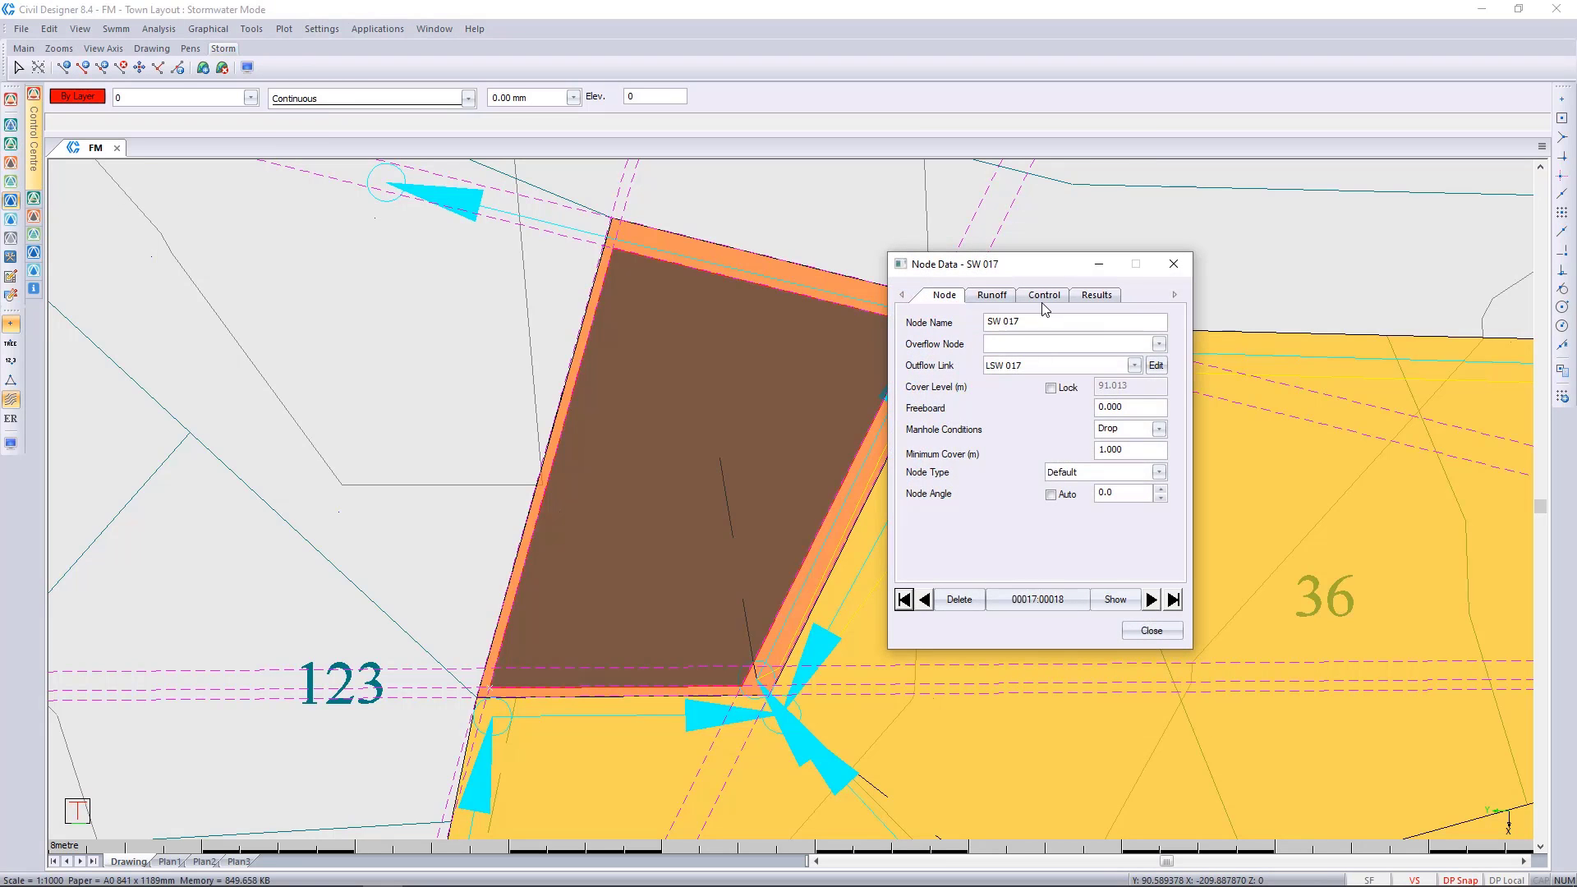
click(1097, 295)
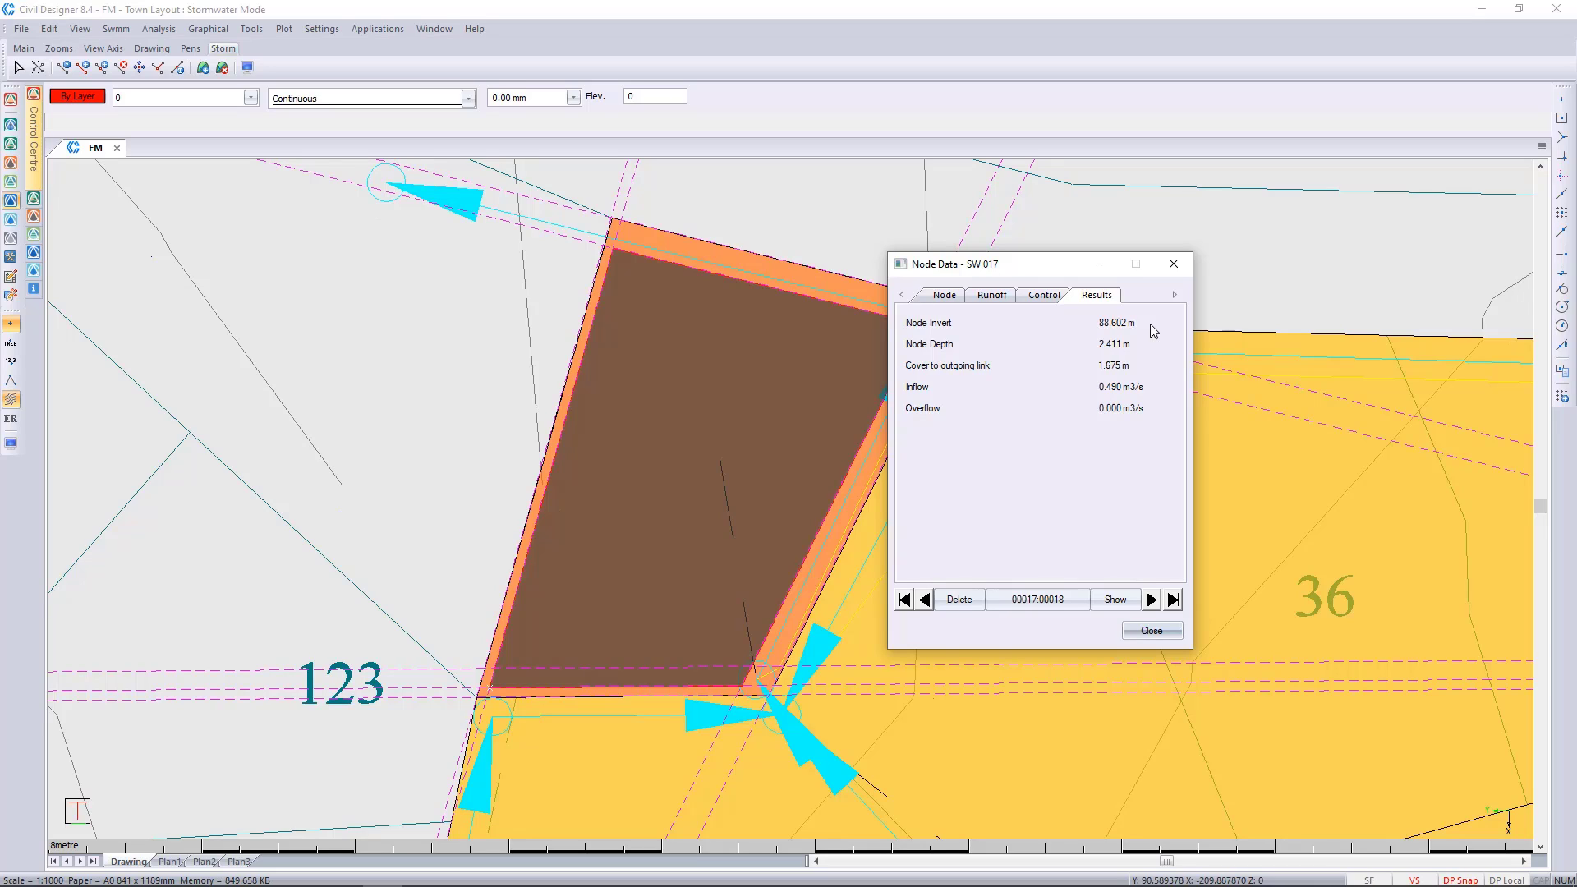
click(1175, 266)
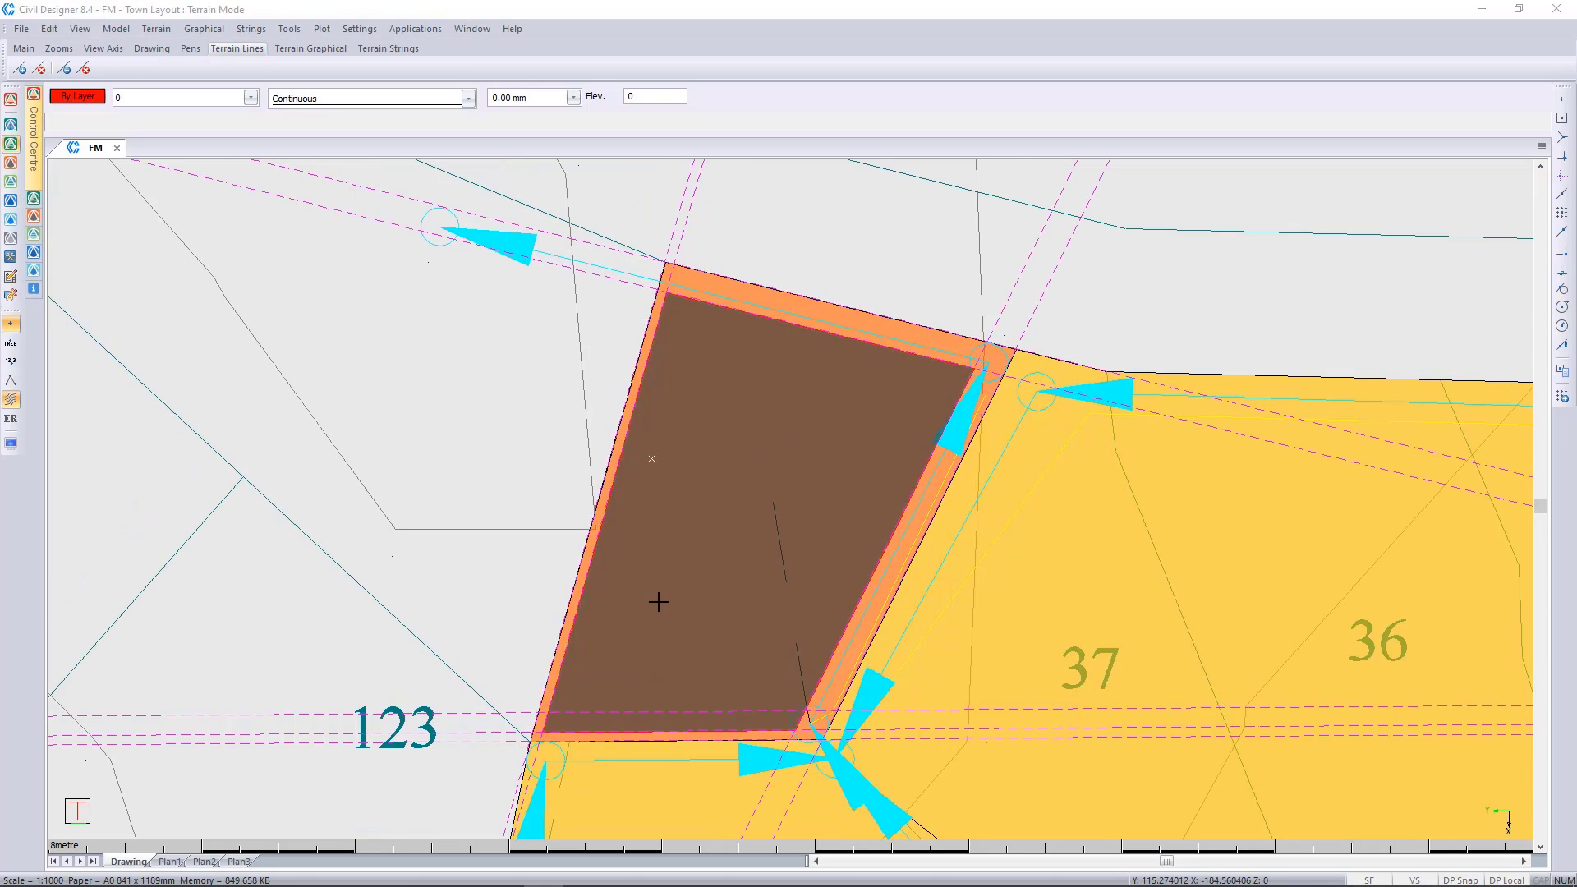
Switch to general drawing mode and delete all the construction geometry.
click(11, 100)
click(298, 31)
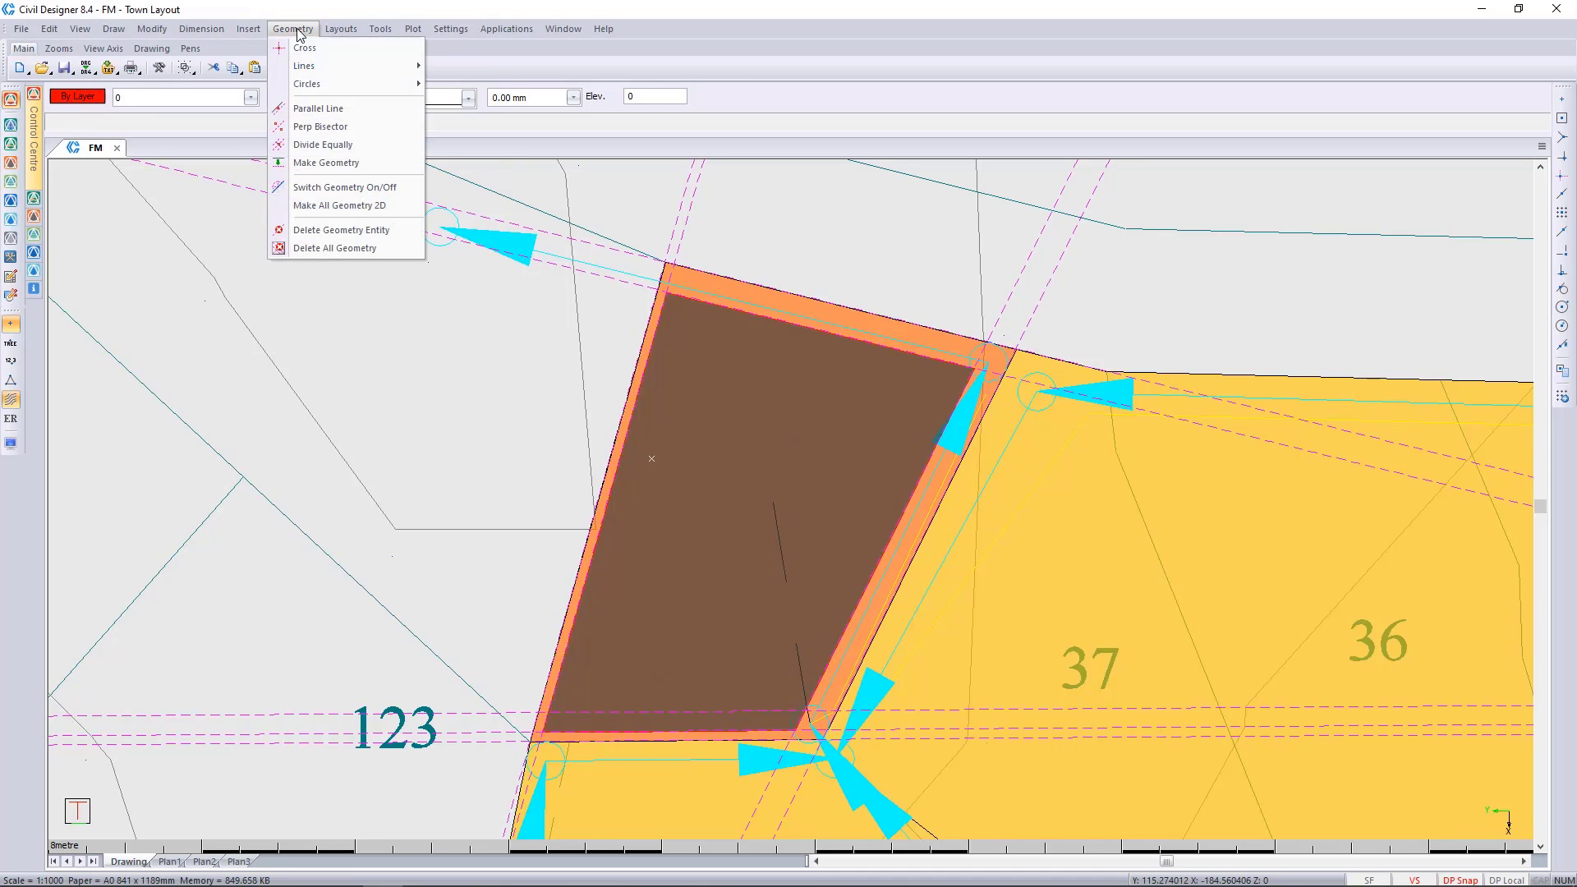
click(297, 31)
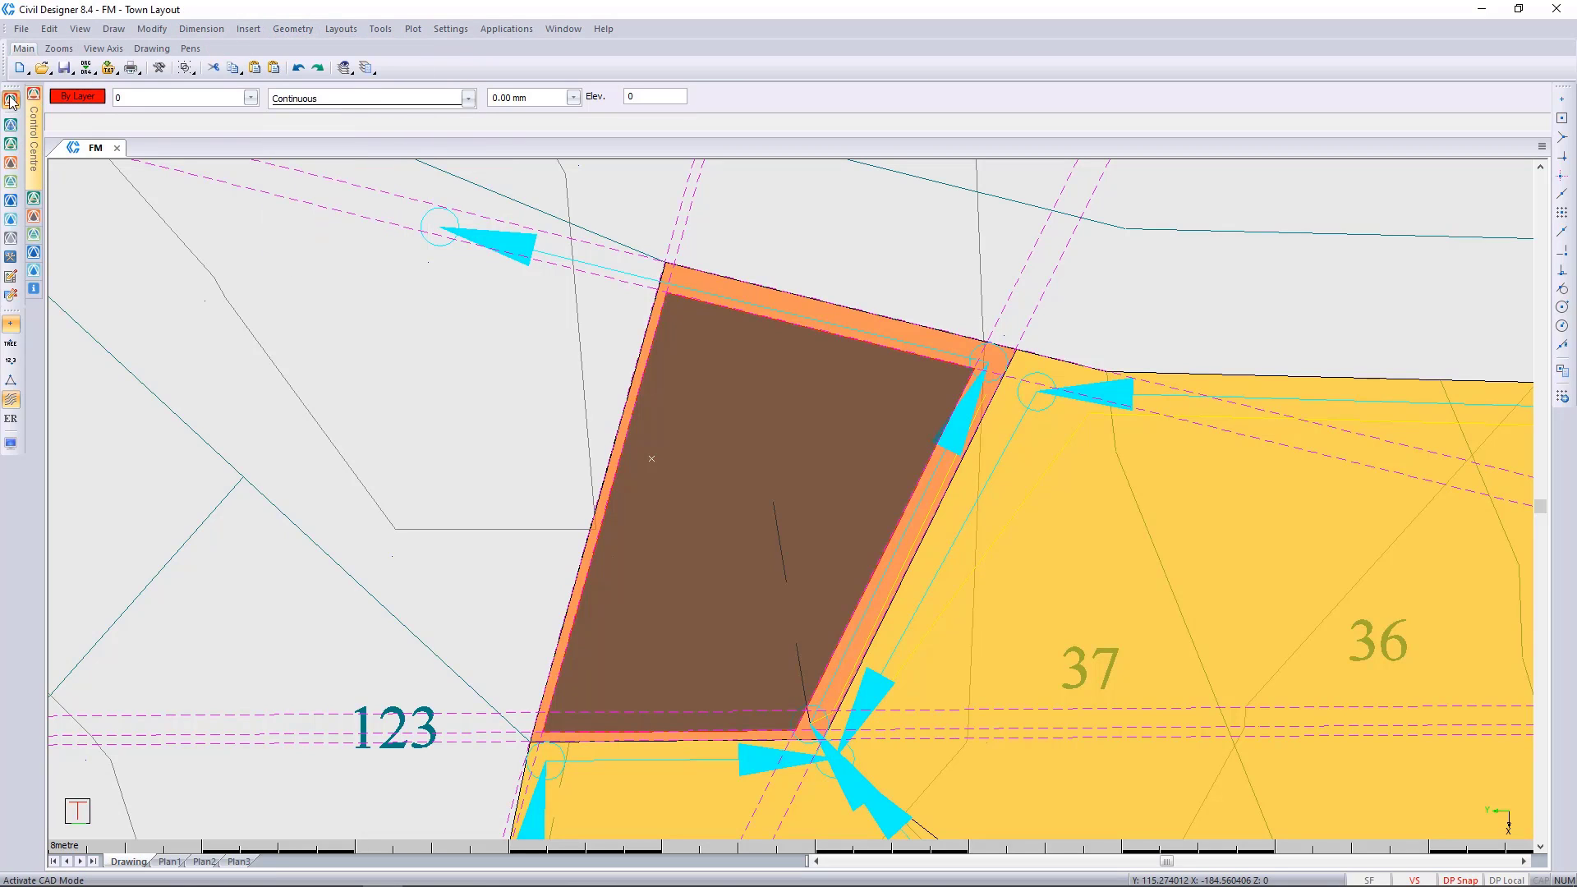
click(293, 29)
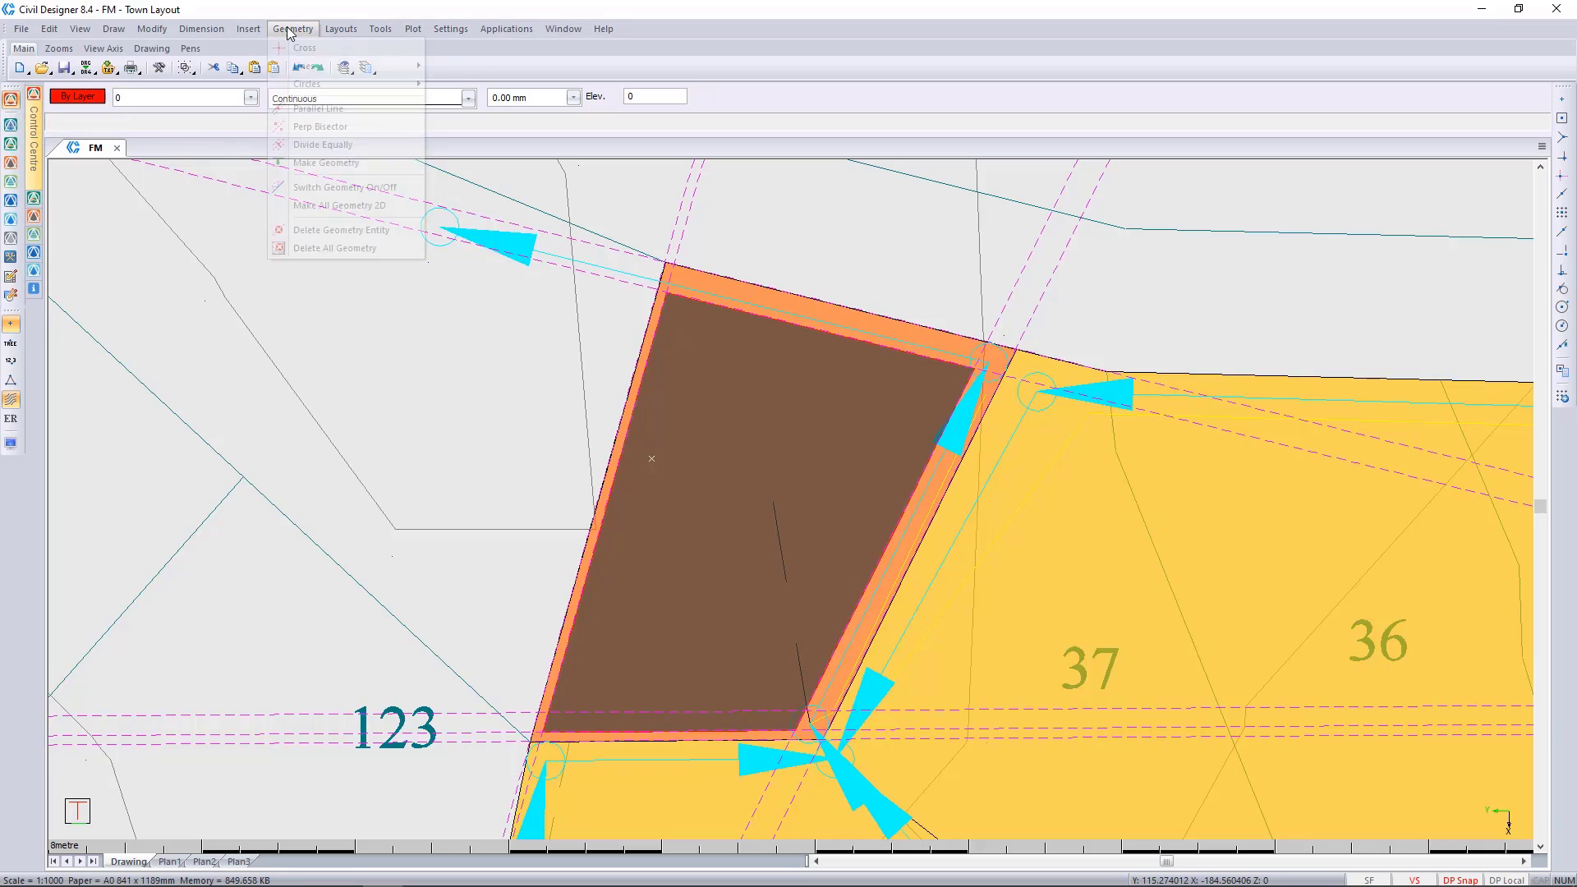
click(358, 248)
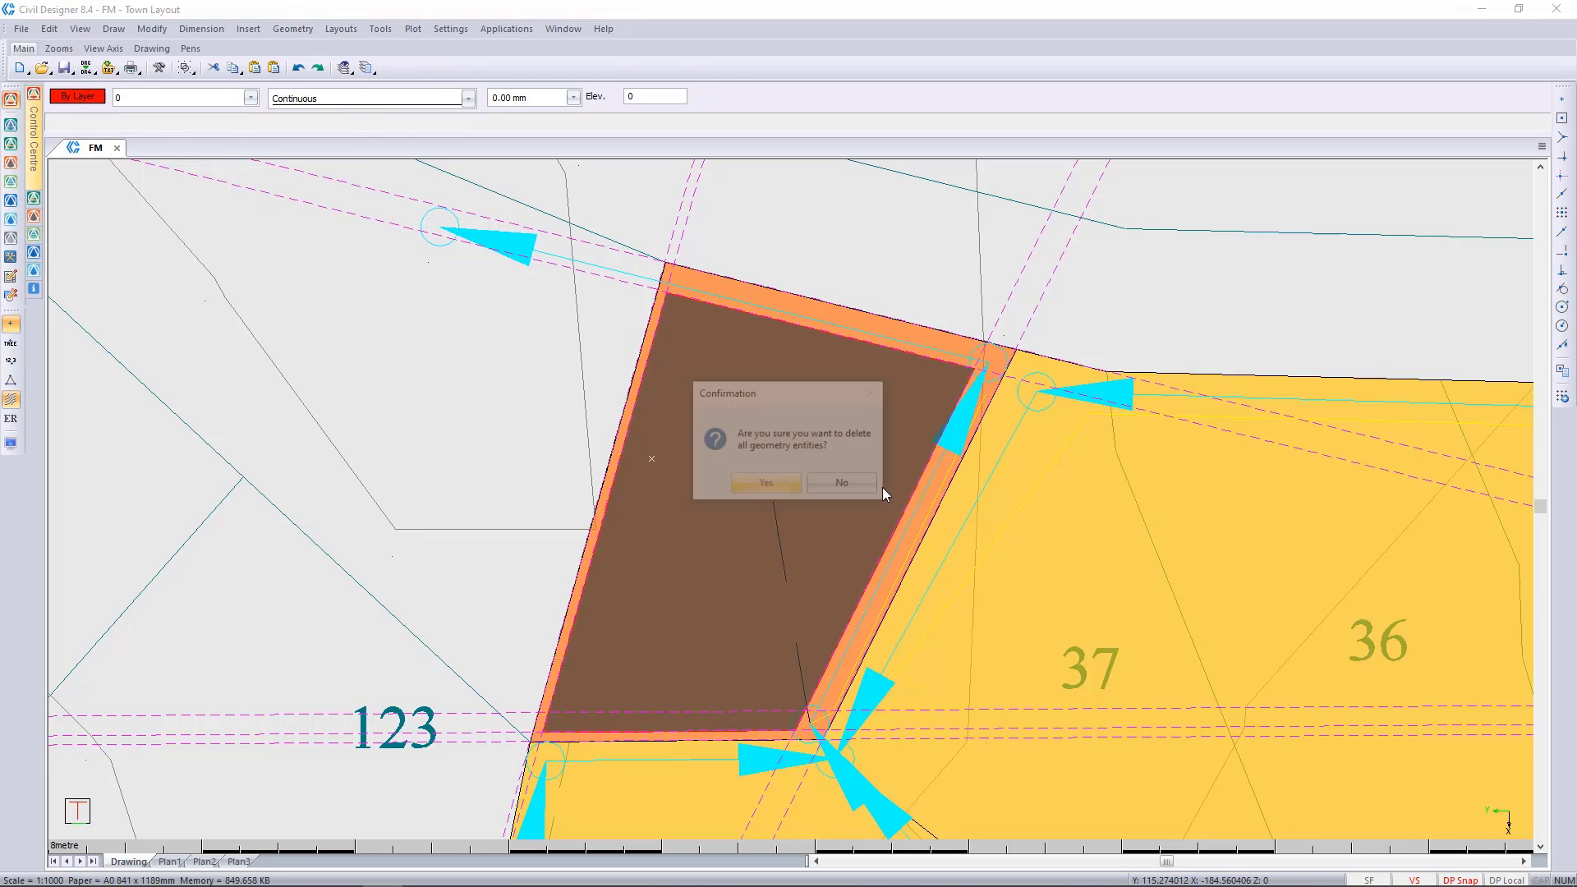
click(776, 485)
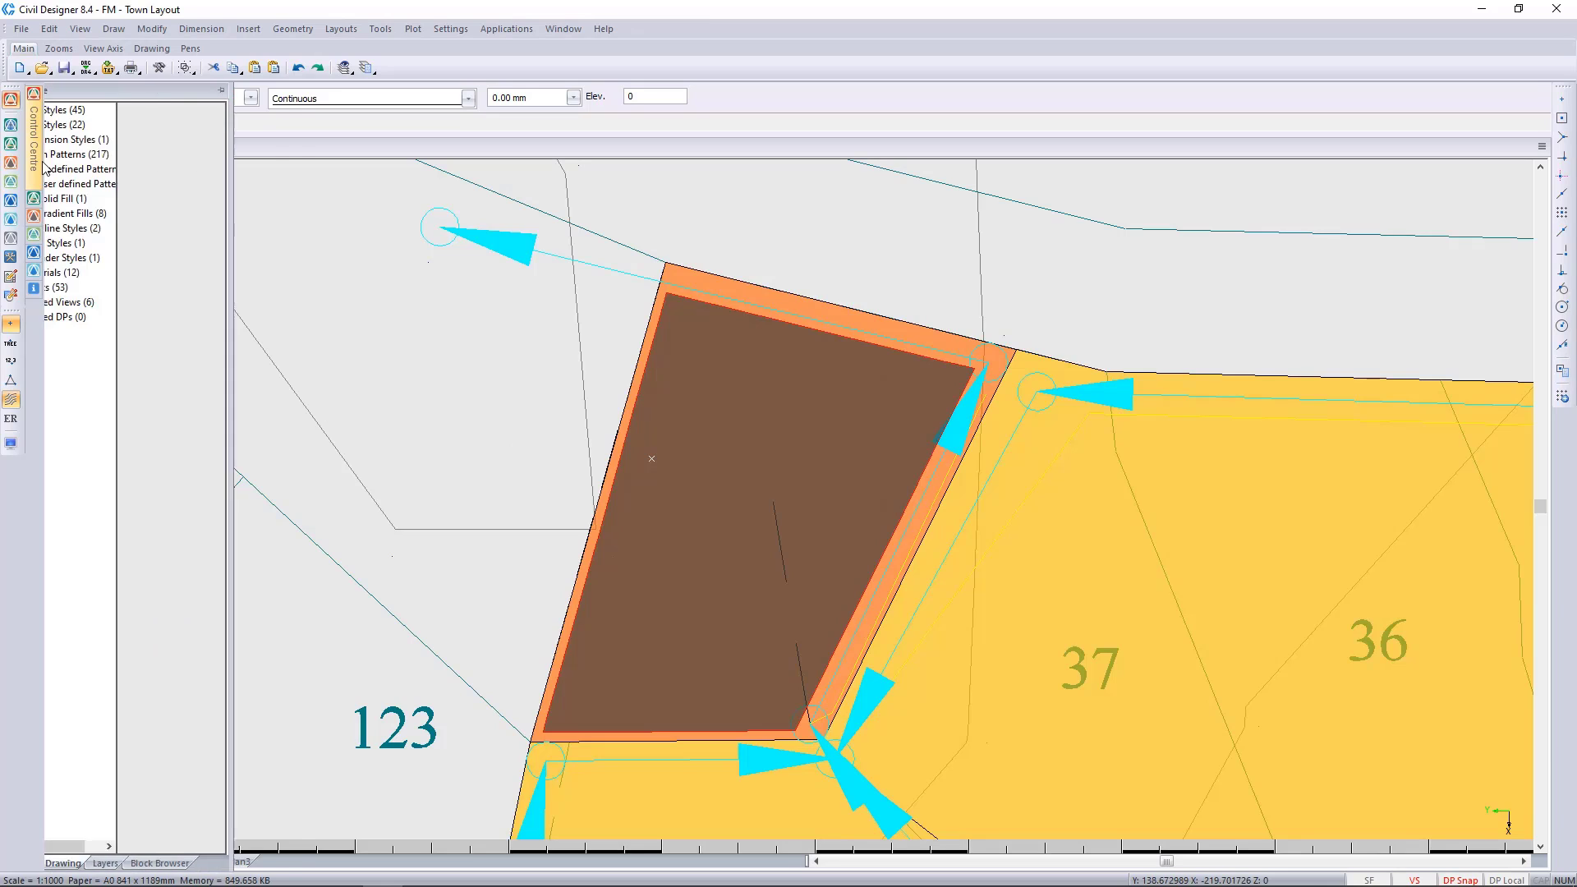
In Terrain mode, create child string R_Pond on the inner side of the Pond string by Grade, Elevation, with grade 1:2 and elevation 88.60.
click(9, 146)
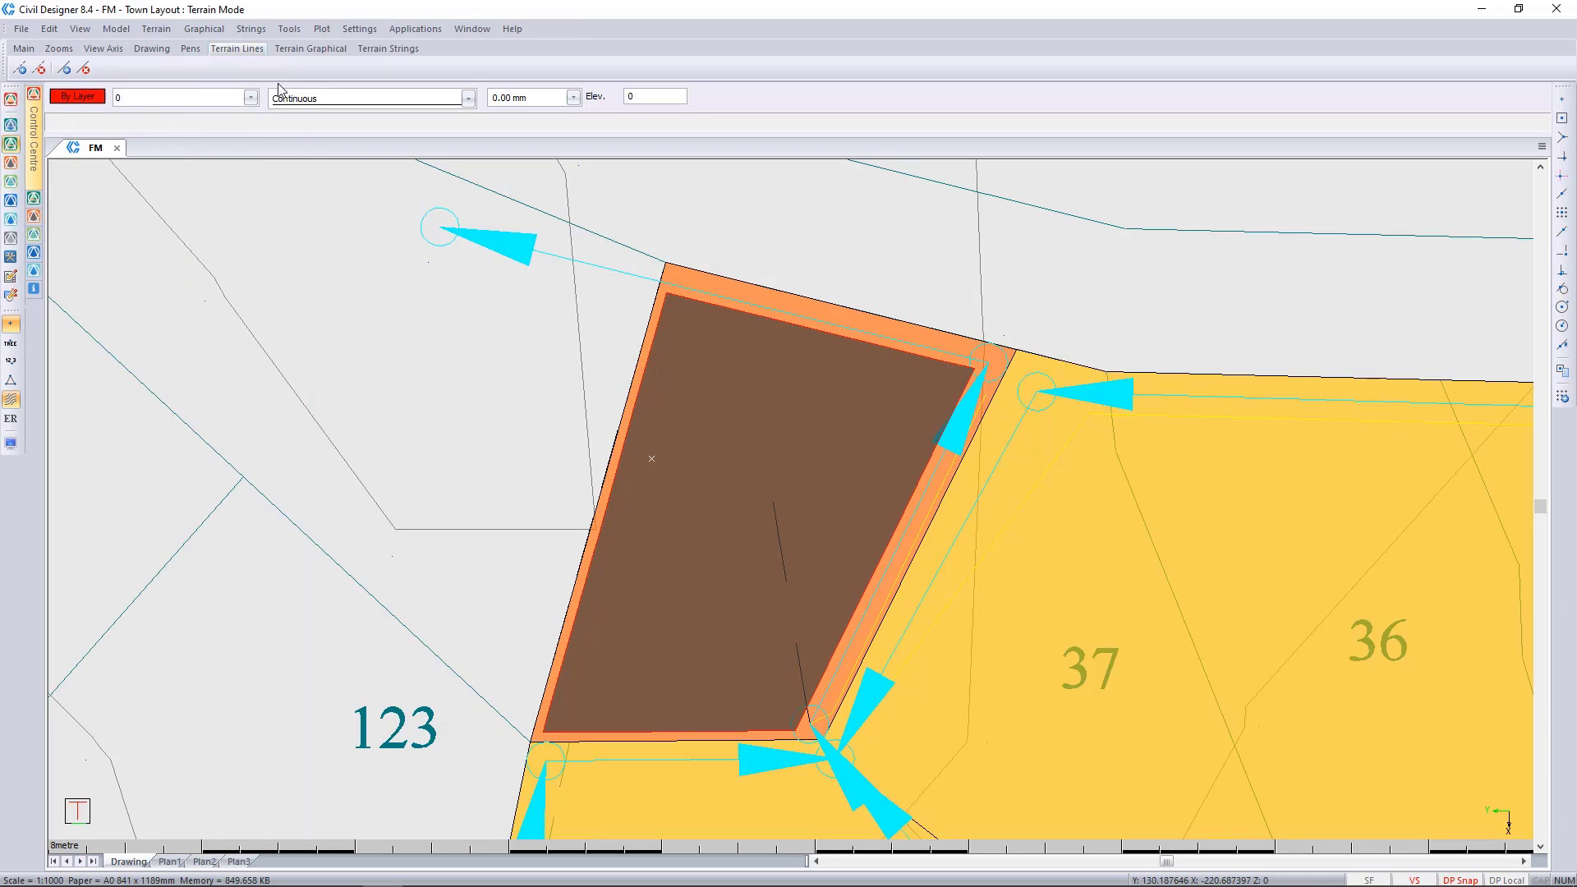
click(250, 29)
mouse_move(311, 110)
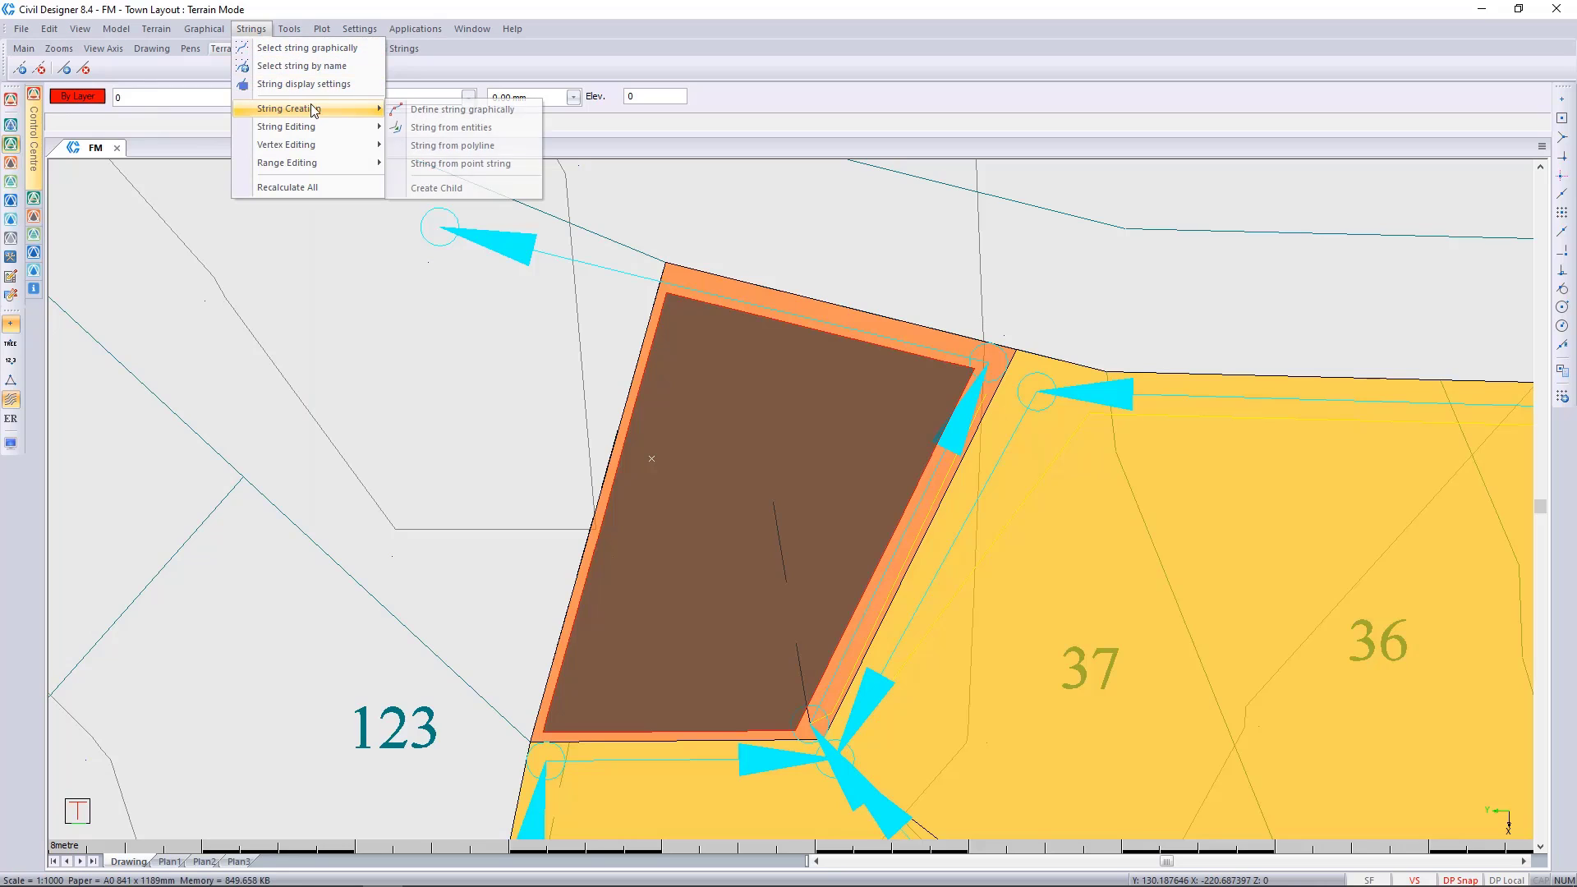
click(513, 190)
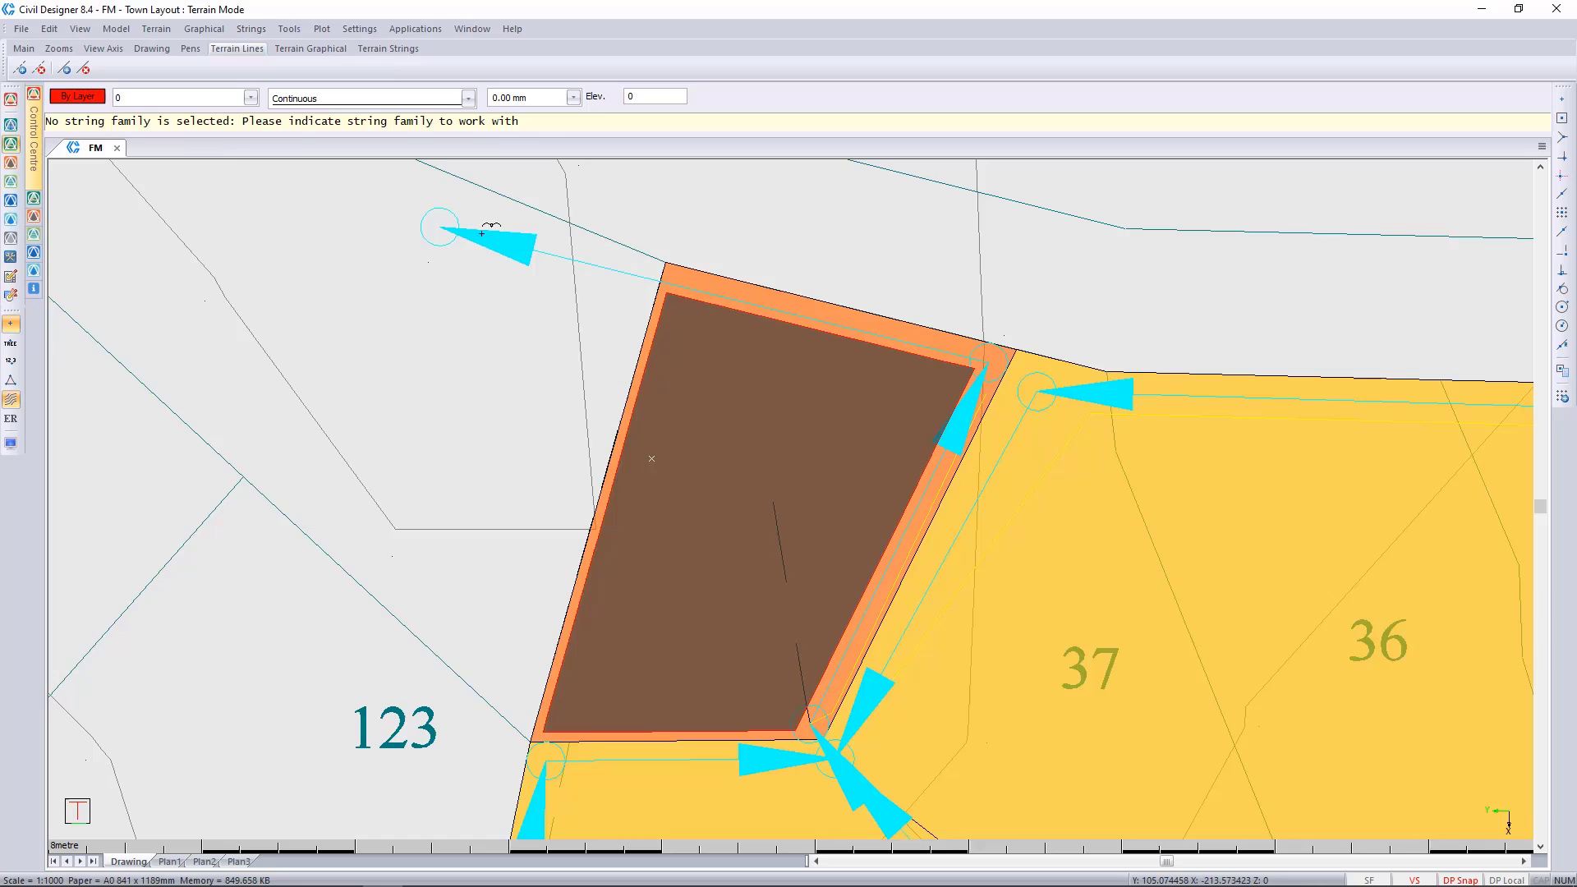
click(824, 338)
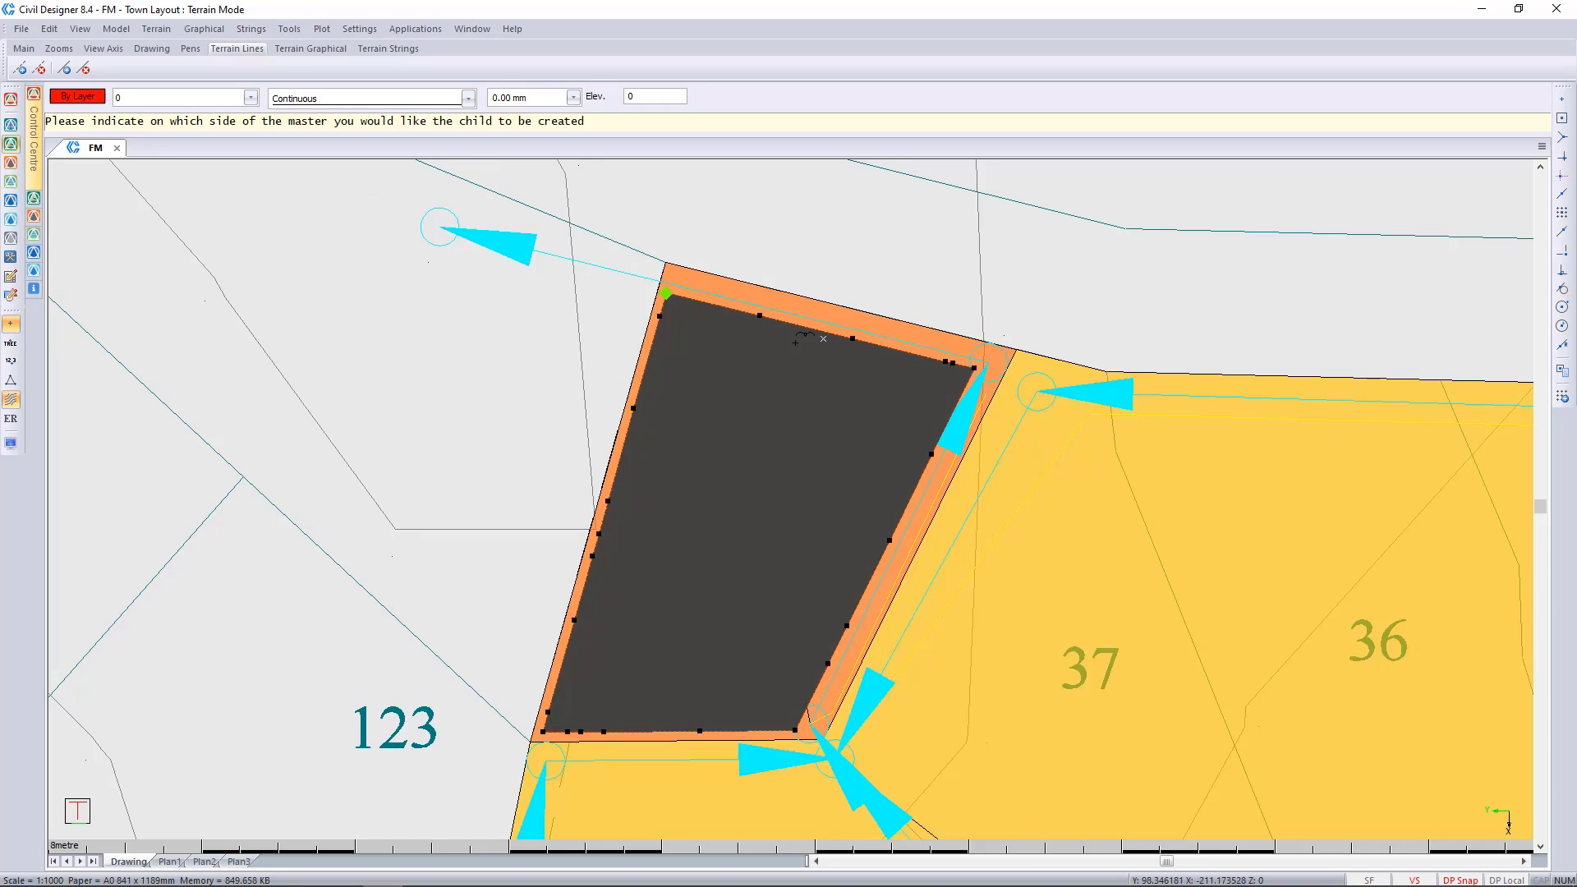
click(677, 385)
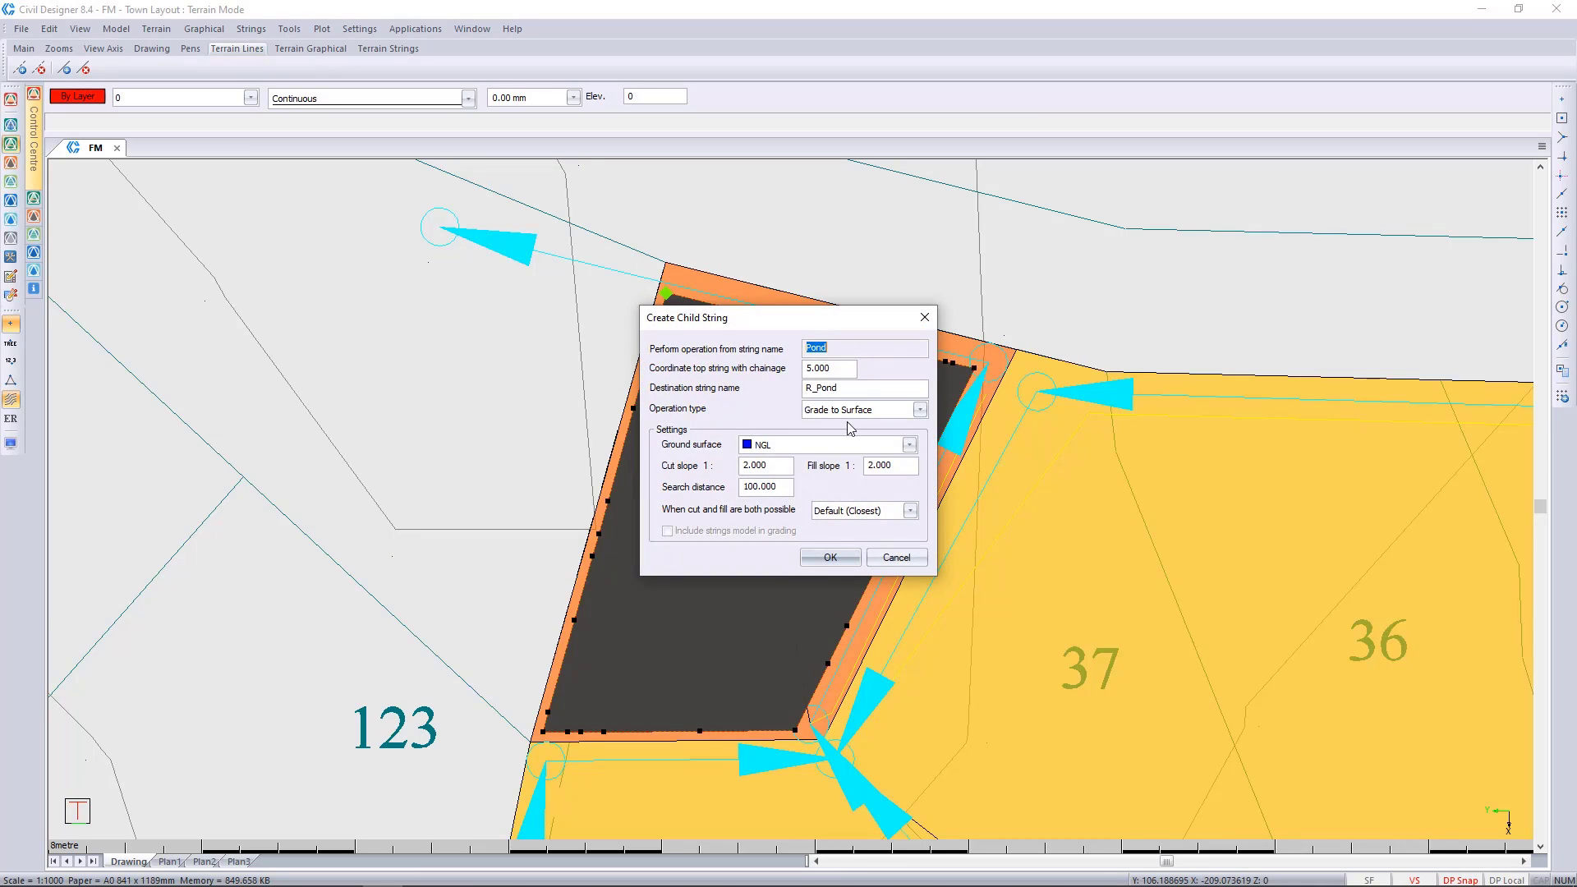
click(921, 411)
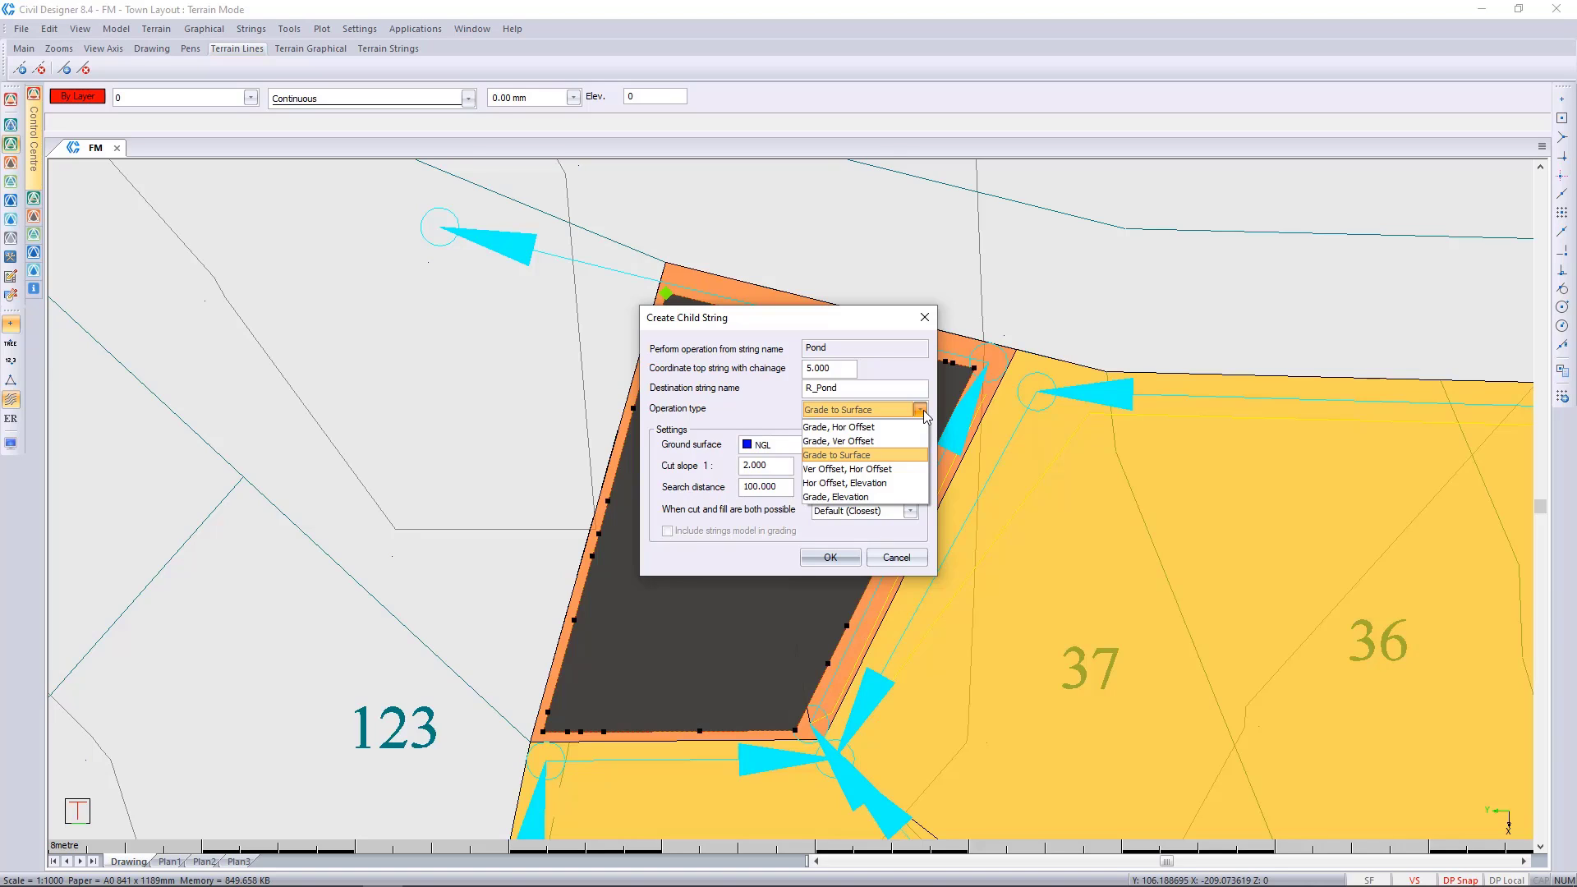
click(895, 498)
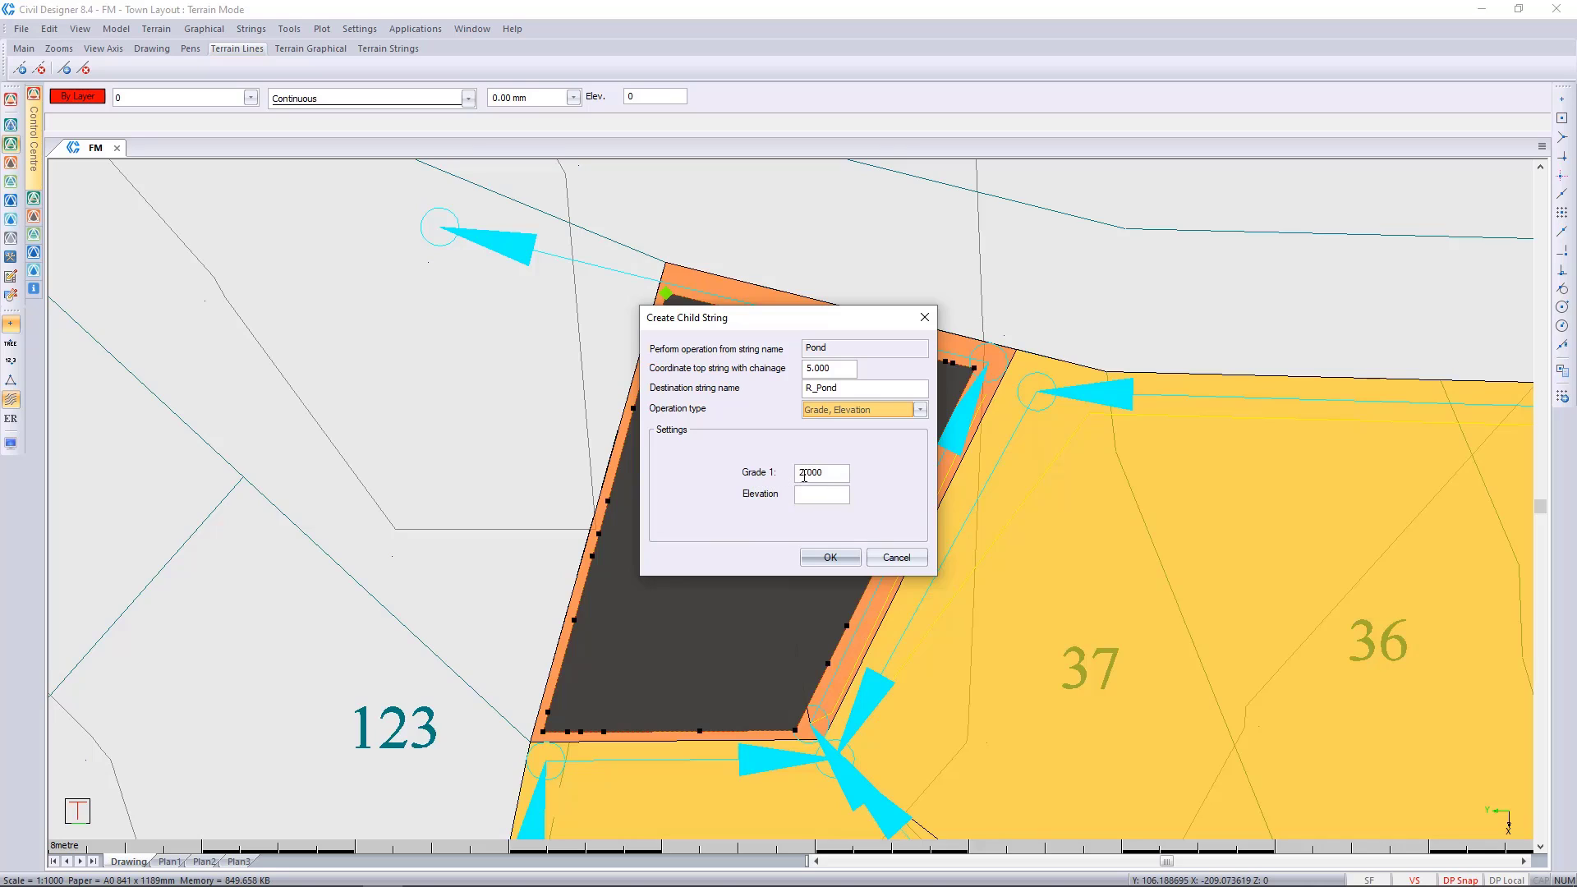
click(819, 497)
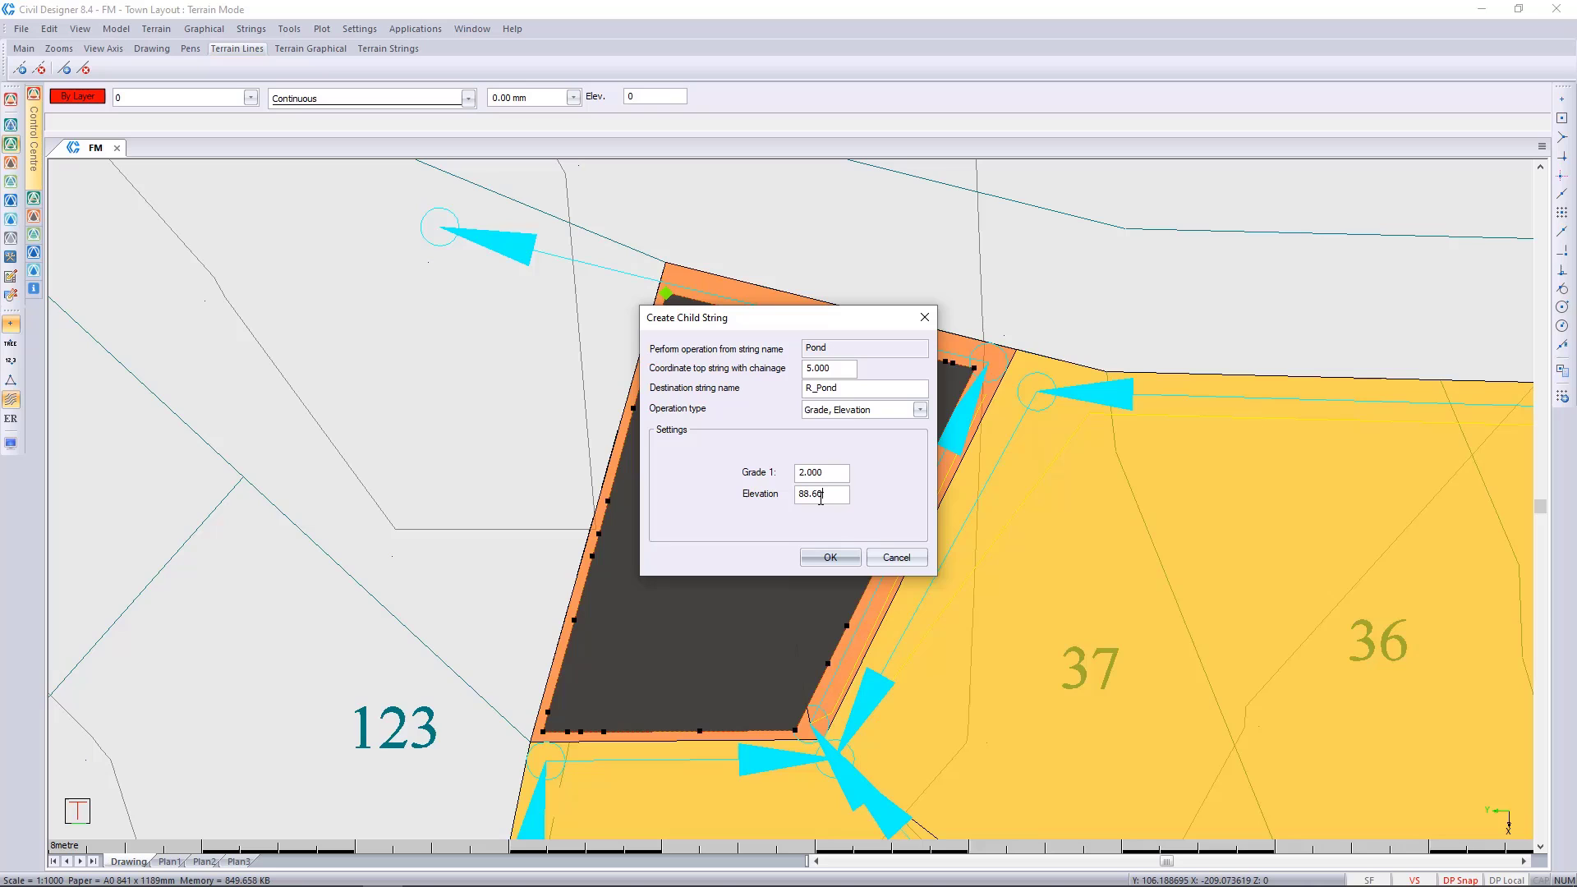
click(831, 557)
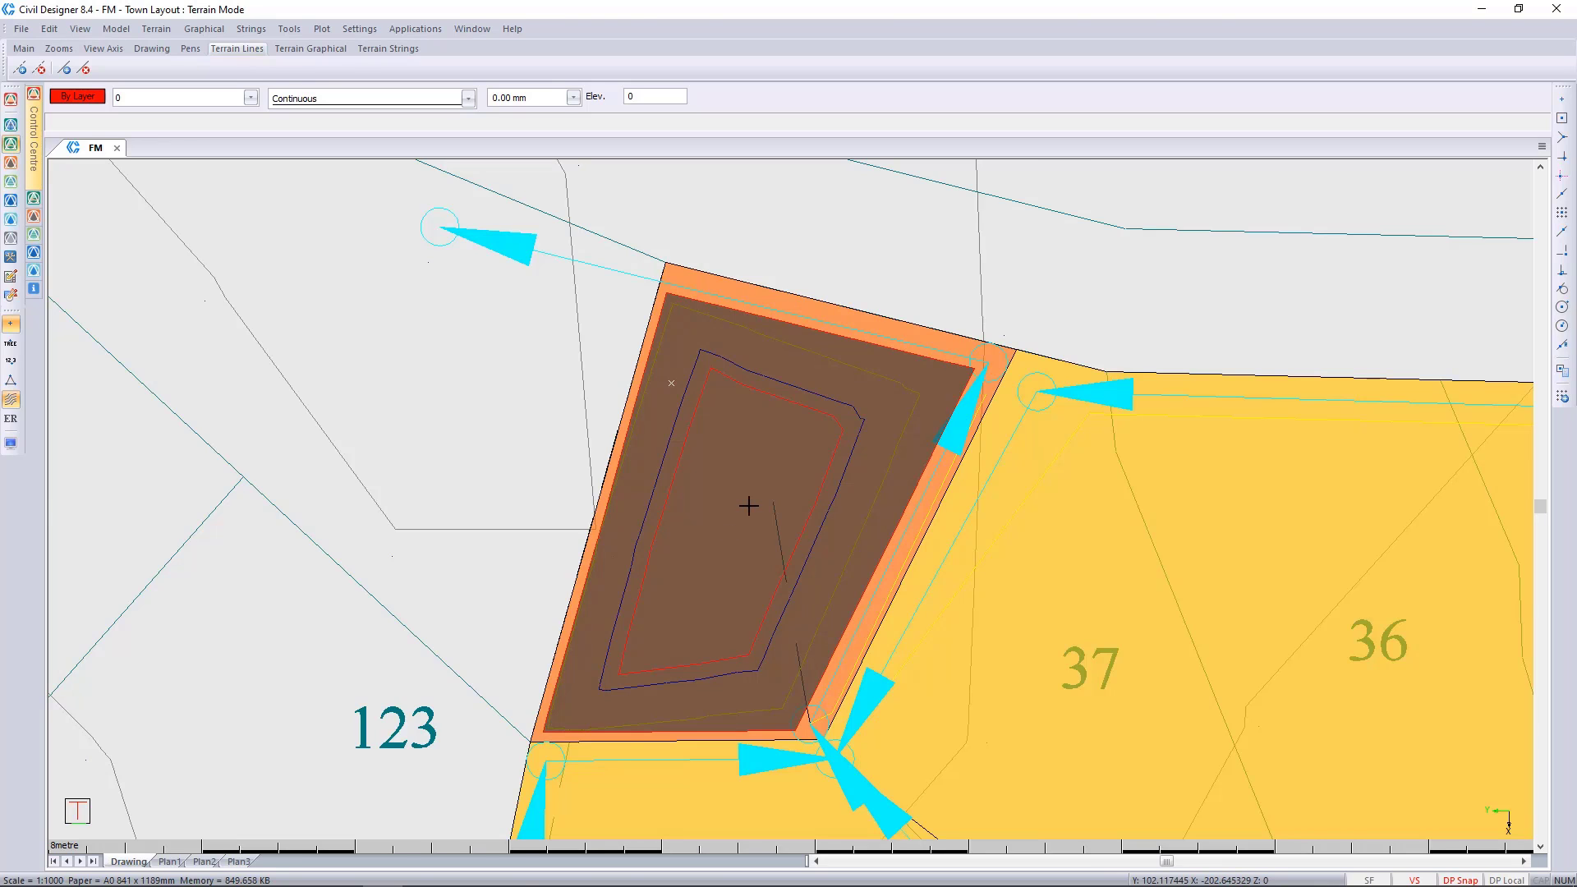
Render the drawing in 3D and examine the pond from below and the side against the surrounding stormwater pipes and manholes.
key(Escape)
right_click(806, 485)
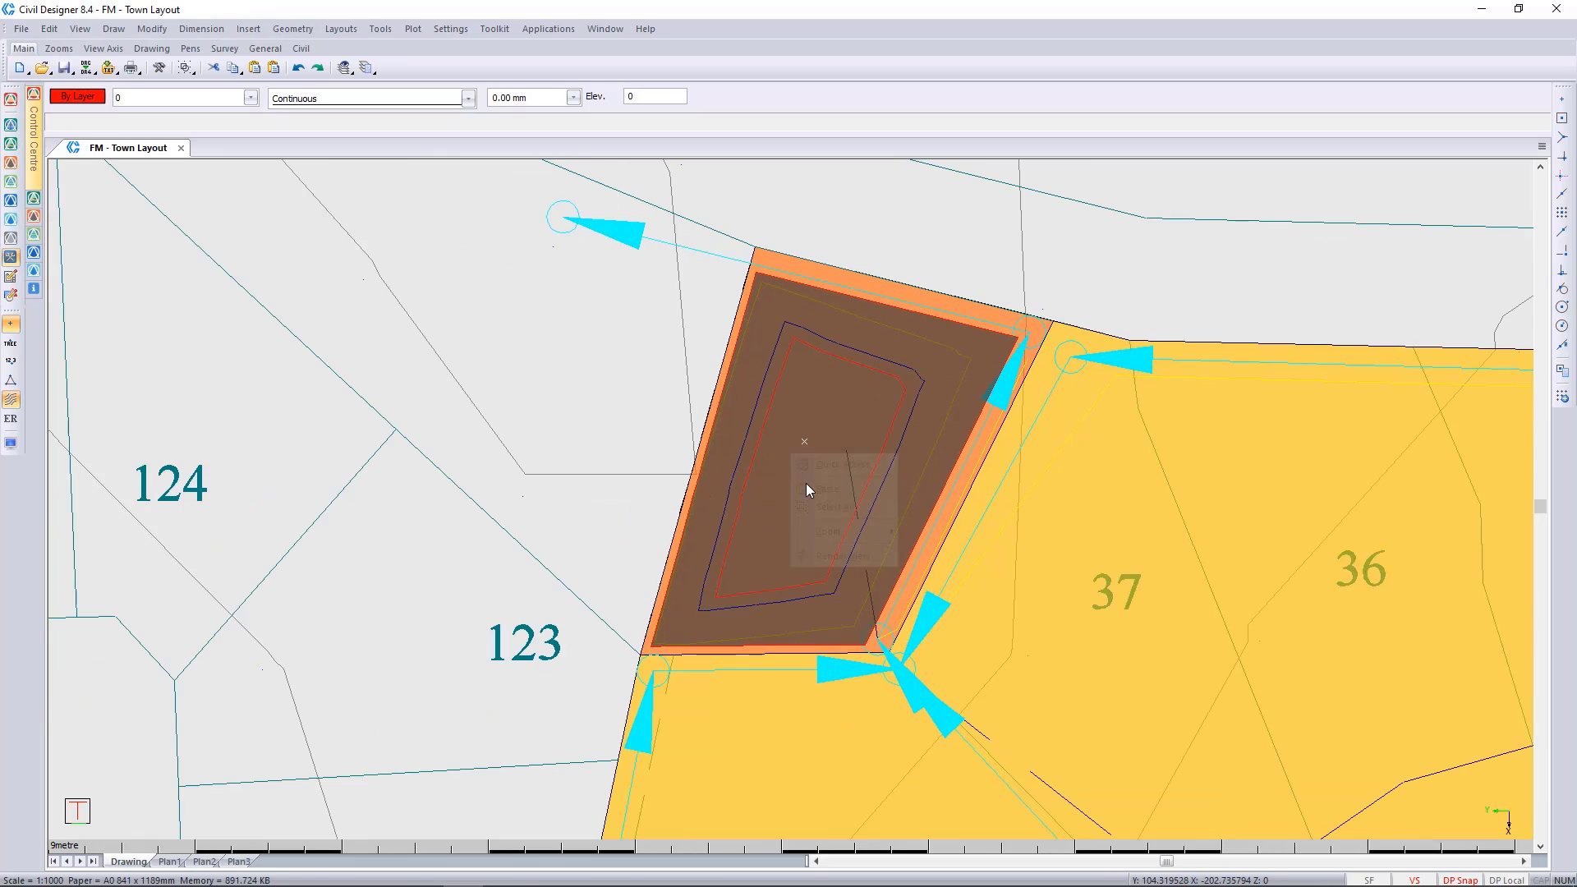
click(845, 556)
drag(707, 387, 448, 497)
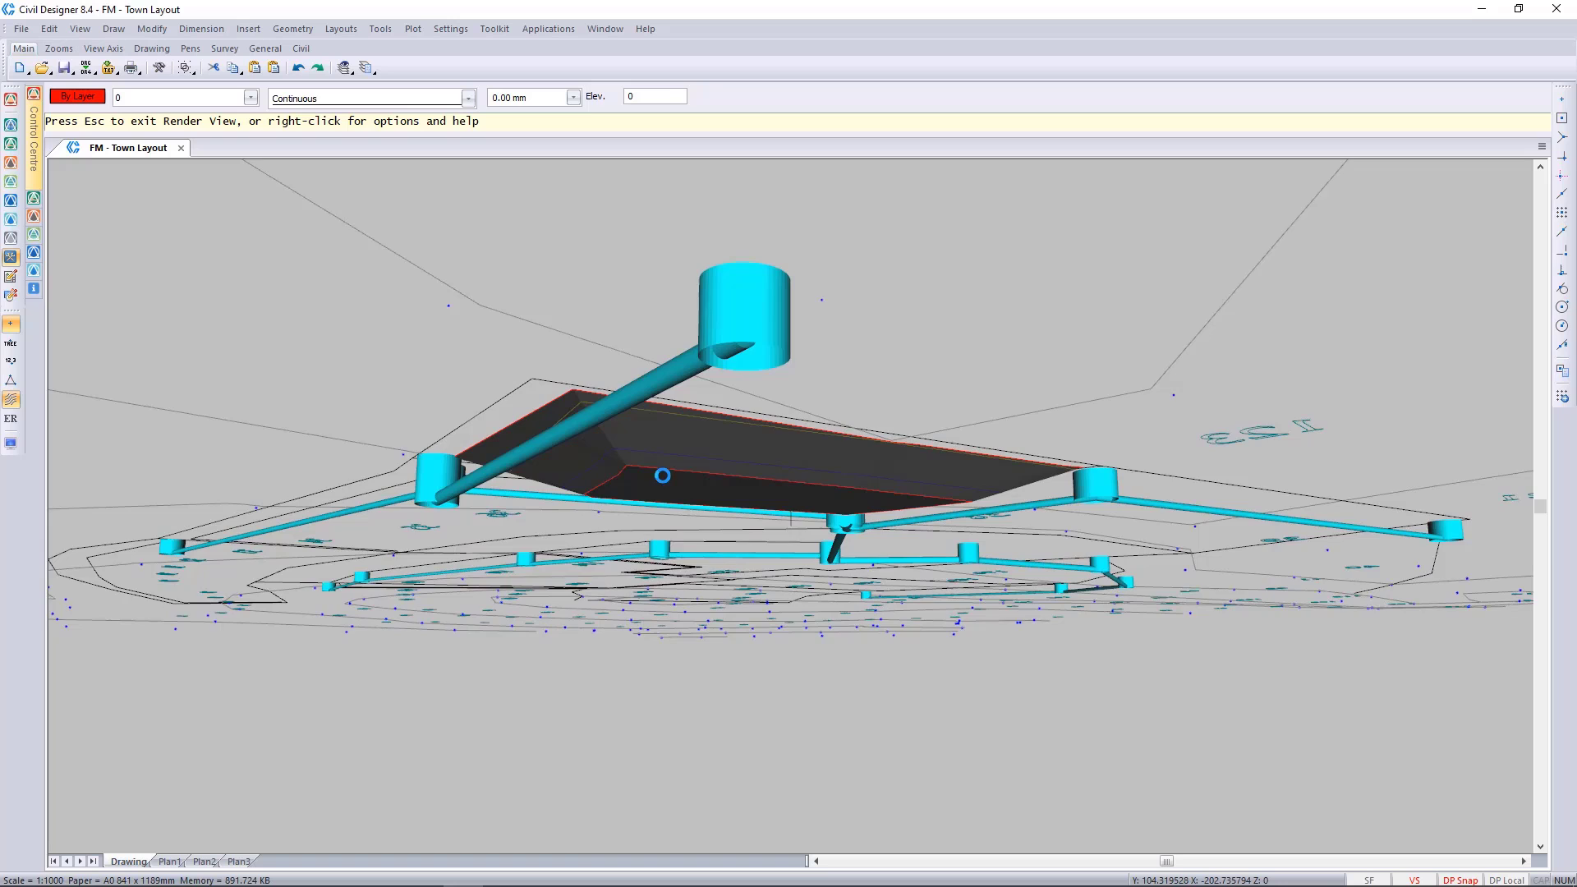
drag(662, 476, 715, 584)
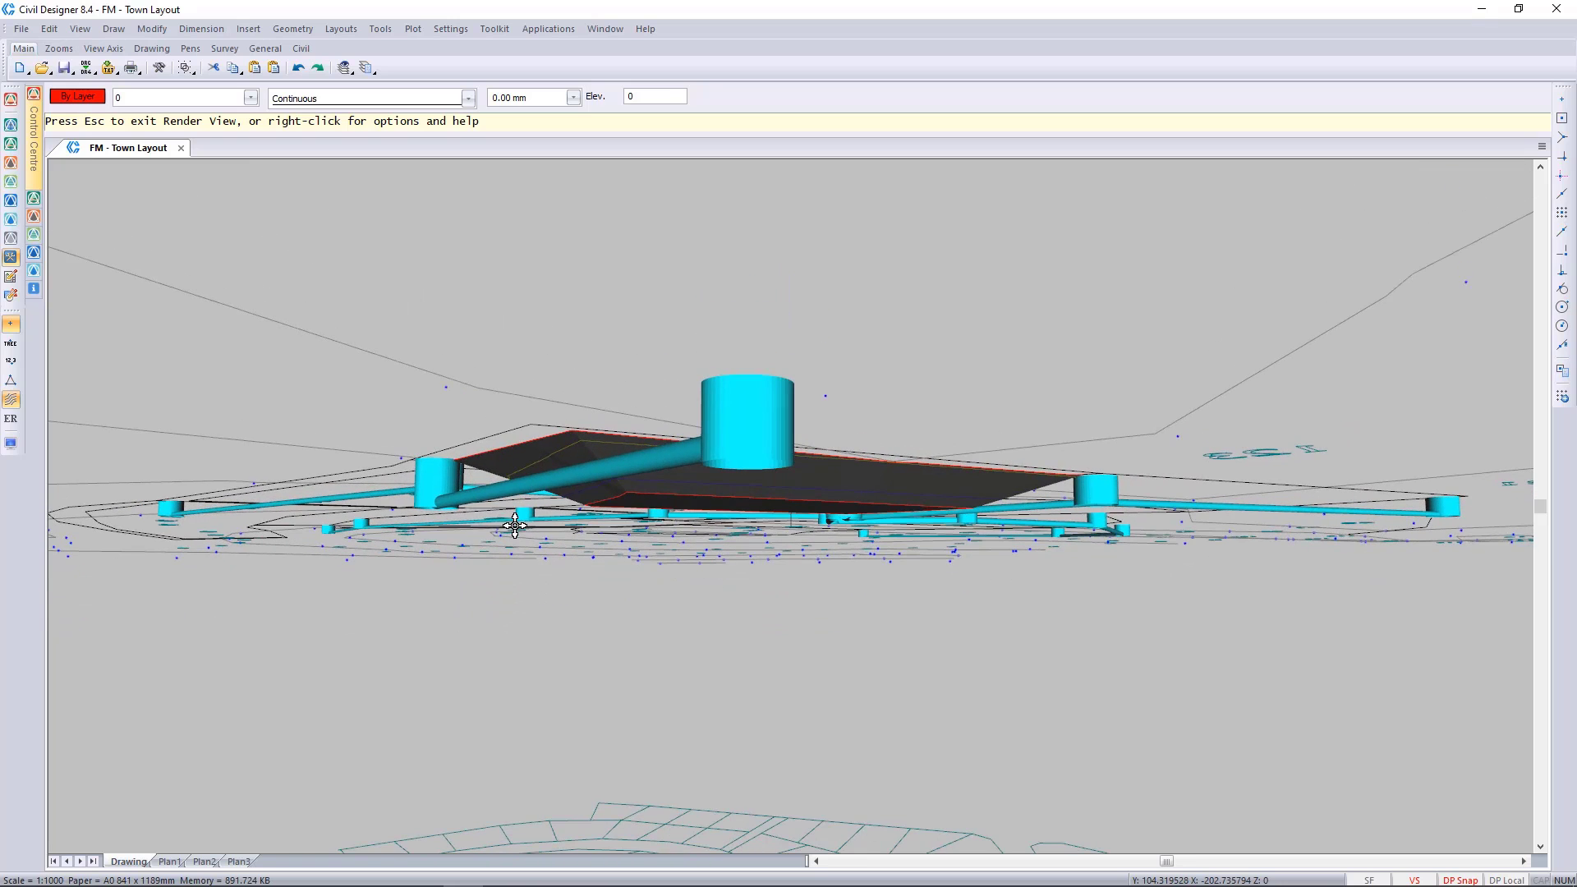
key(Escape)
click(762, 491)
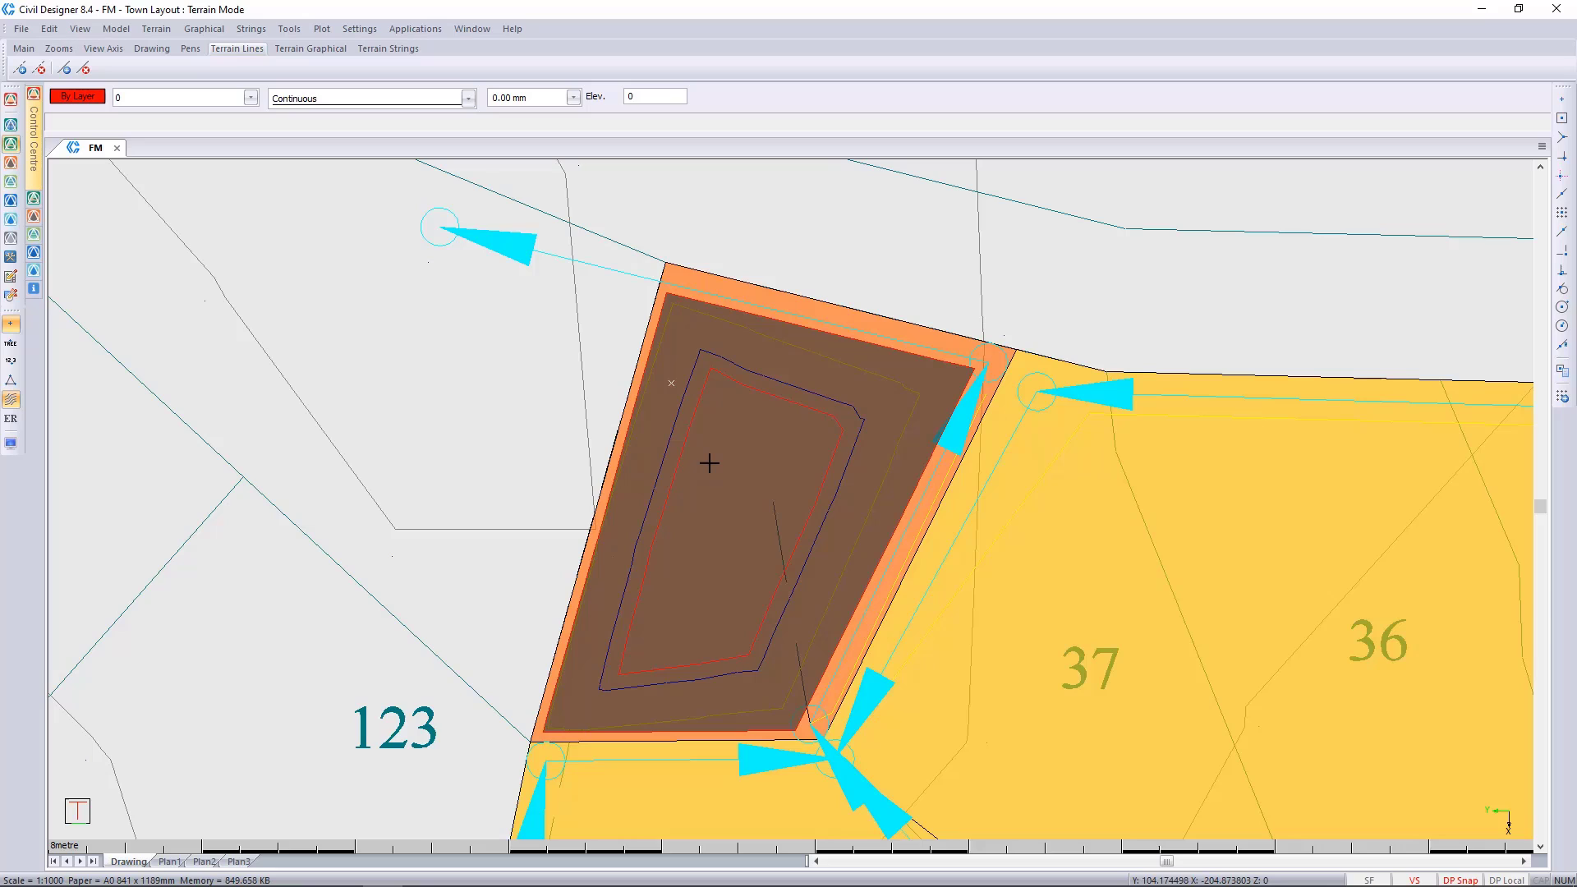
Translate the Pond string and its child strings to the DTM as feature lines, with Surface 2 as the destination surface.
click(258, 31)
mouse_move(369, 127)
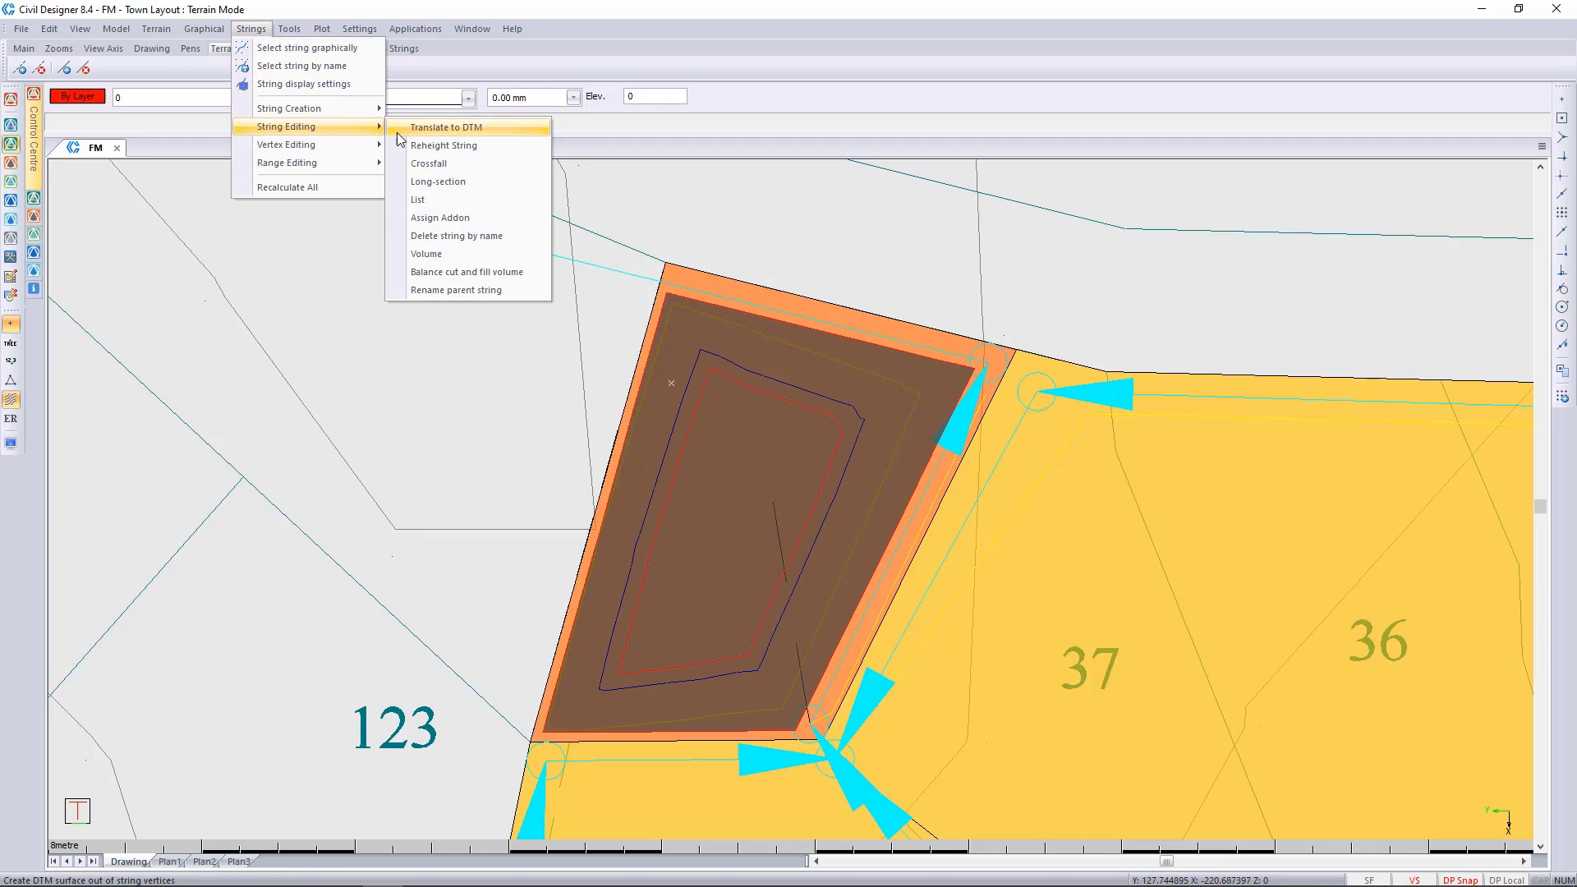
click(510, 132)
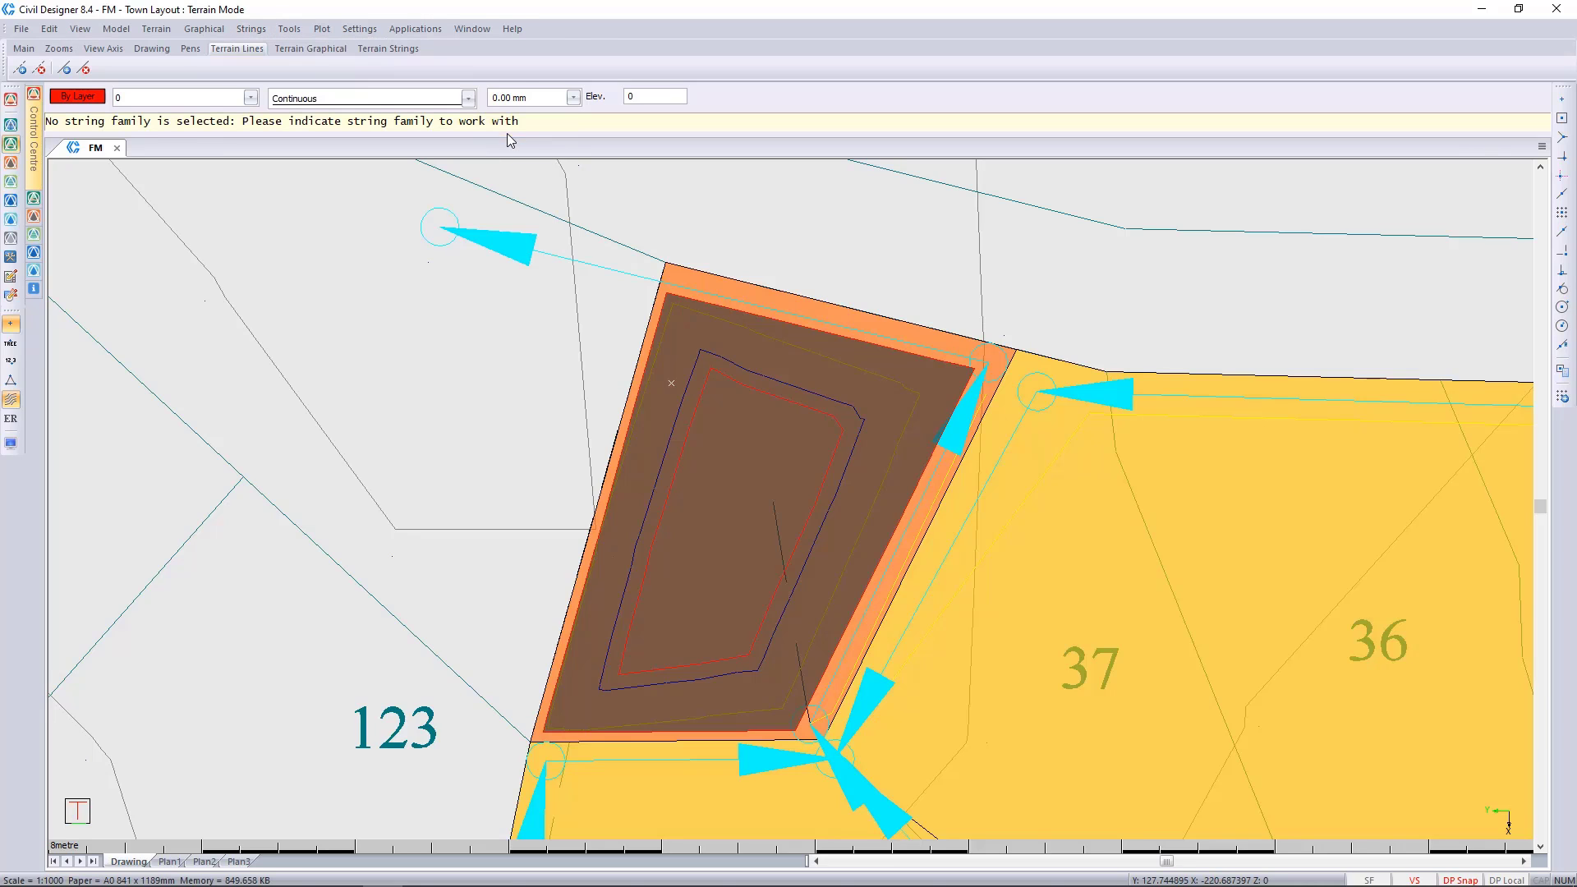
click(858, 341)
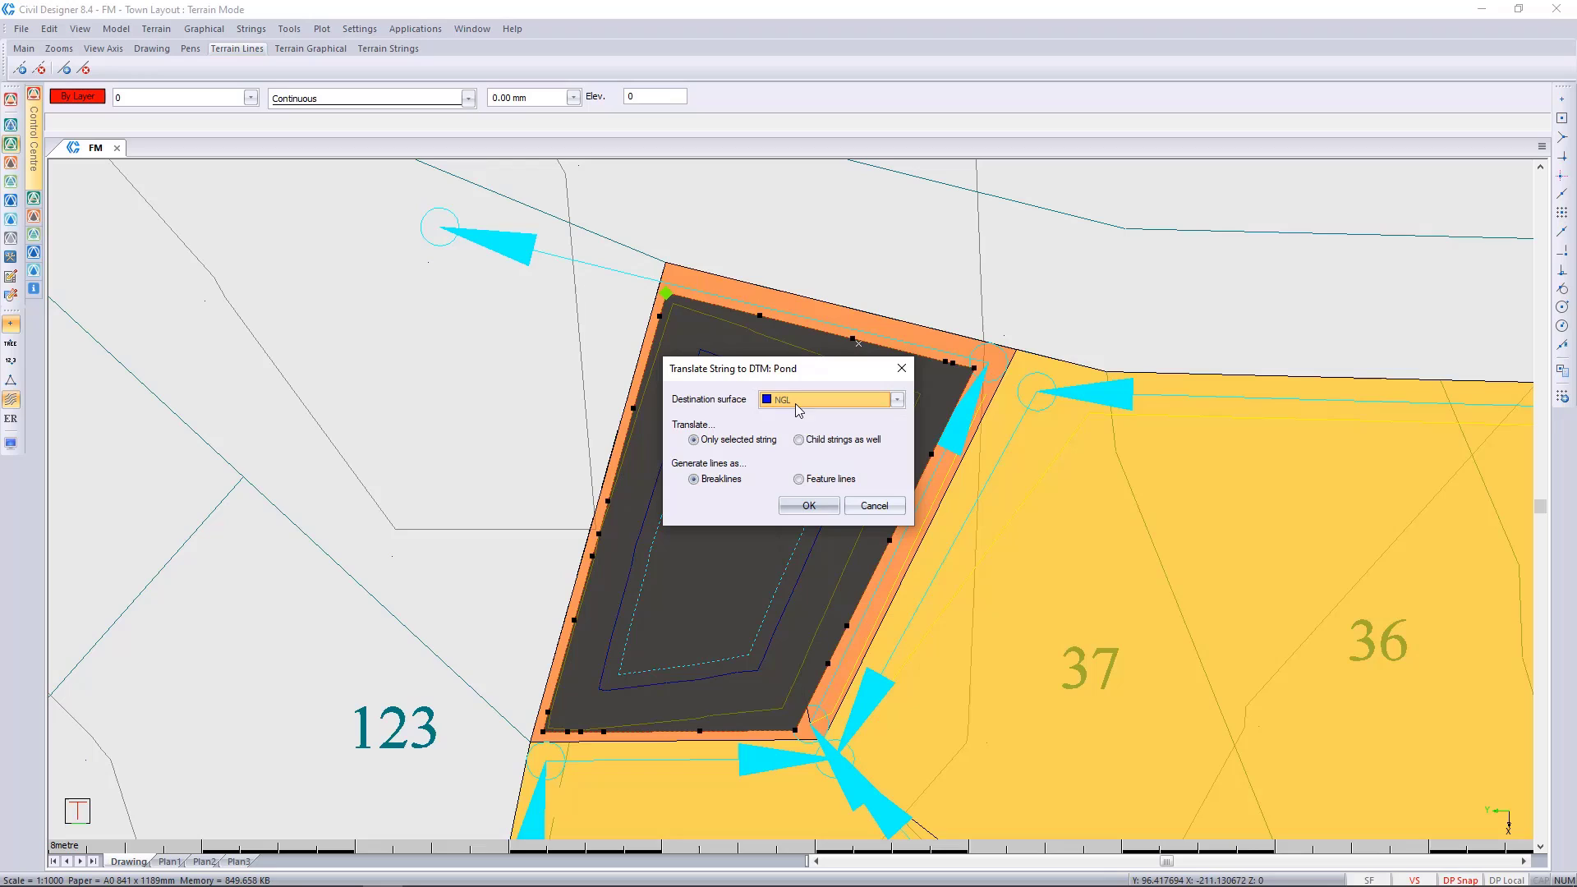
click(813, 442)
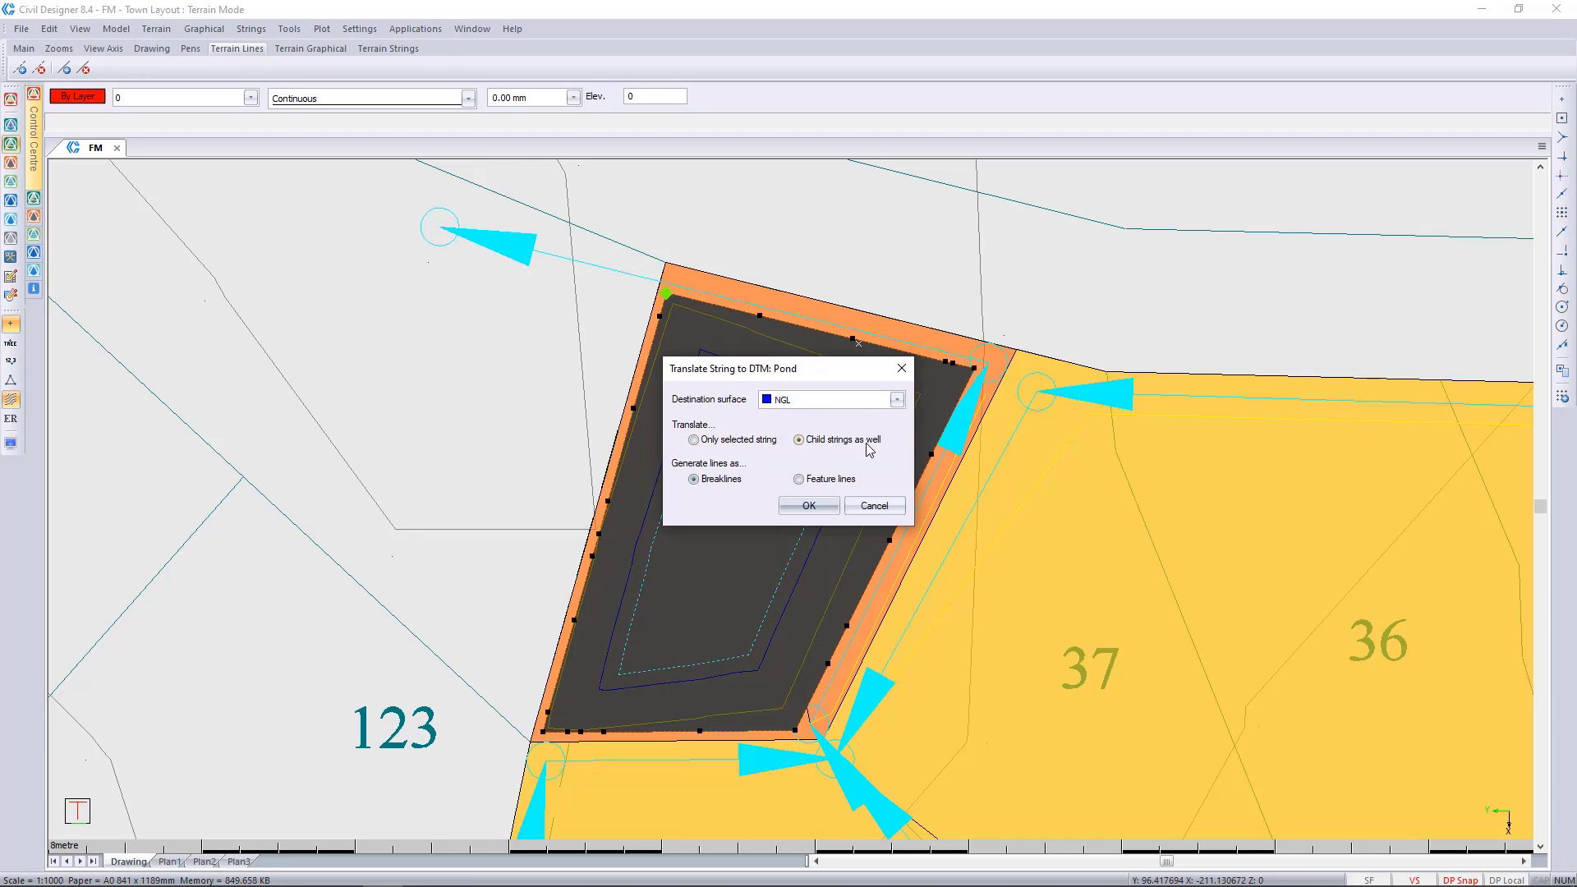
click(819, 400)
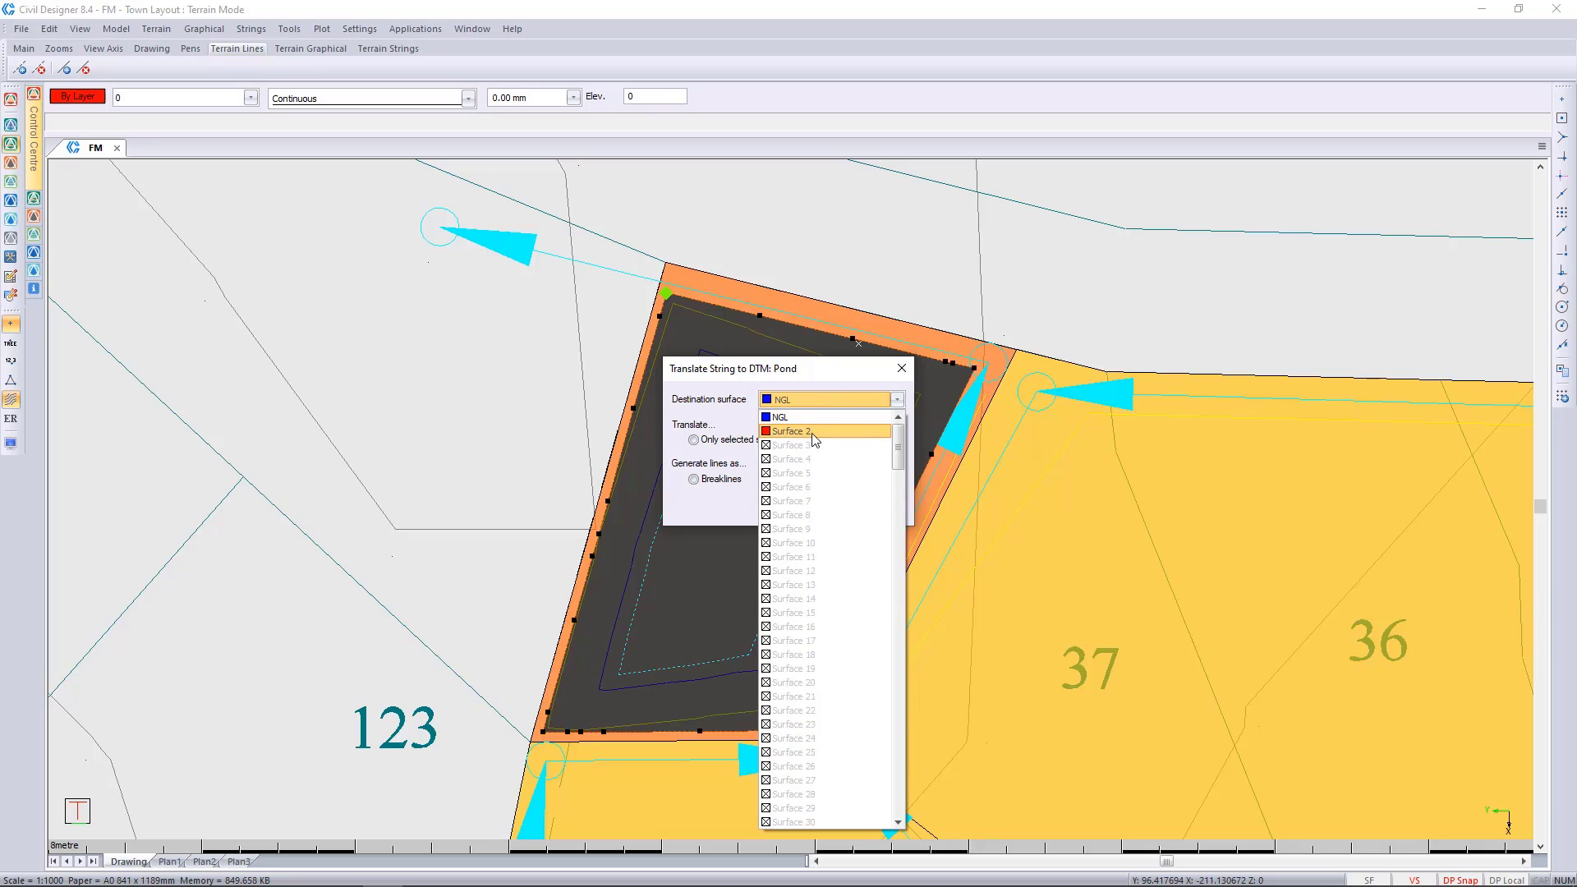
click(809, 434)
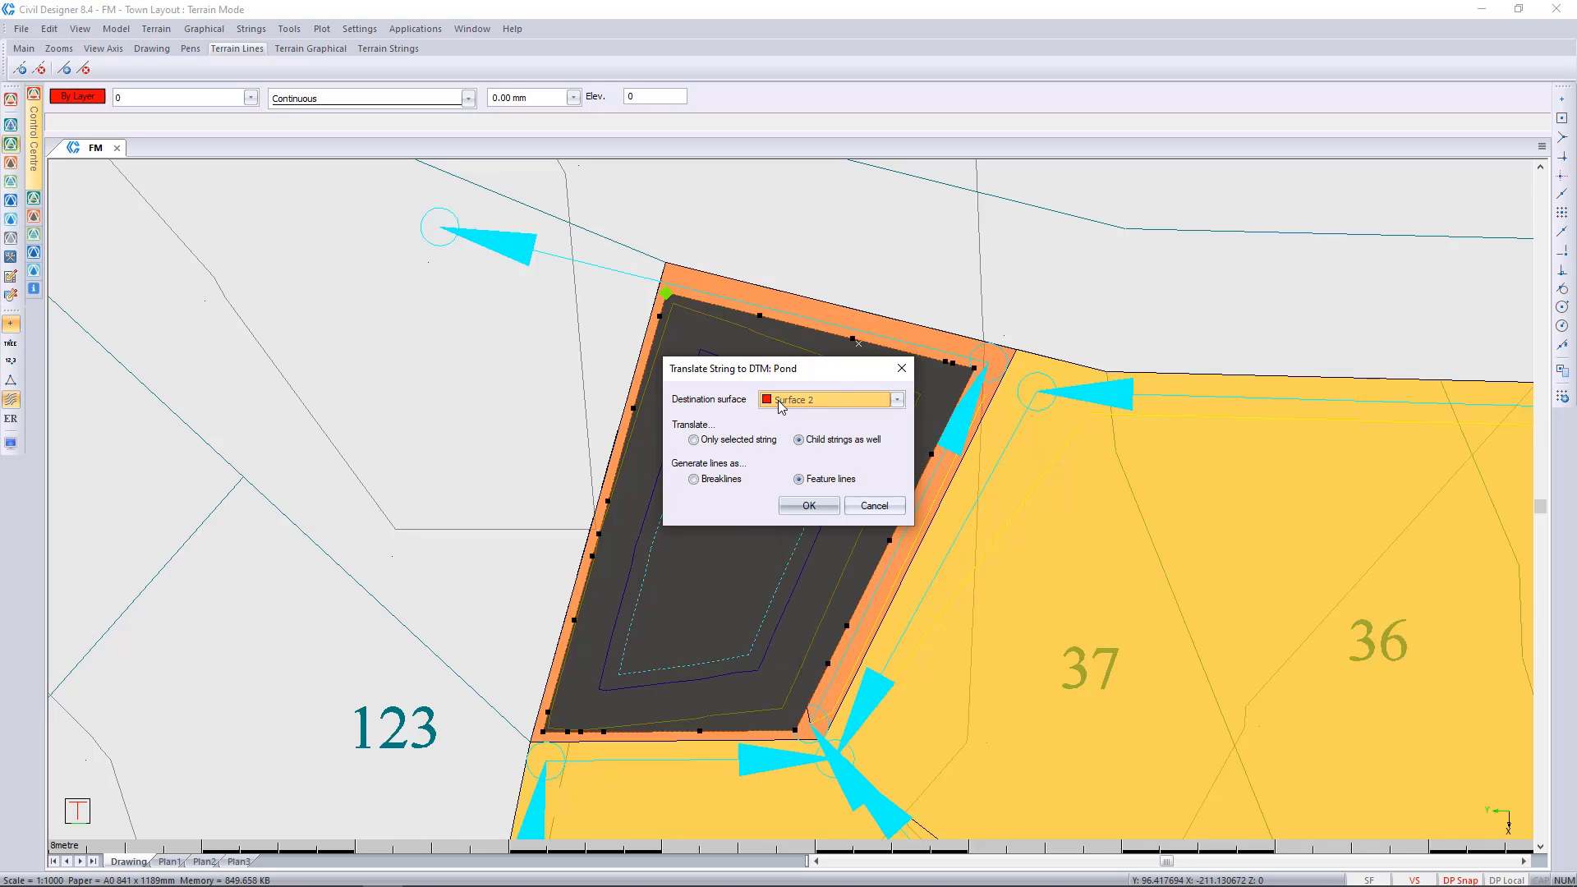
click(828, 507)
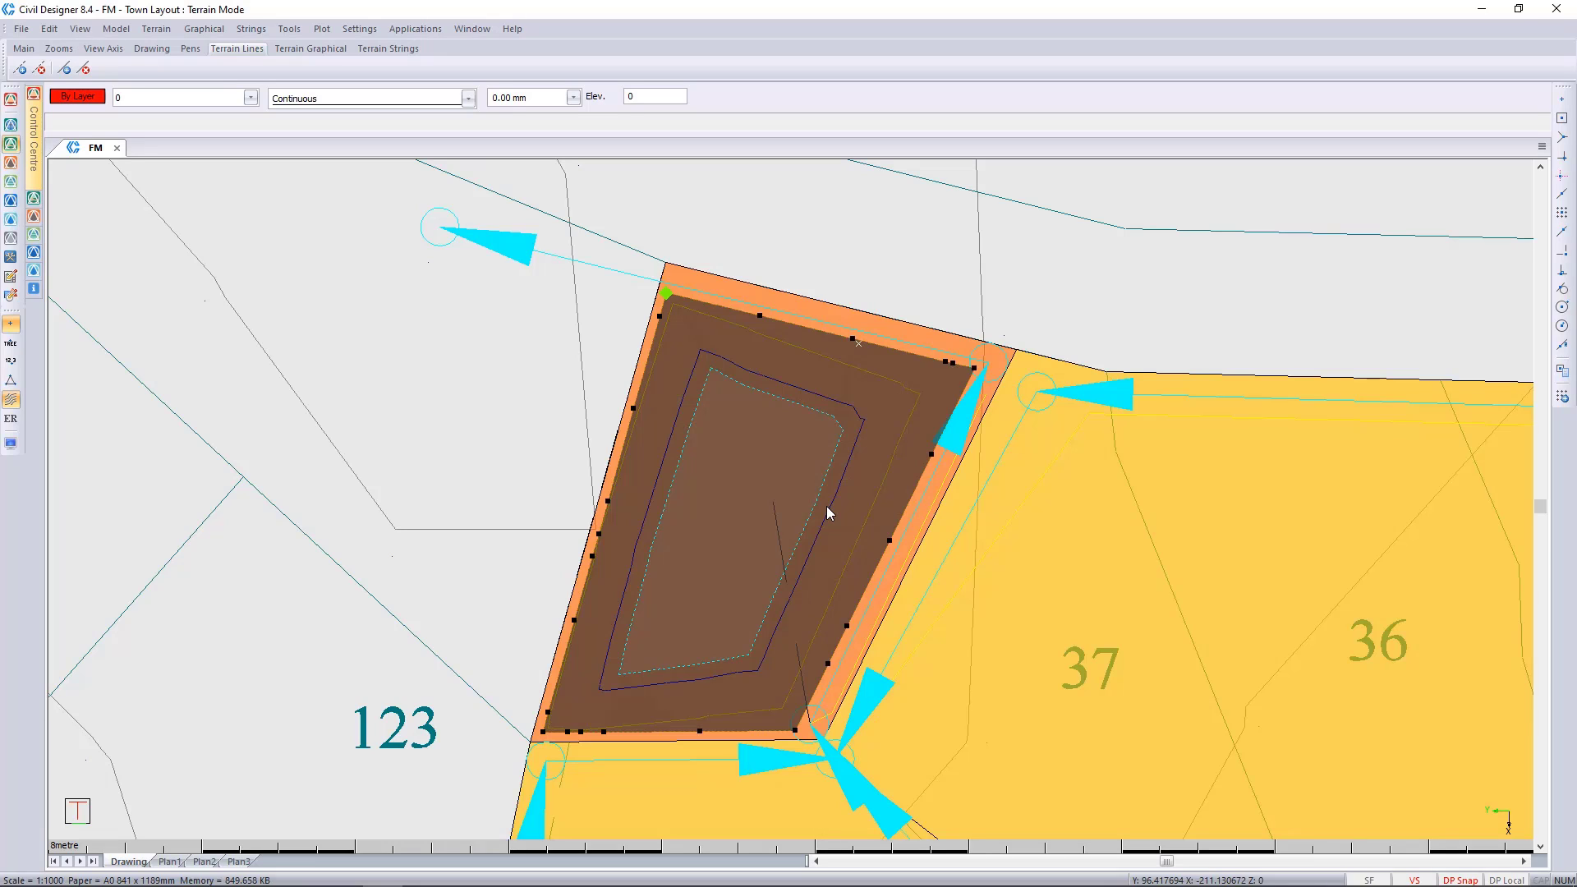
click(750, 482)
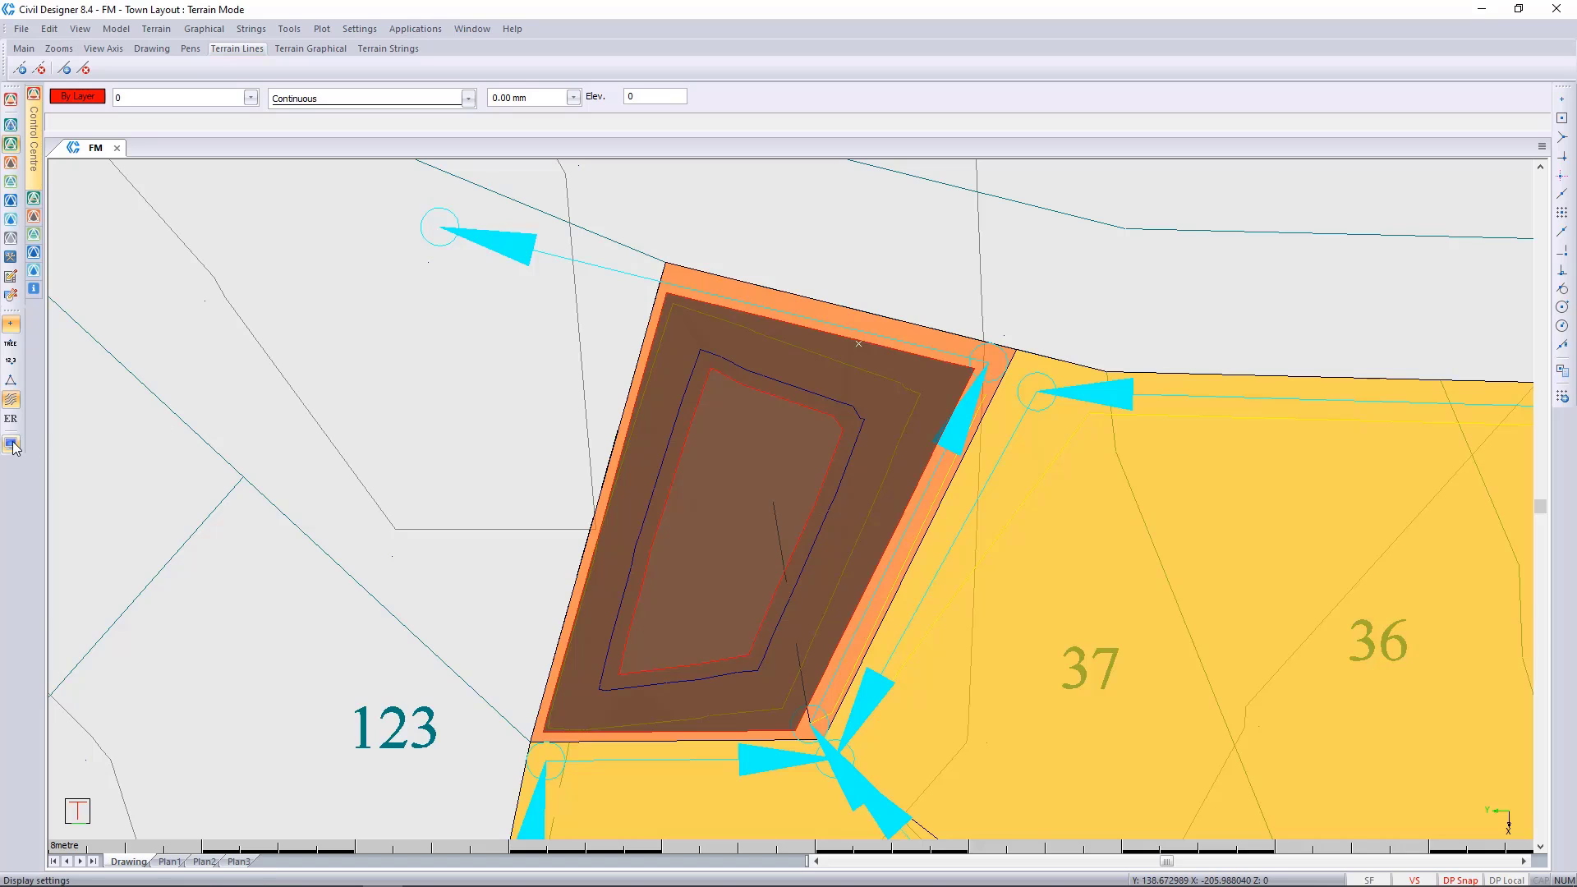
Turn off the display of strings in the display settings.
click(11, 444)
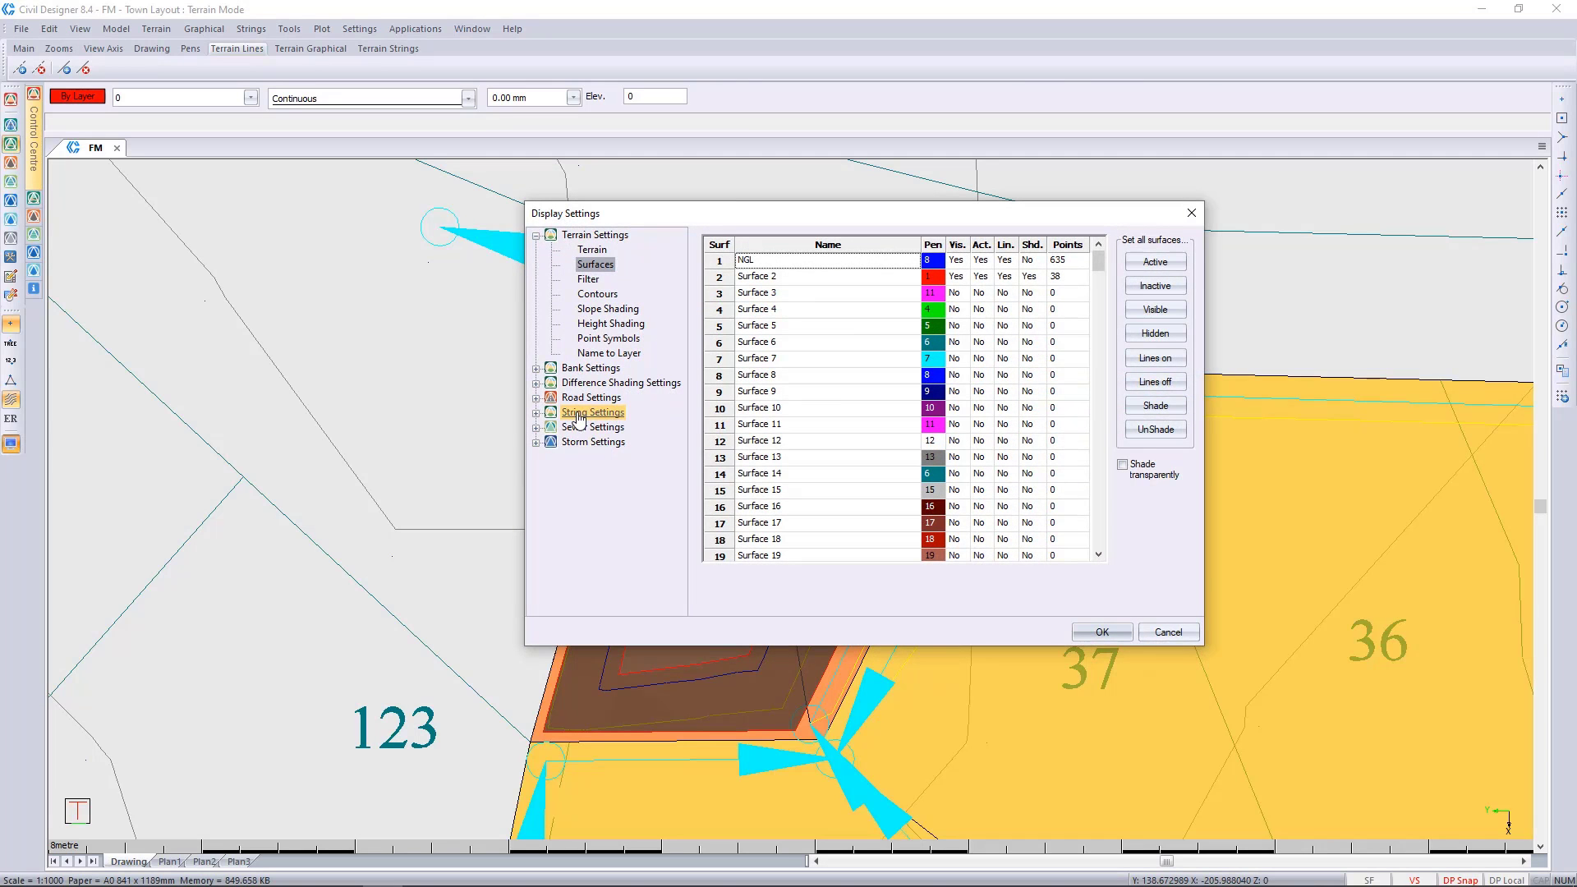
click(592, 412)
click(729, 244)
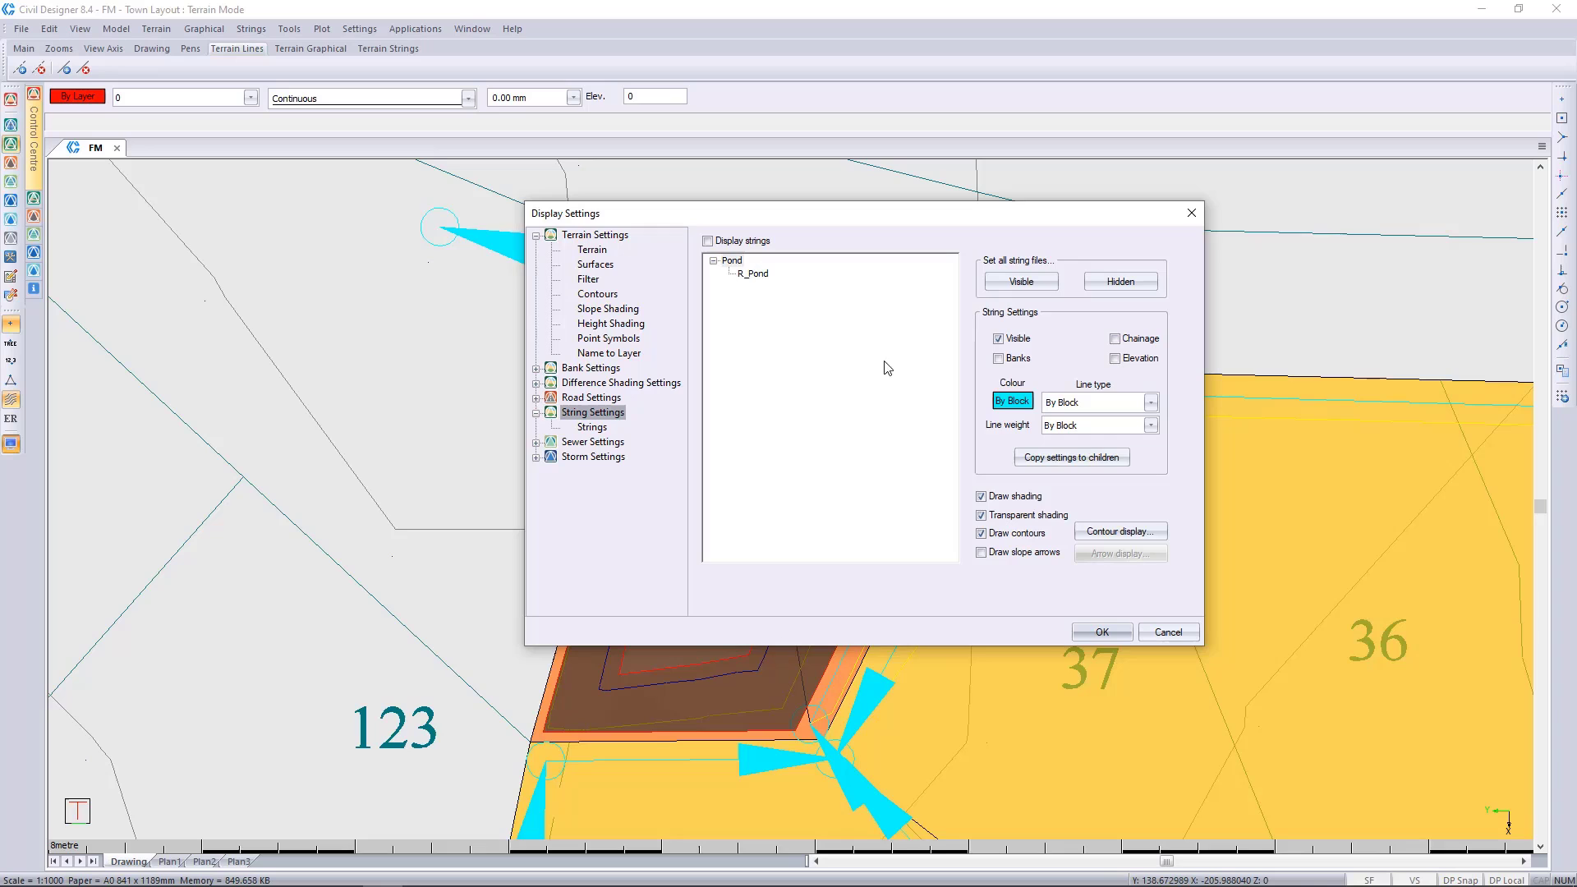
click(1099, 632)
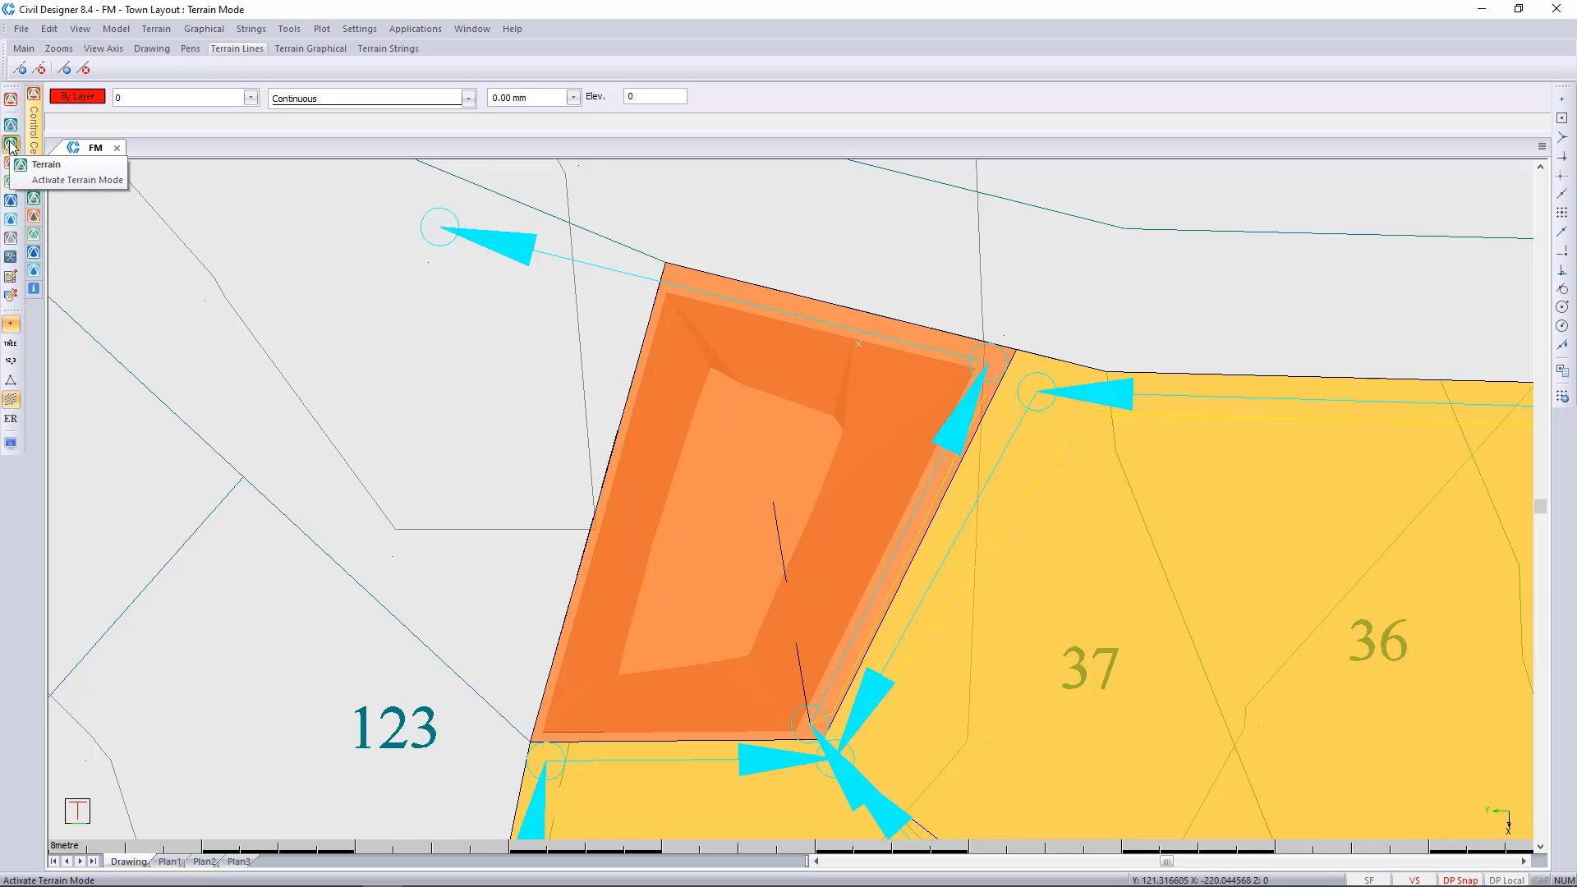
Annotate spot-shot elevations from the NGL surface with 2 decimals at the four outer corners of the pond.
click(204, 28)
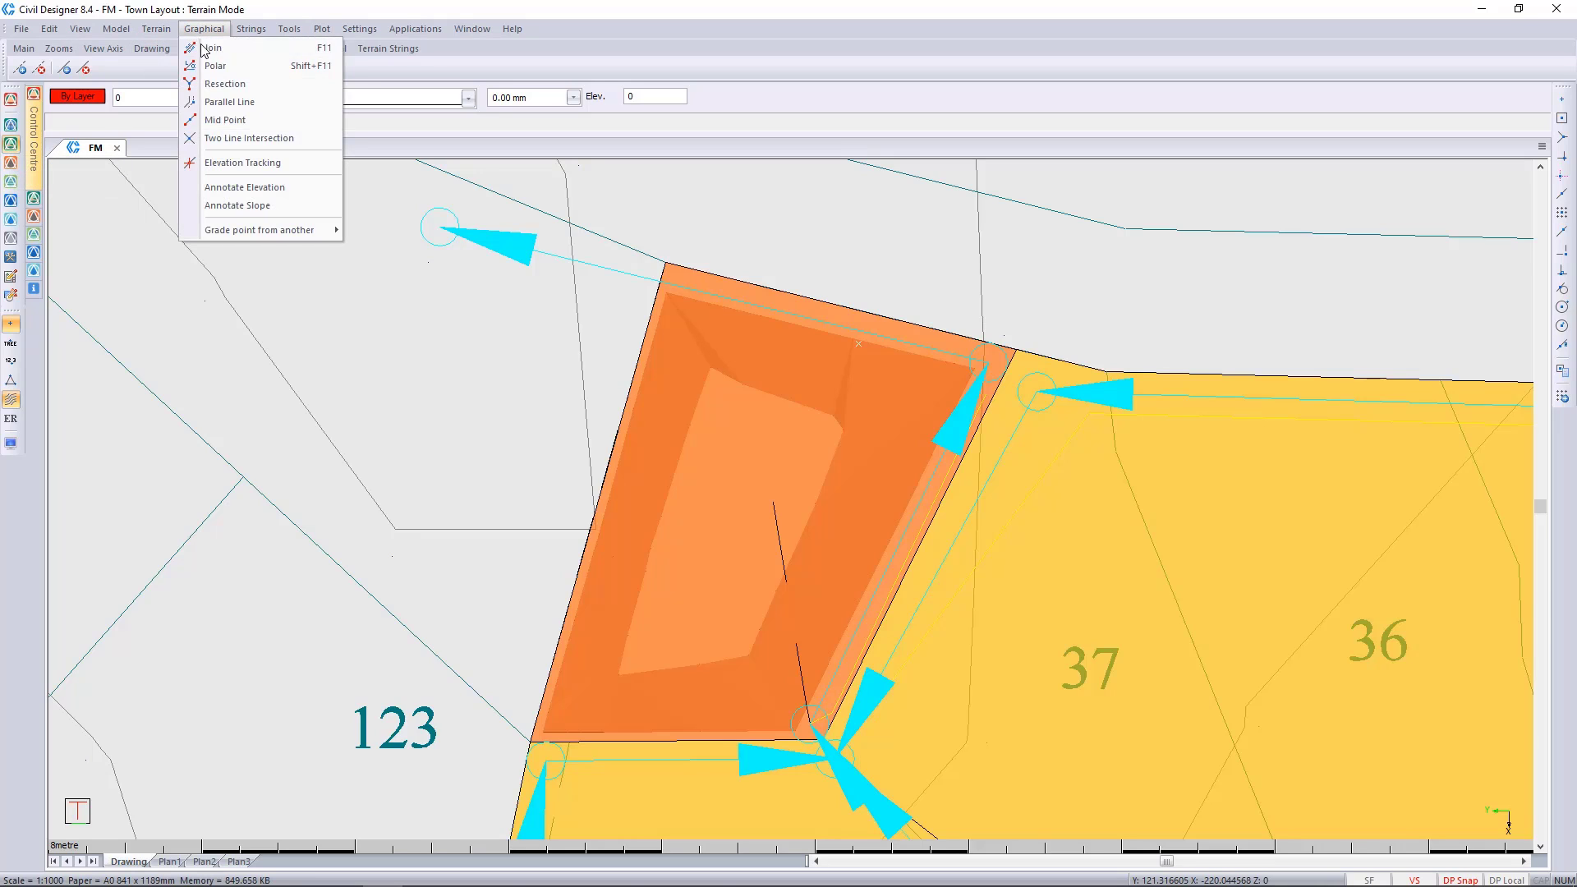
click(300, 189)
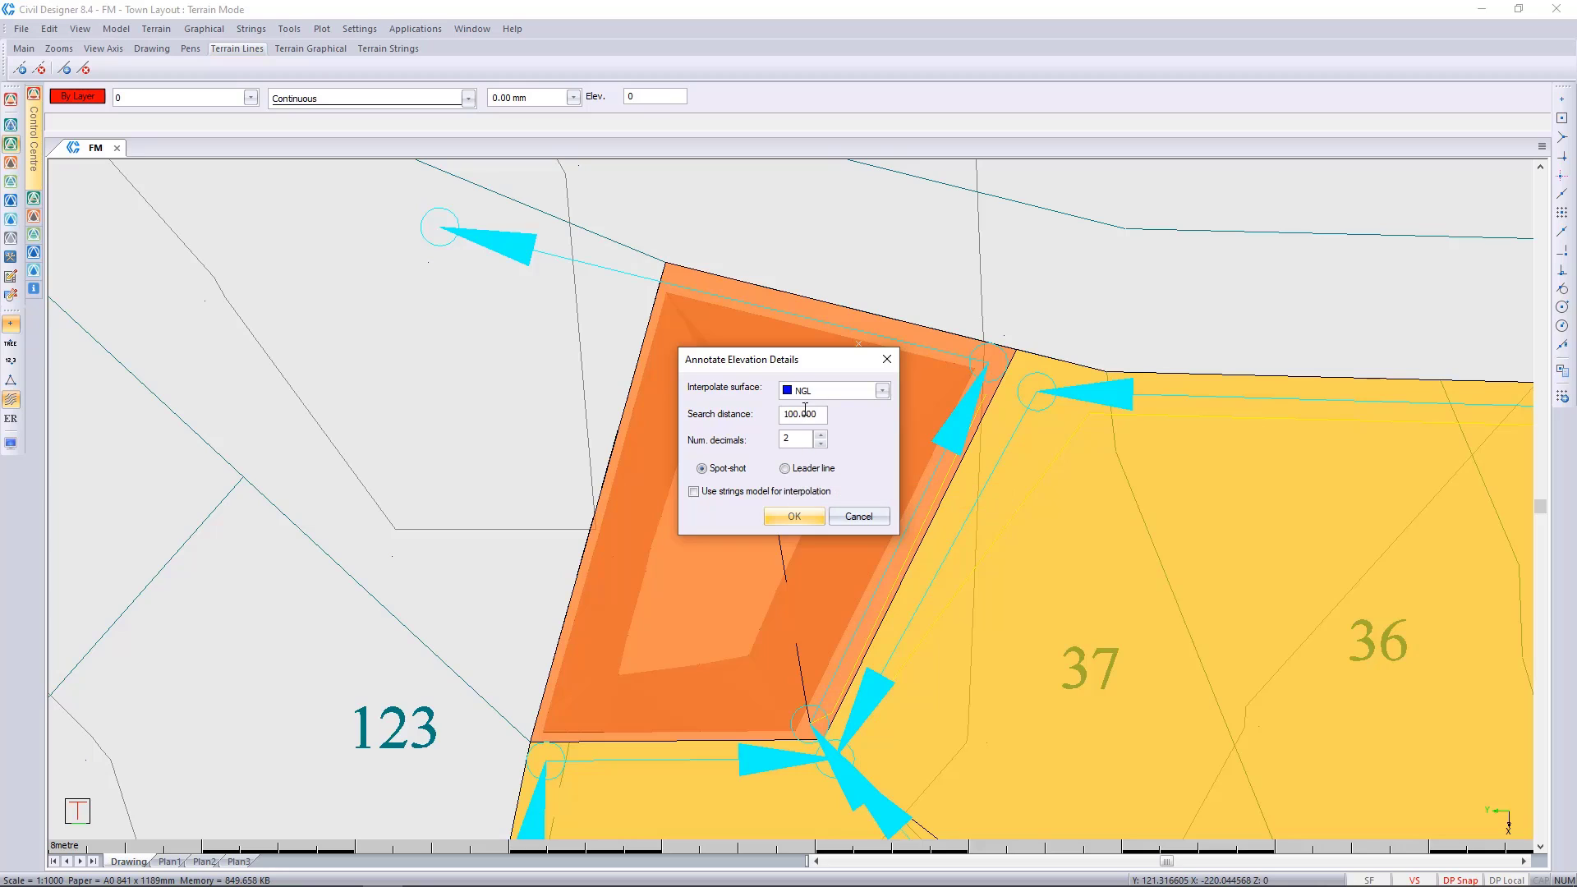
click(798, 517)
click(669, 291)
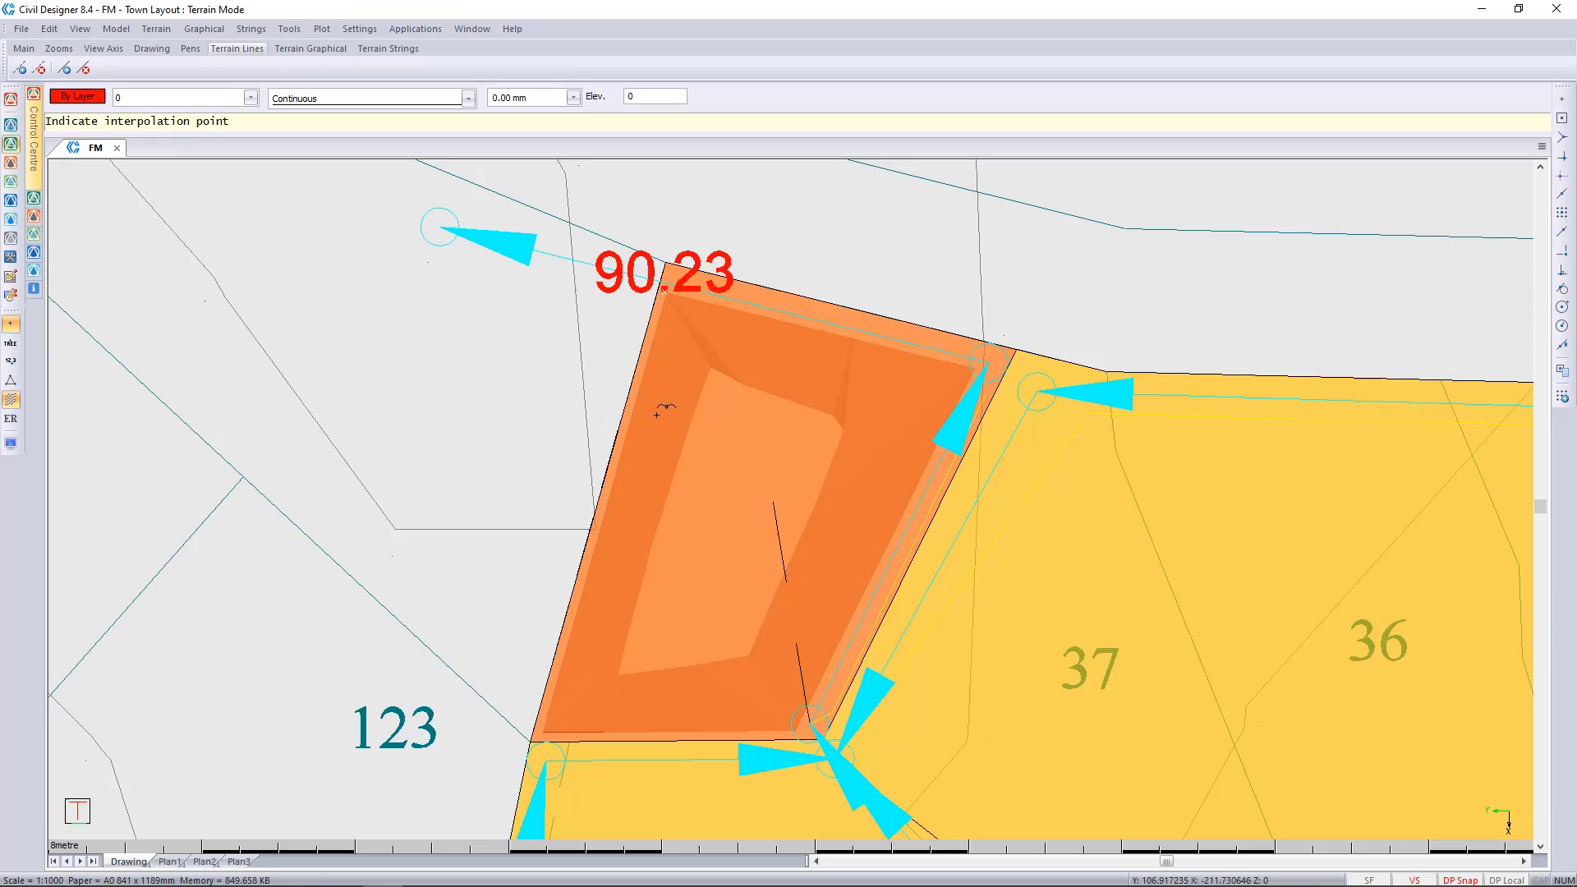
click(542, 728)
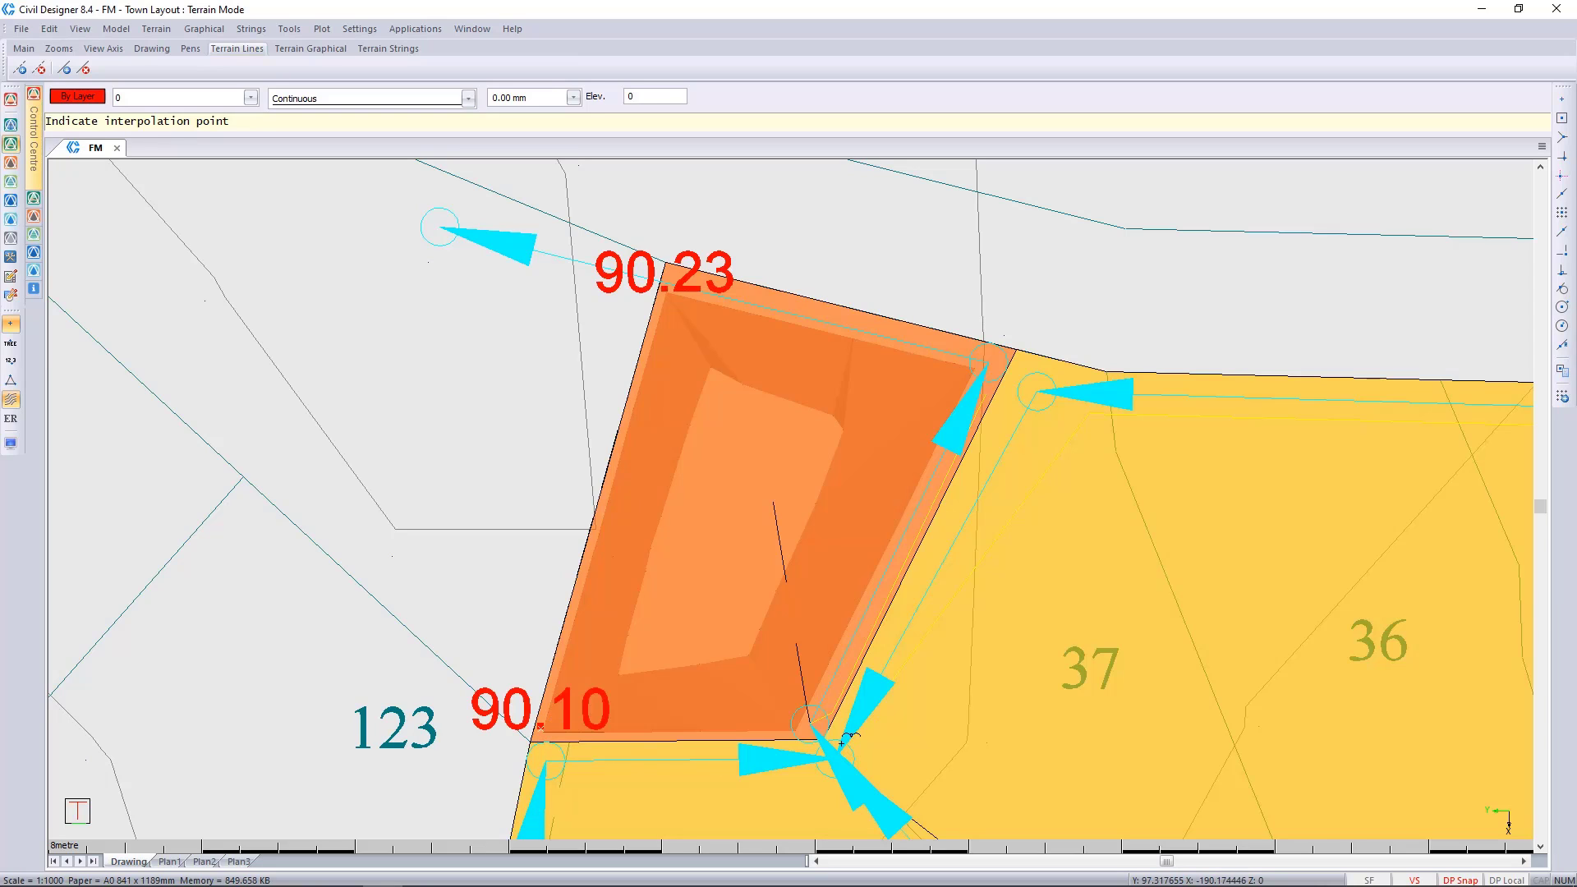
click(796, 730)
click(981, 363)
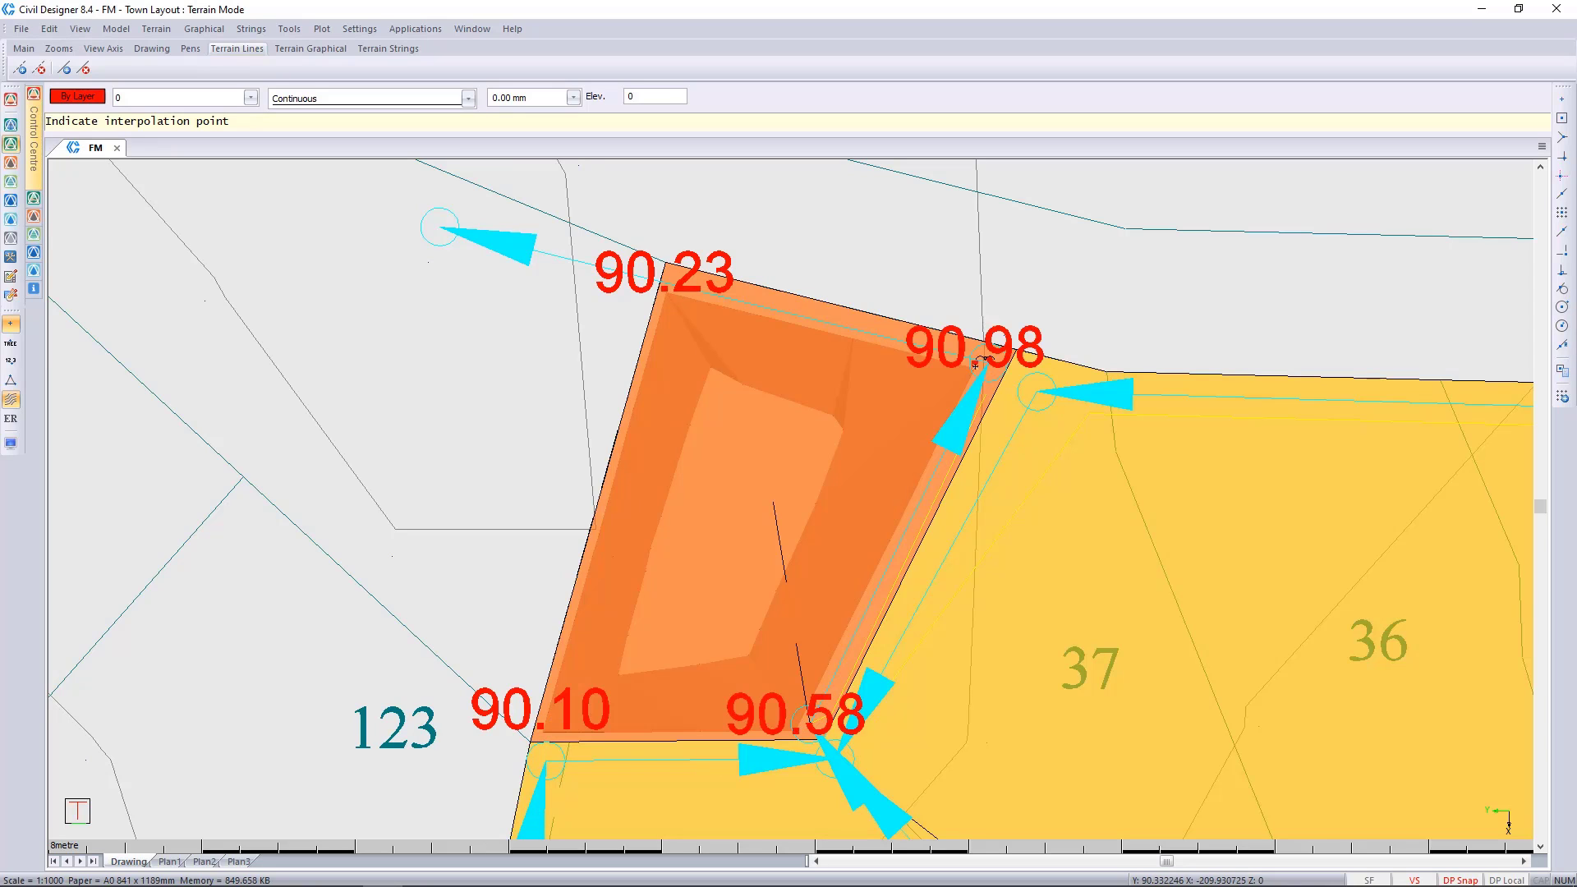